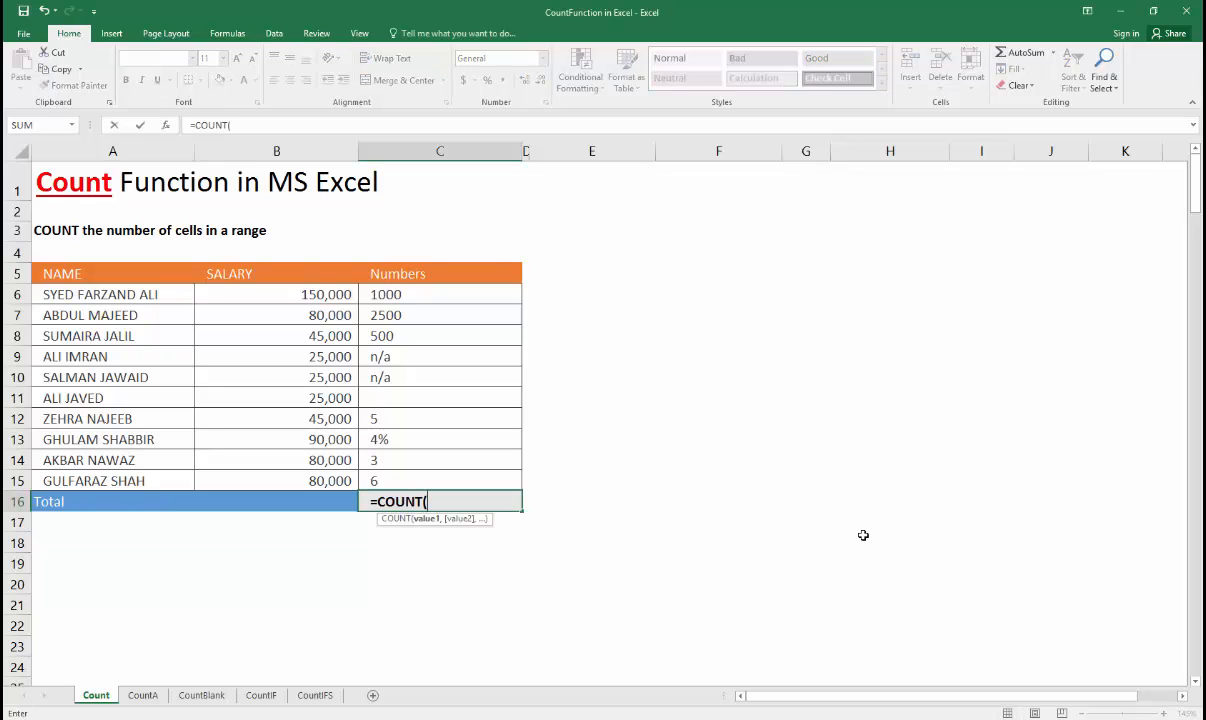
# Complete the COUNT formula in the Total cell C16 with the range C6:C15 of the Numbers column
pyautogui.write('c6')
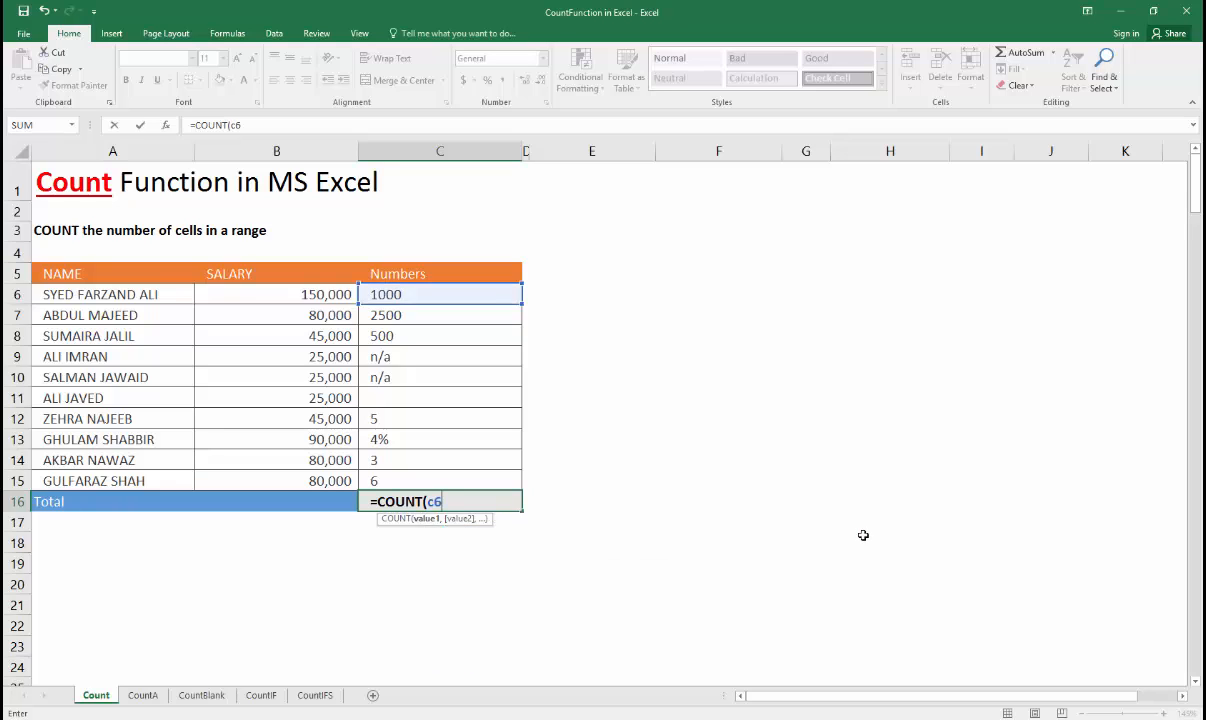
pyautogui.write(':c')
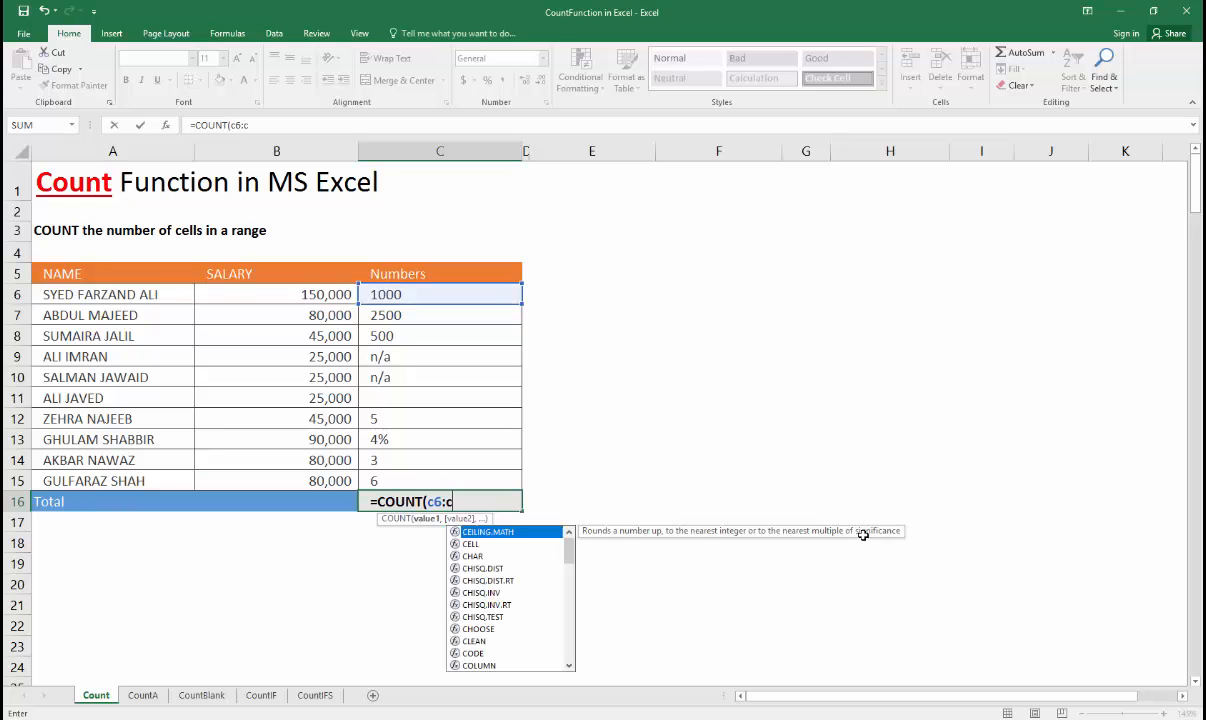
pyautogui.write('15')
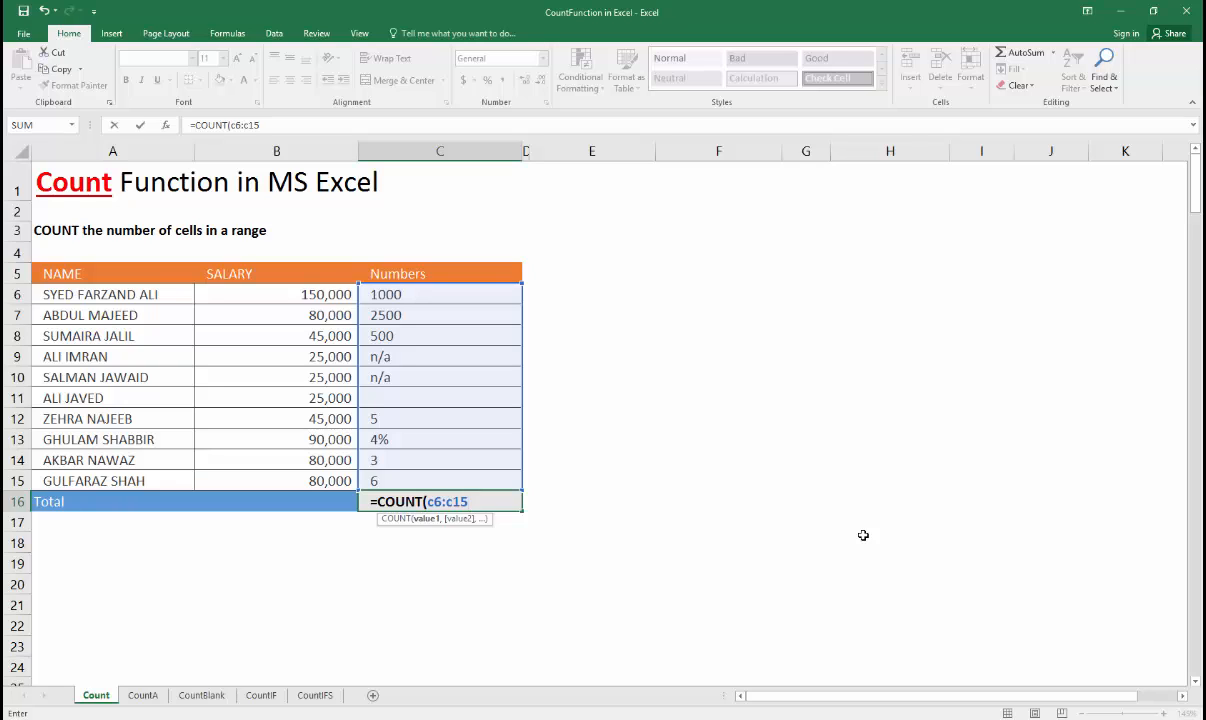
pyautogui.press('Return')
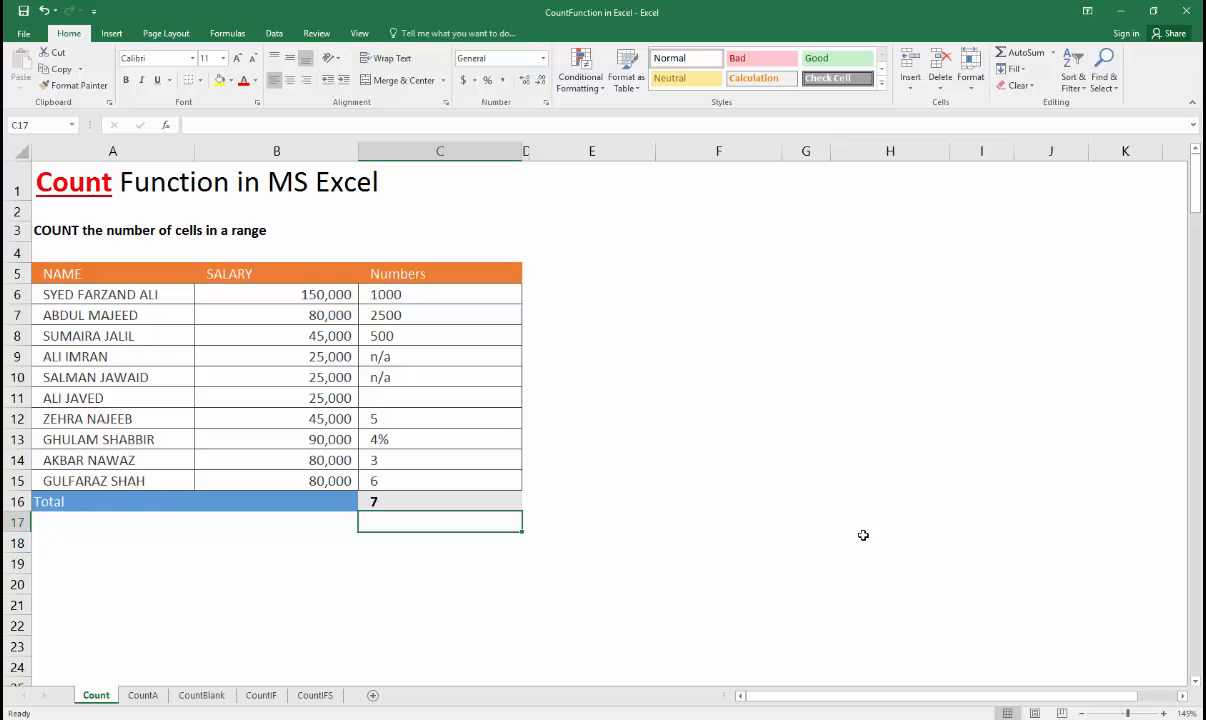
# Examine which Numbers cells hold numeric values, selecting C6:C8 and C12:C15, and check the n/a and blank entries in C9:C11
pyautogui.press('Up')
pyautogui.press('Up')
pyautogui.press('Up')
pyautogui.press('Up')
pyautogui.press('Up')
pyautogui.press('Up')
pyautogui.press('Up')
pyautogui.press('Up')
pyautogui.press('Up')
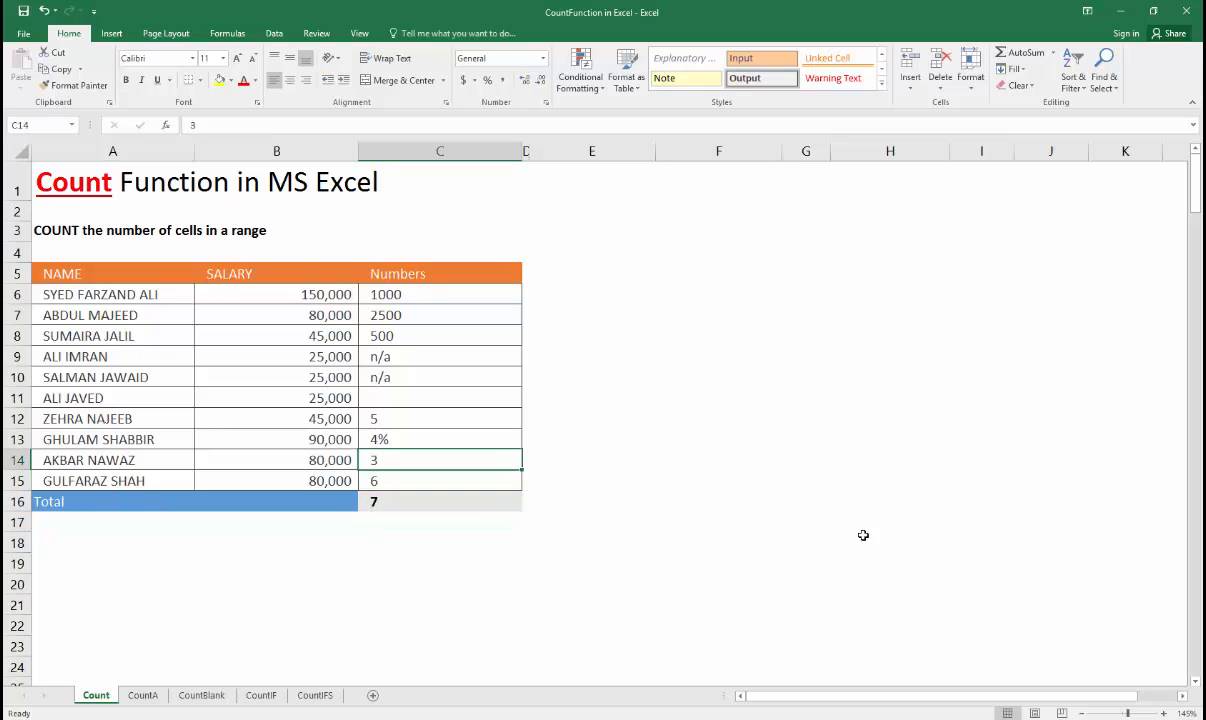
pyautogui.press('Up')
pyautogui.press('Up')
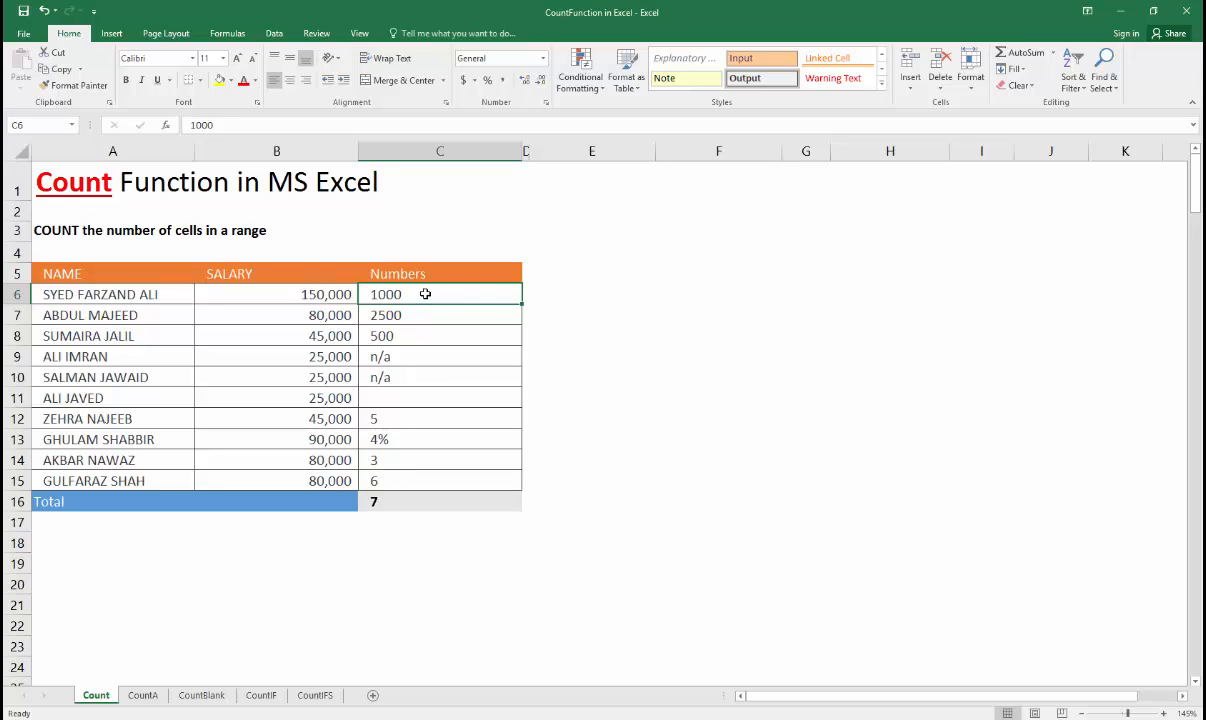
pyautogui.moveTo(425, 295); pyautogui.dragTo(425, 337)
pyautogui.keyDown('ctrl'); pyautogui.click(390, 426); pyautogui.keyUp('ctrl')
pyautogui.moveTo(390, 426); pyautogui.dragTo(385, 478)
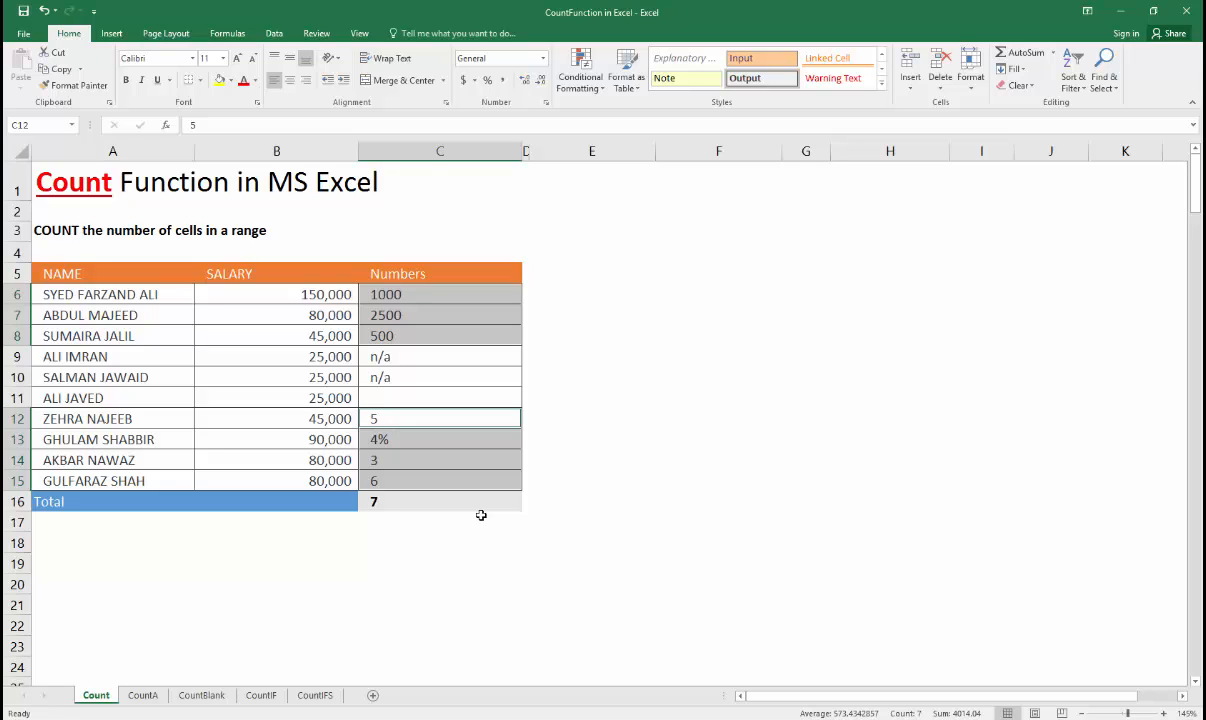
pyautogui.click(397, 356)
pyautogui.click(392, 379)
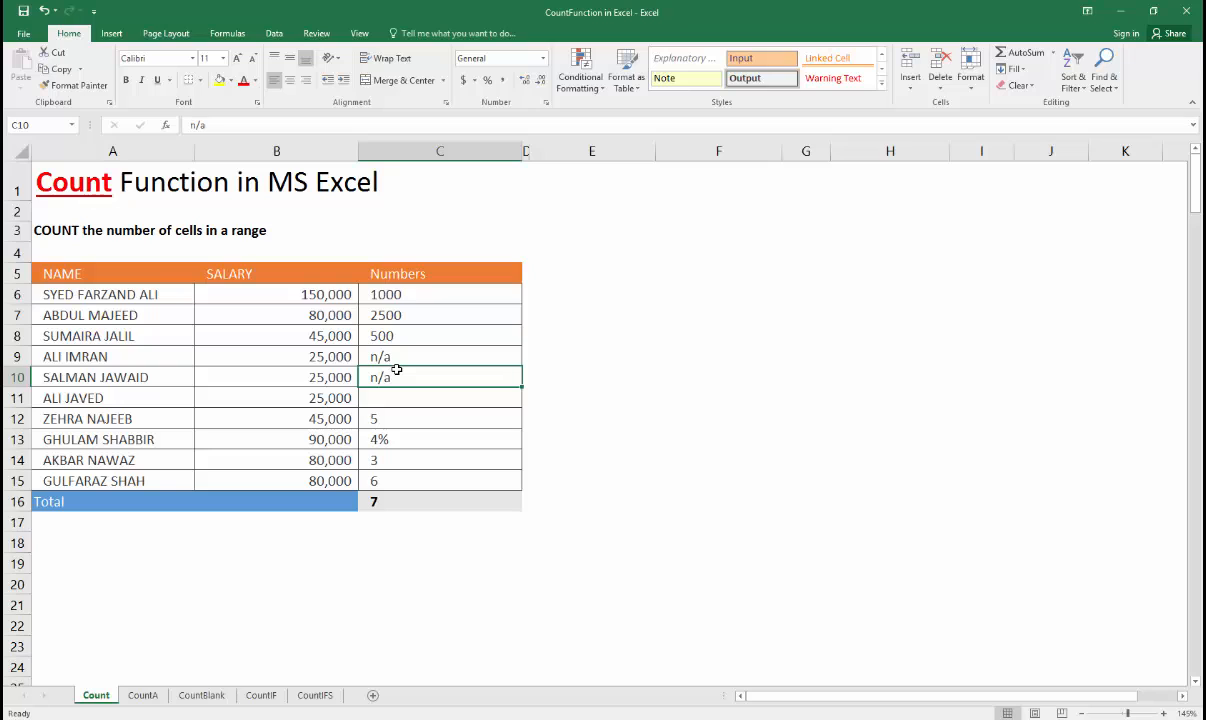
pyautogui.click(387, 402)
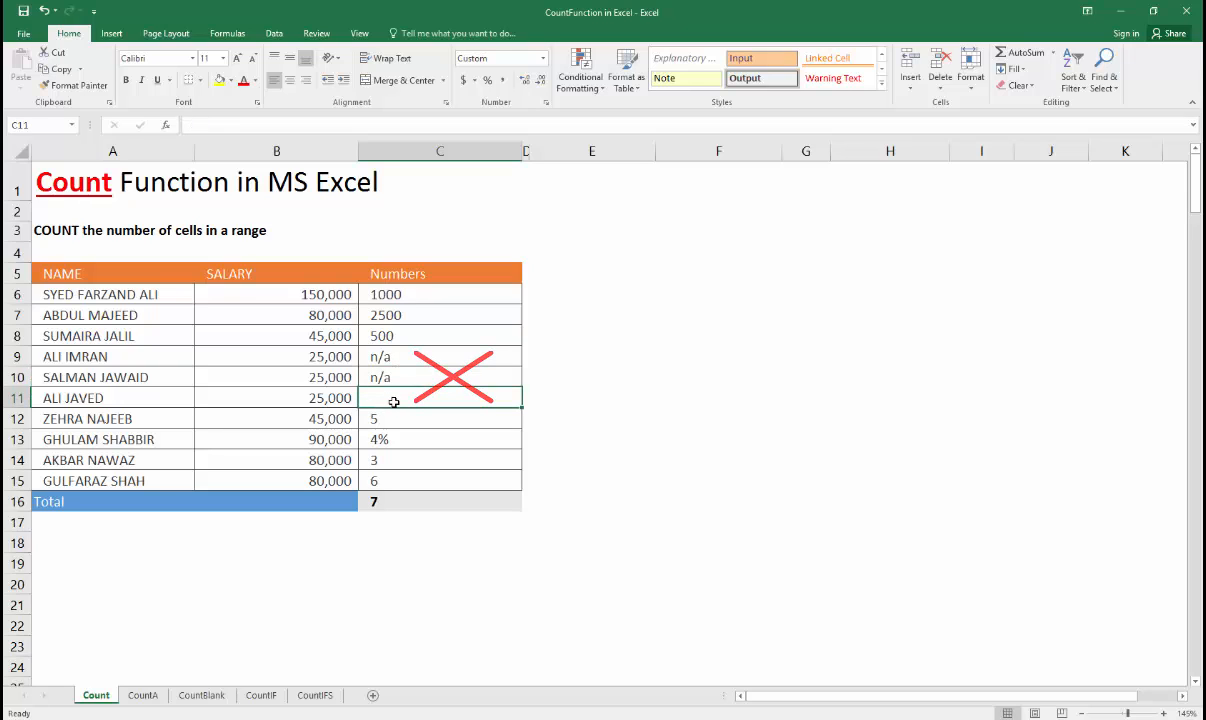
# On the CountA sheet, enter =COUNTA(C6:C15) in the Total cell C16 to count the non-empty job titles
pyautogui.hotkey('ctrl', 'pagedown')
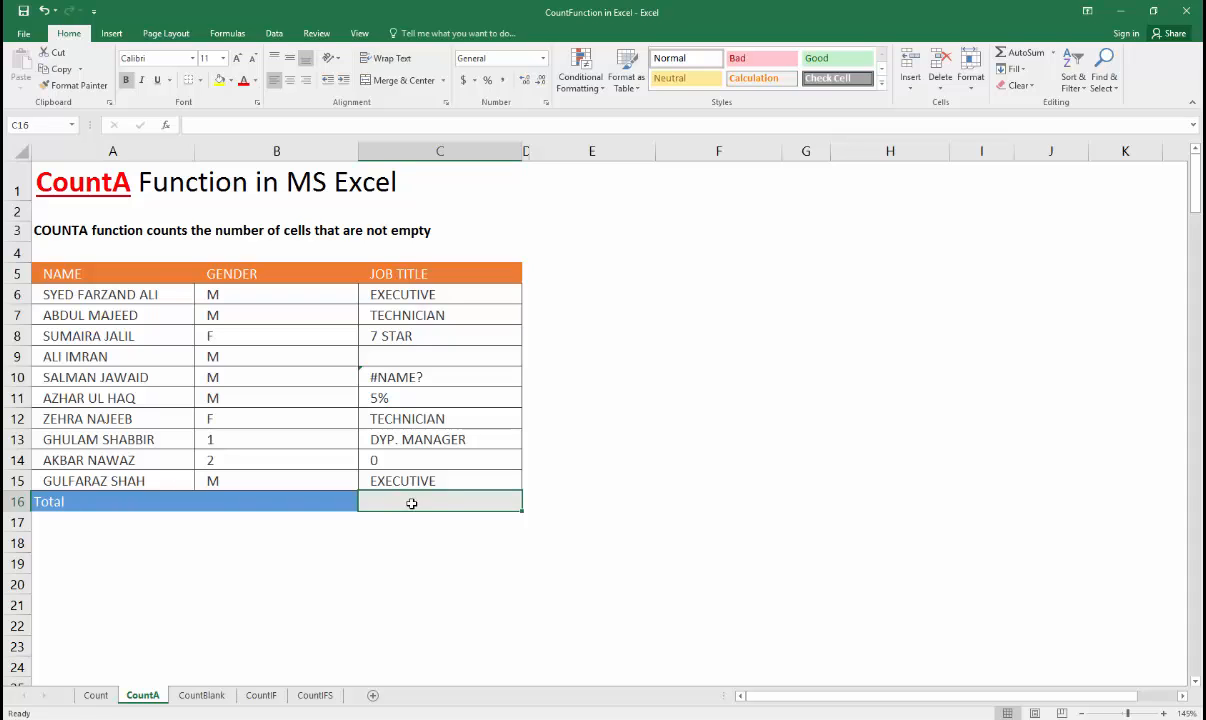
pyautogui.write('=')
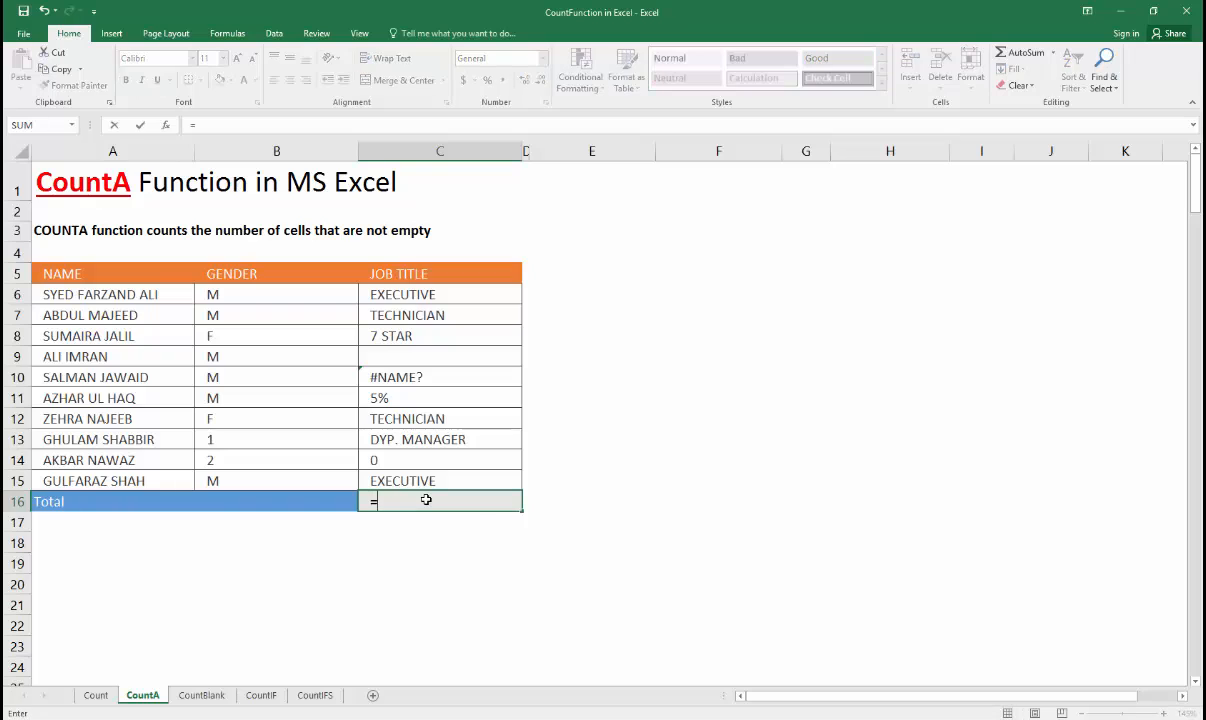
pyautogui.write('counta')
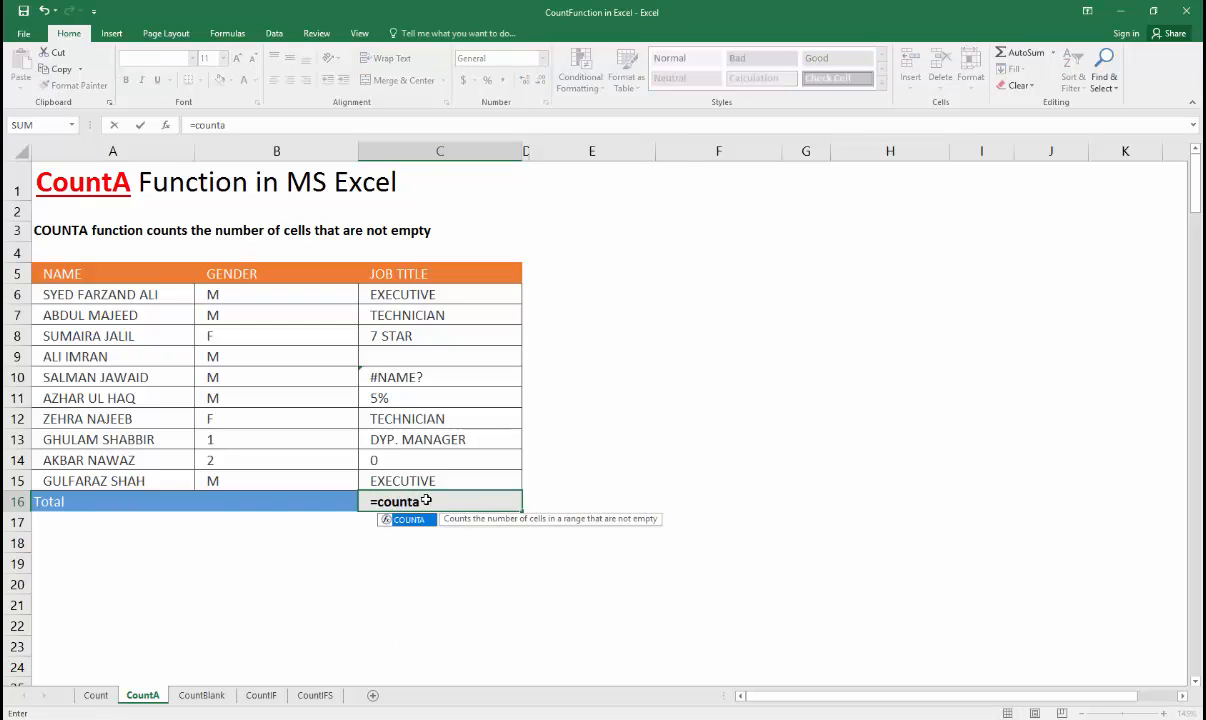
pyautogui.press('Tab')
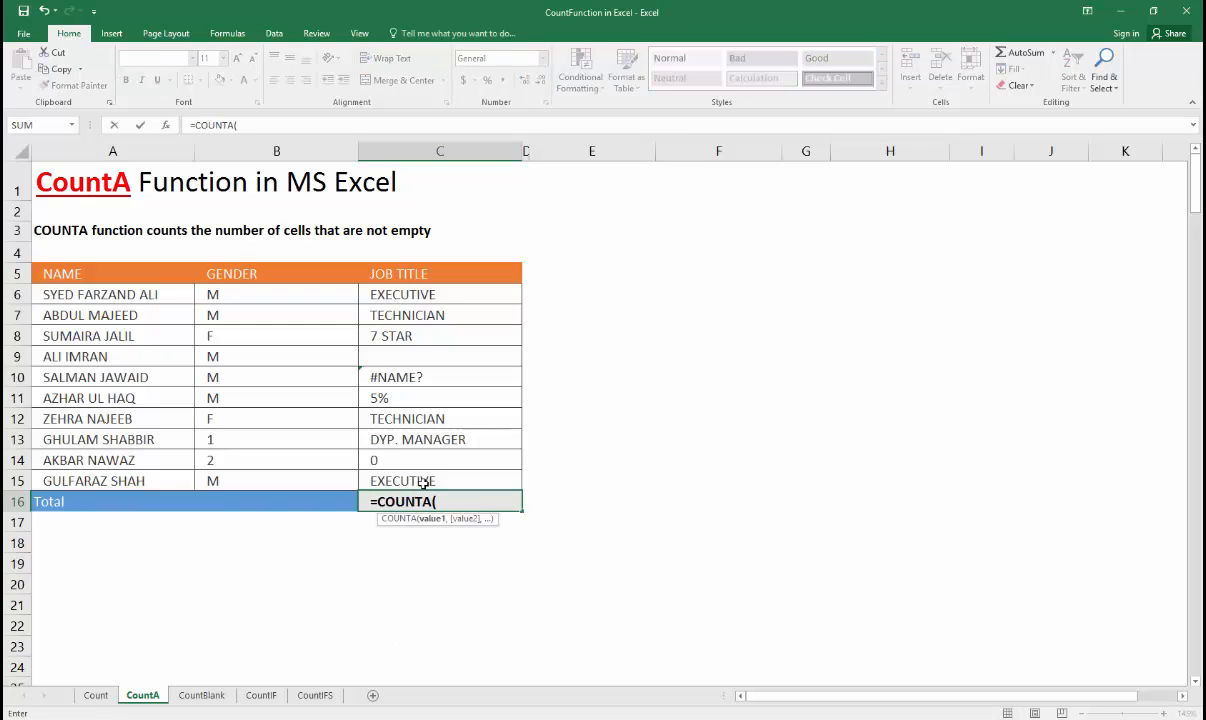
pyautogui.click(397, 293)
pyautogui.moveTo(397, 293); pyautogui.dragTo(409, 481)
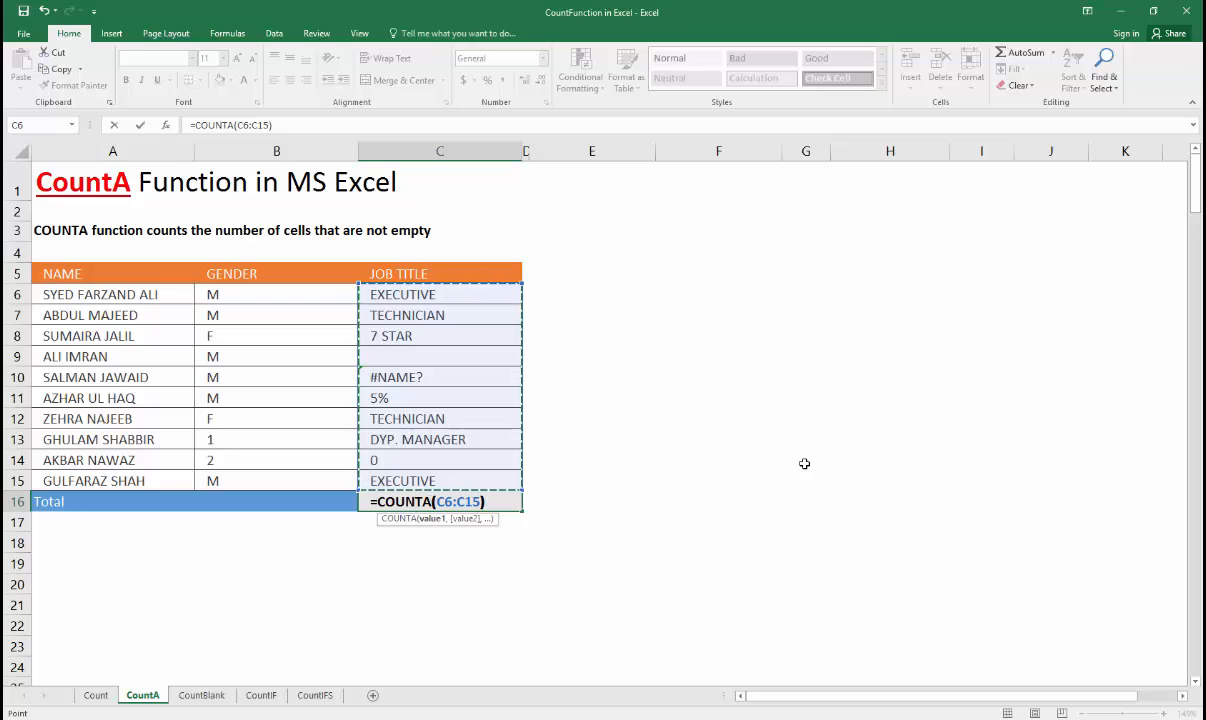
pyautogui.hotkey('ctrl', 'Return')
pyautogui.press('Return')
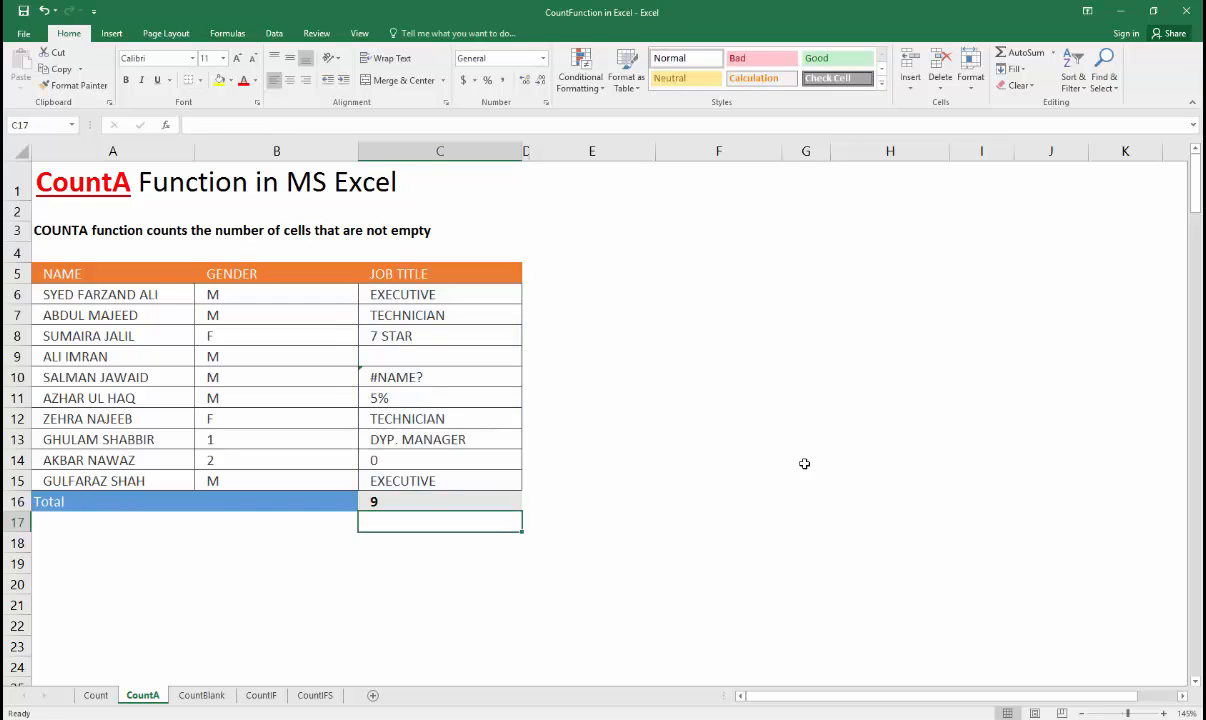
pyautogui.press('Up')
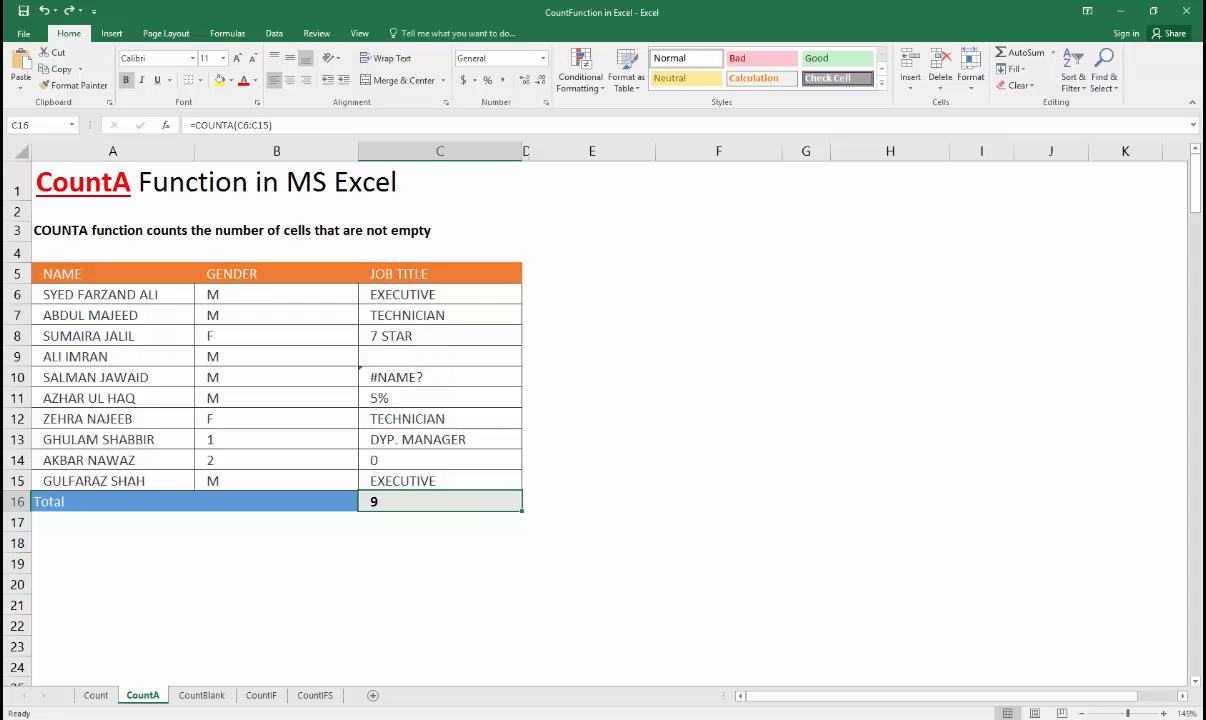
# Open the CountBlank sheet and examine the blank cells in the Gender and Quota columns within the table range A6:C15
pyautogui.click(202, 697)
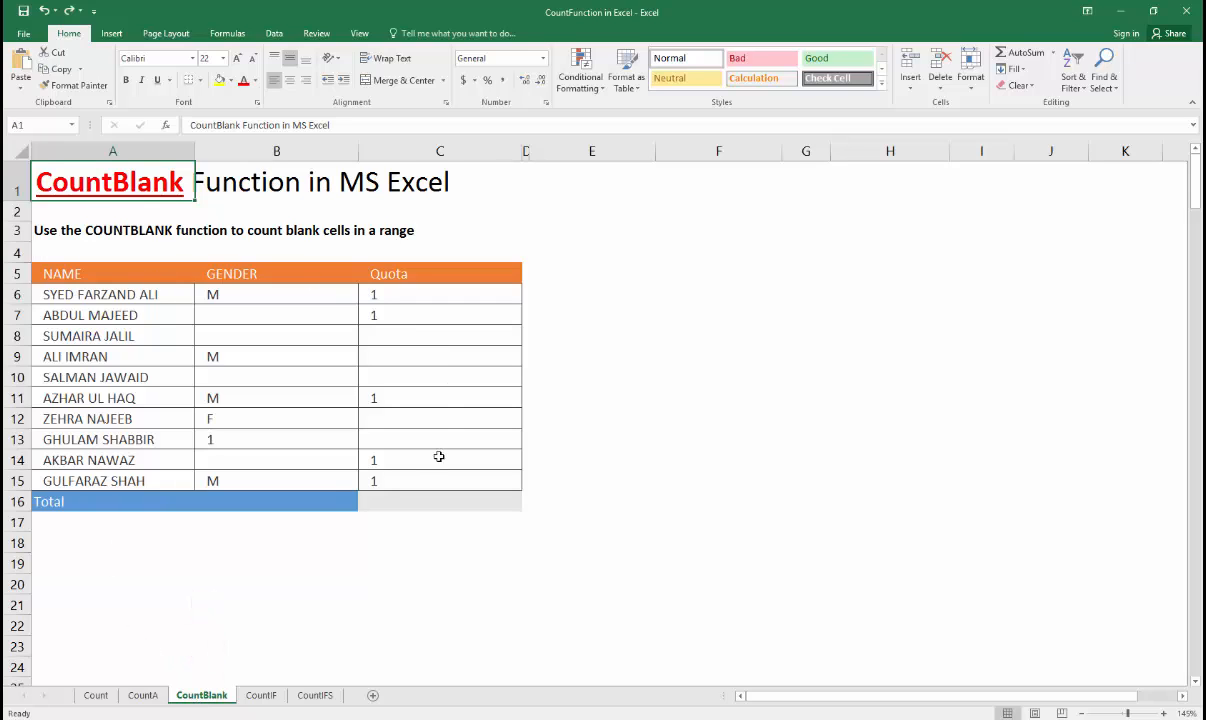
pyautogui.press('Down')
pyautogui.press('Right')
pyautogui.click(221, 310)
pyautogui.click(223, 333)
pyautogui.click(227, 378)
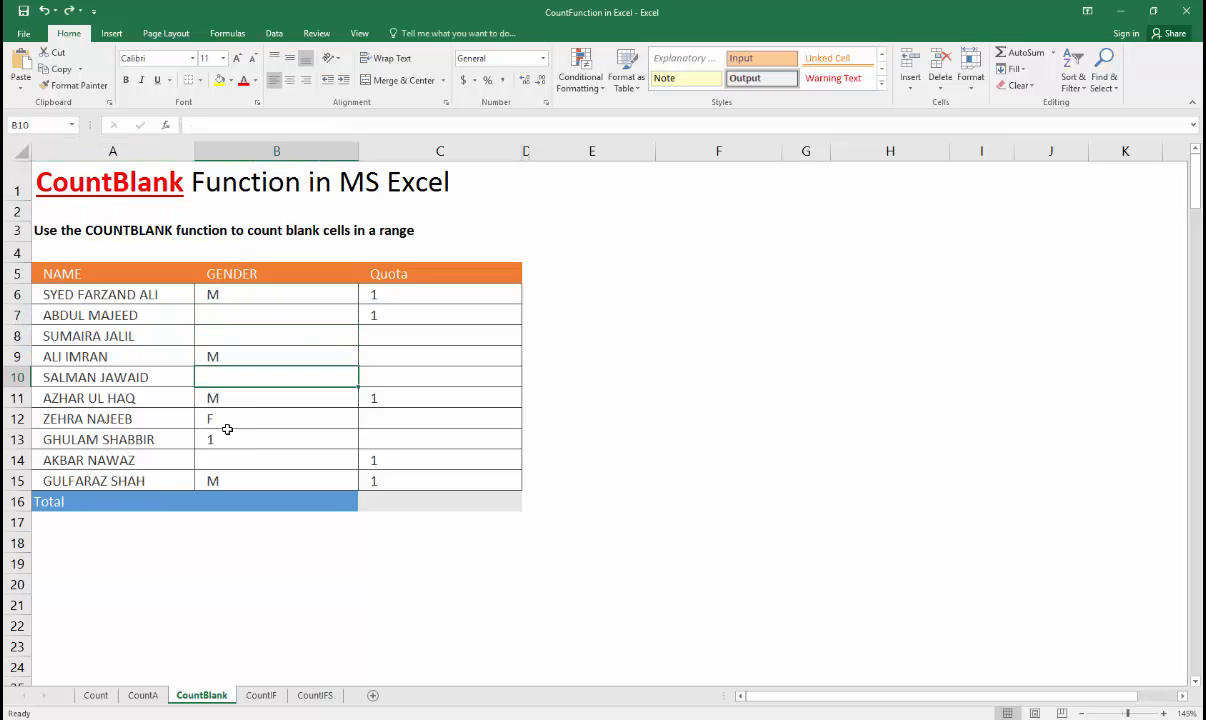
pyautogui.click(229, 420)
pyautogui.click(226, 440)
pyautogui.click(373, 334)
pyautogui.click(371, 357)
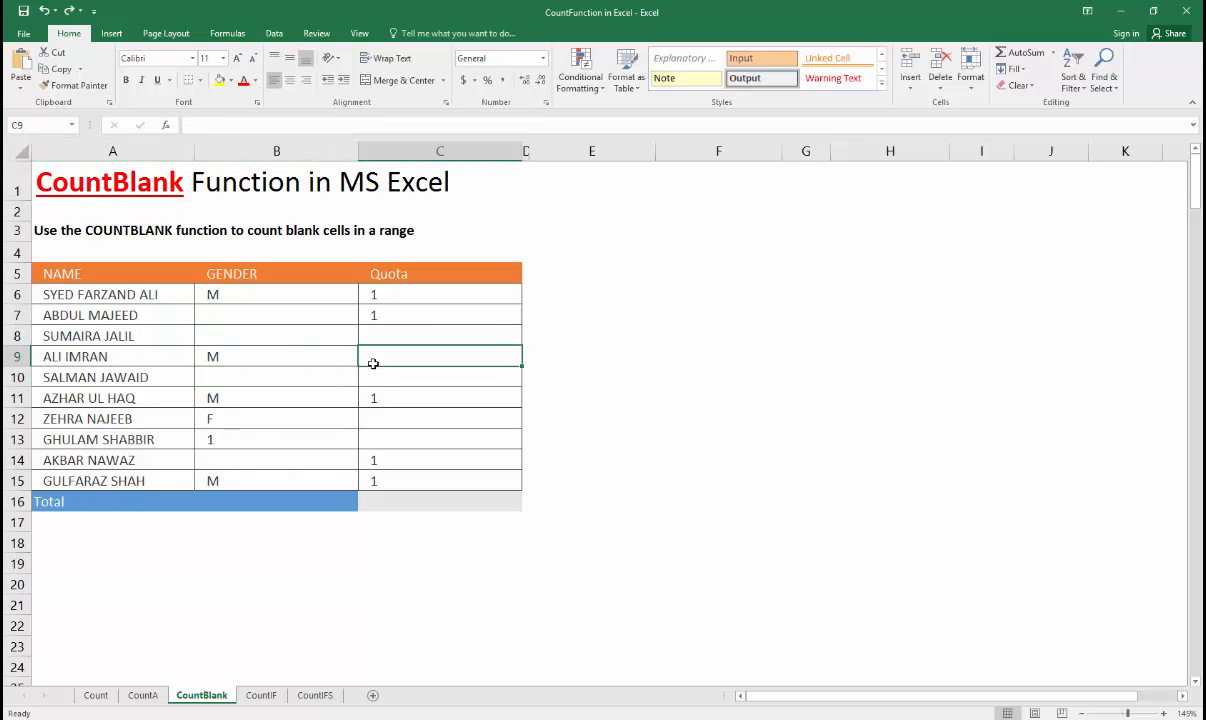
pyautogui.click(370, 377)
pyautogui.click(369, 398)
pyautogui.click(368, 419)
pyautogui.click(368, 440)
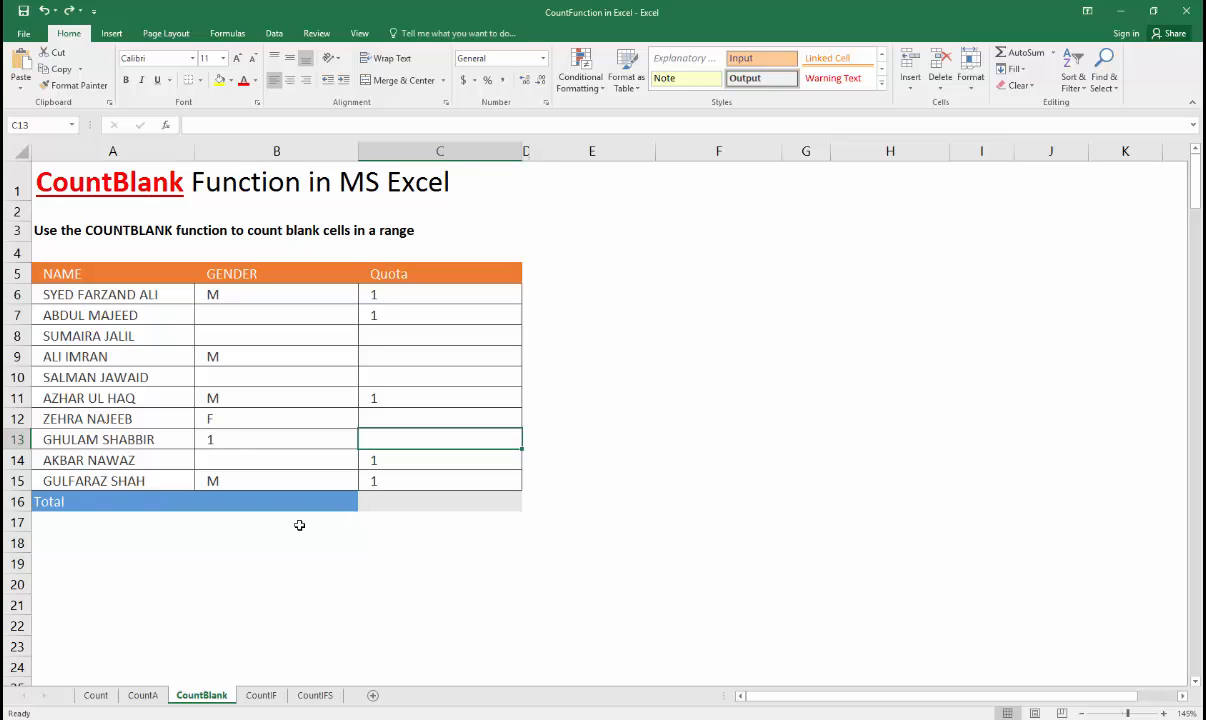
pyautogui.moveTo(133, 292); pyautogui.dragTo(436, 480)
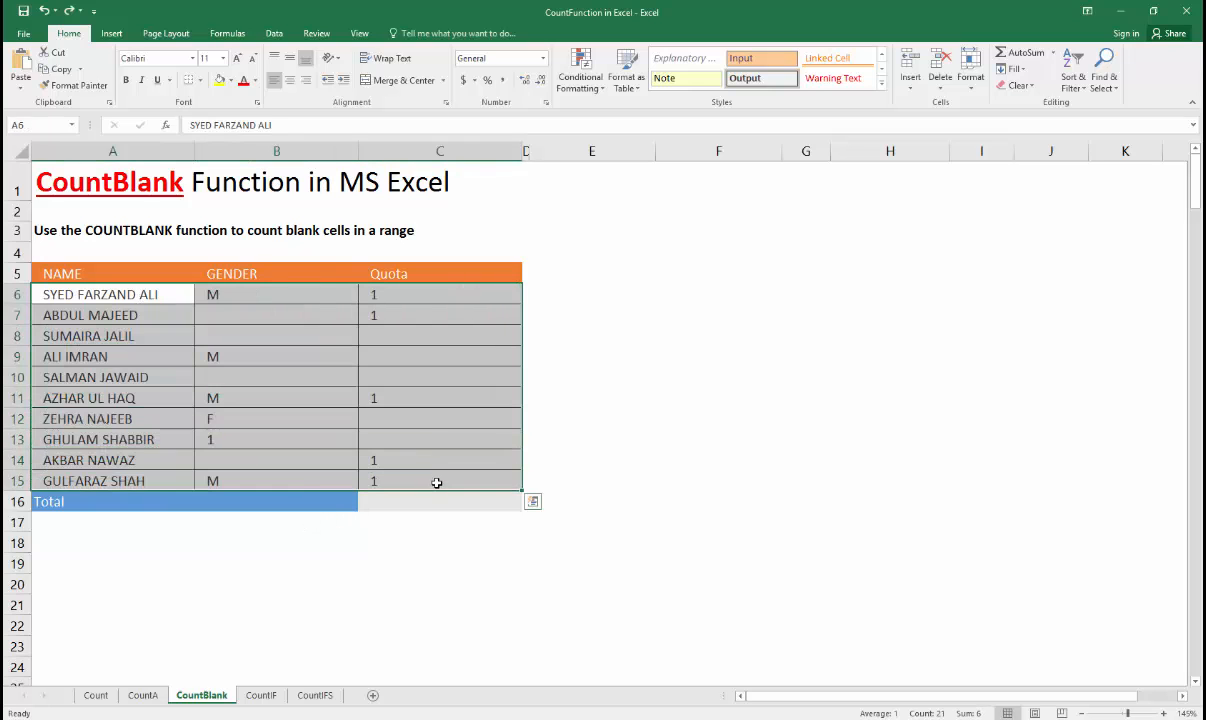
pyautogui.click(436, 483)
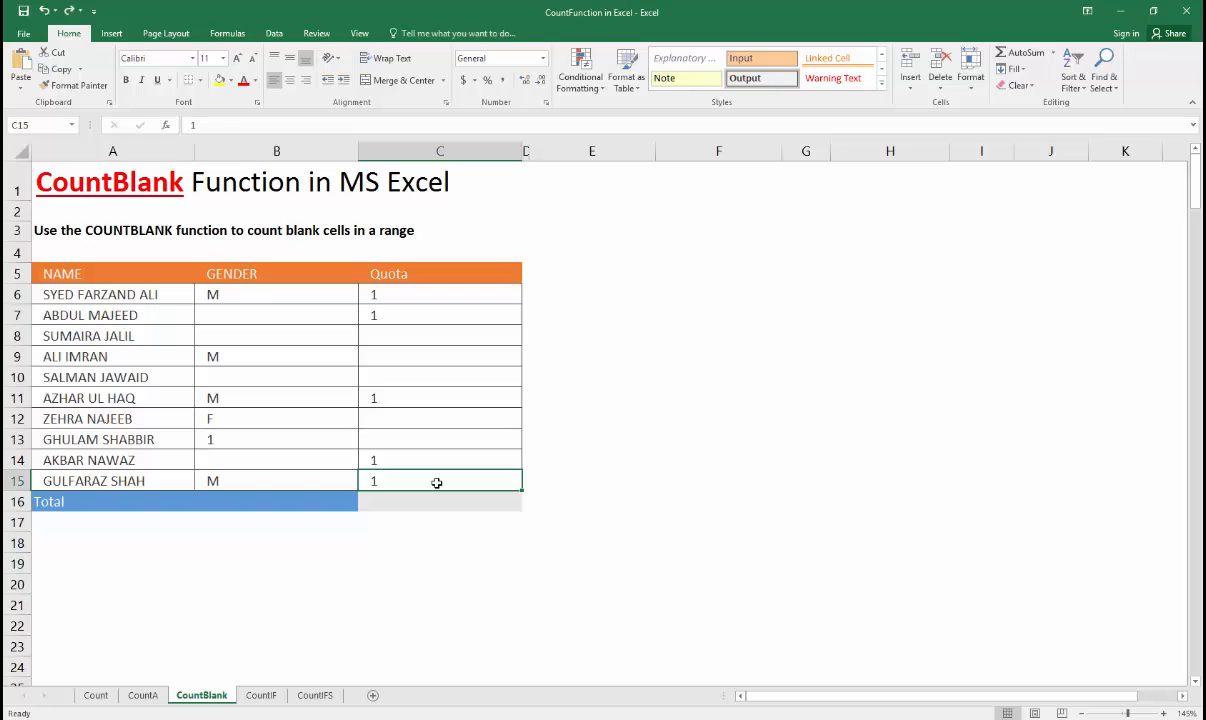
# Enter =COUNTBLANK(A6:C15) in the Total cell C16 to count the empty cells of the table
pyautogui.click(417, 499)
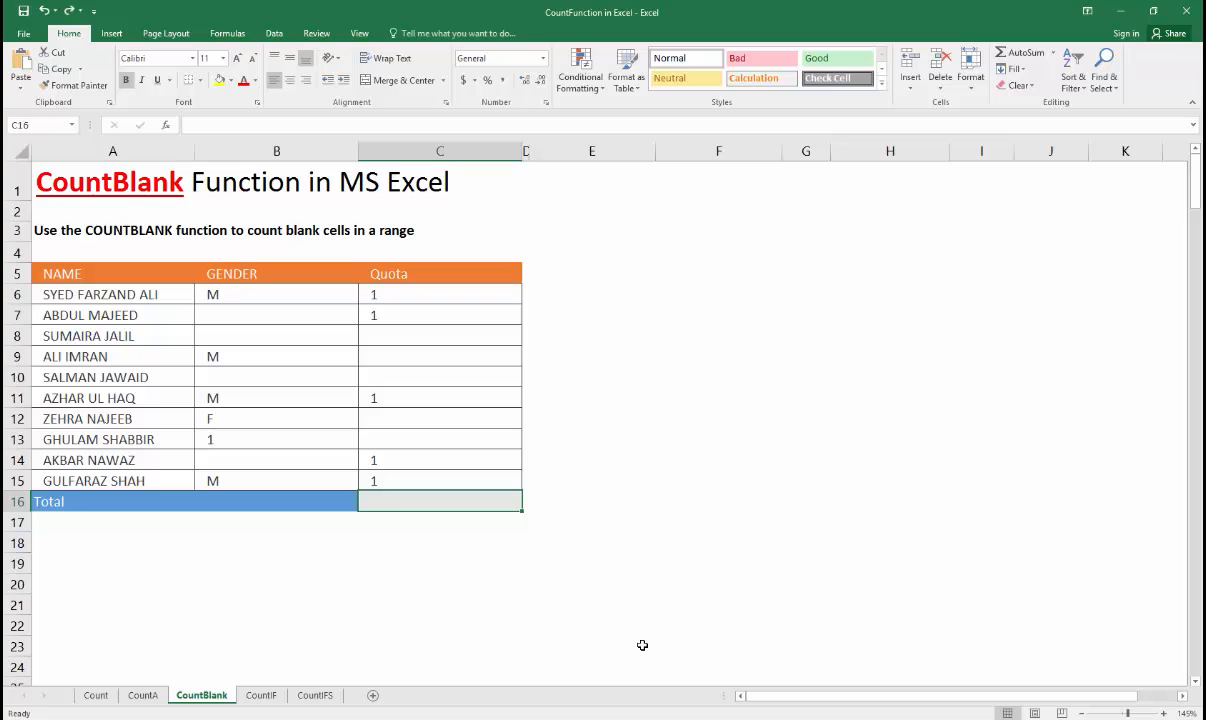
pyautogui.write('=')
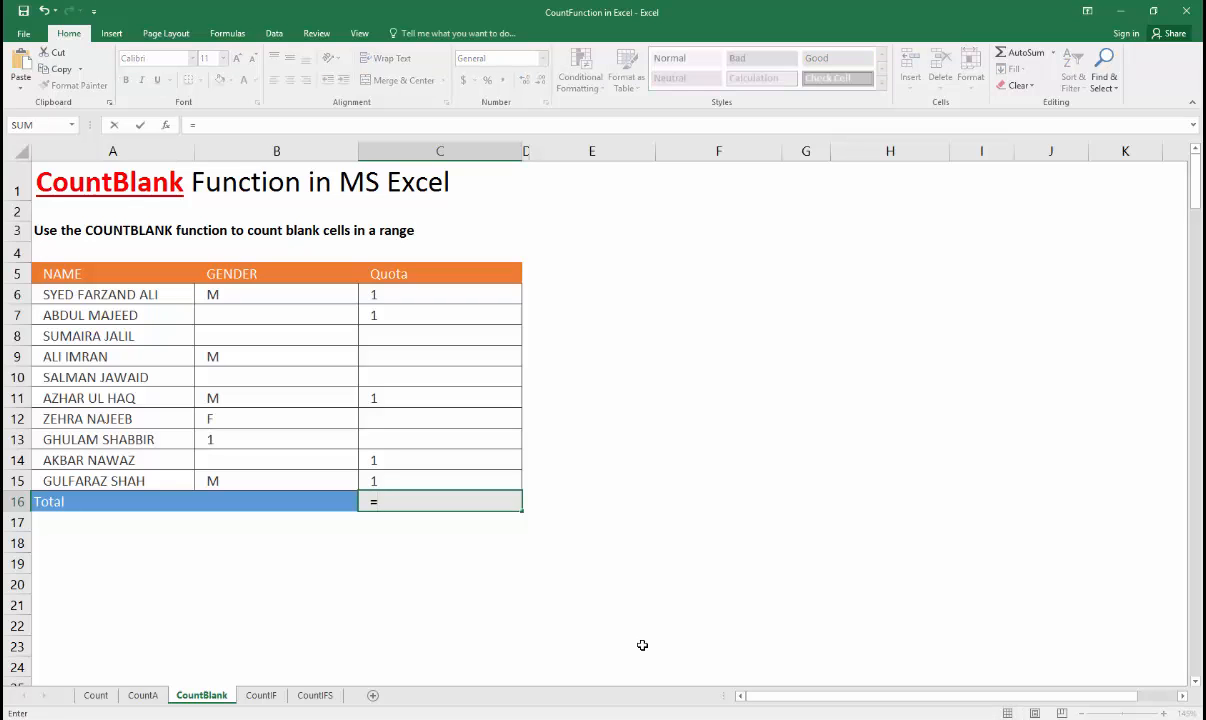
pyautogui.write('countbl')
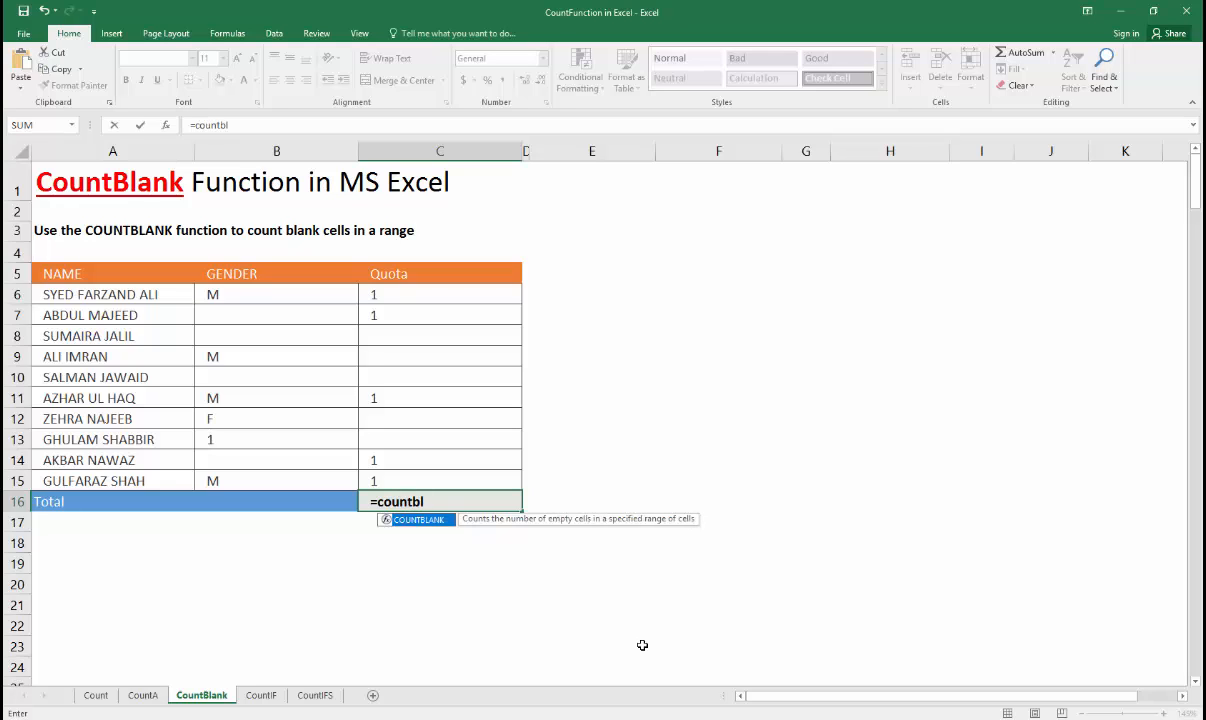
pyautogui.press('Tab')
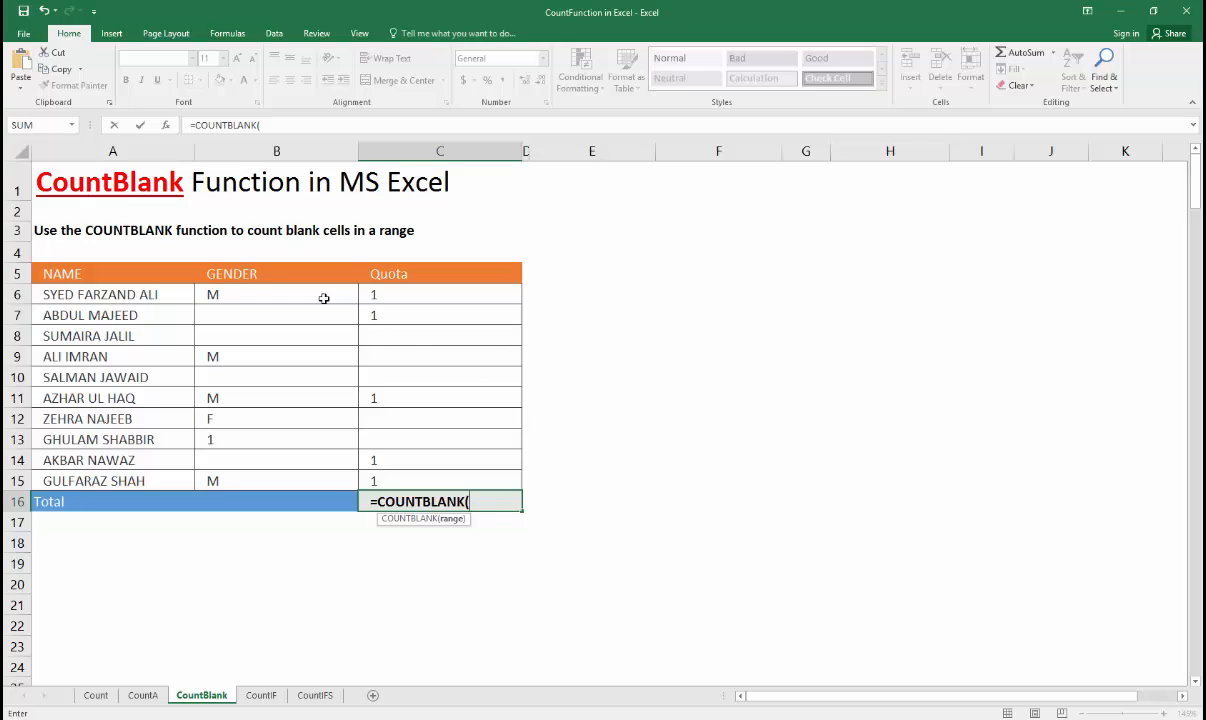
pyautogui.moveTo(145, 296); pyautogui.dragTo(439, 477)
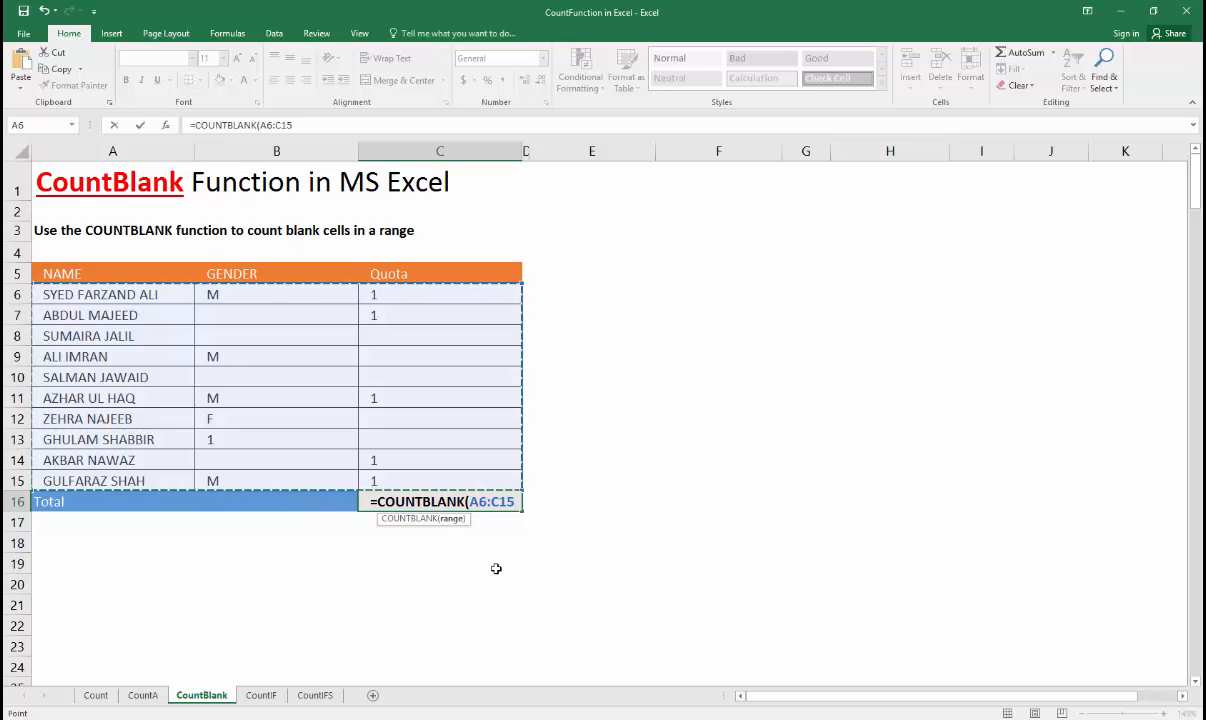
pyautogui.write(')')
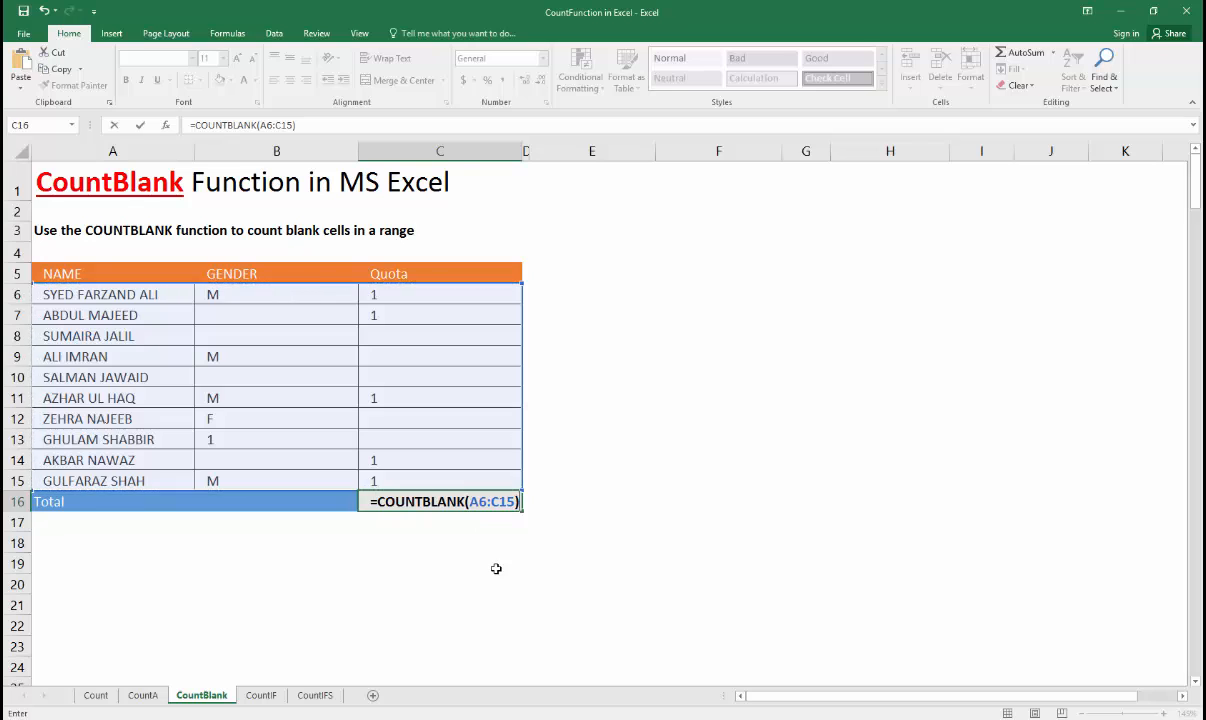
pyautogui.press('Return')
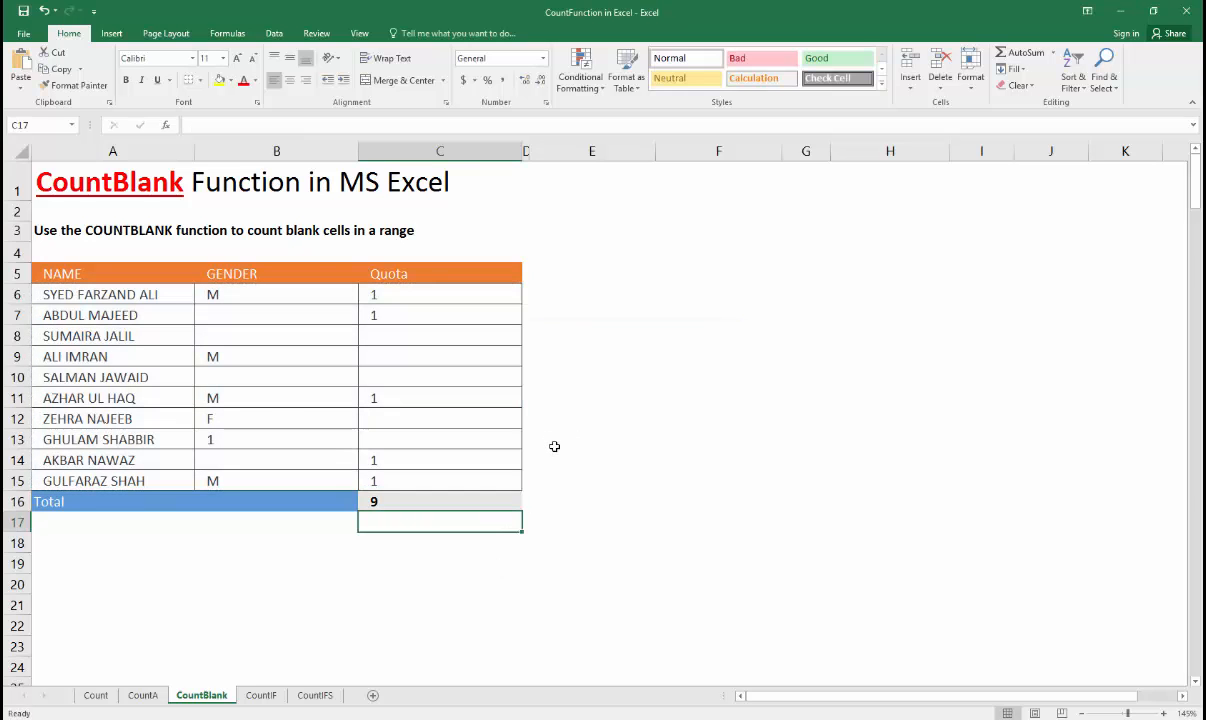
# Check the COUNTBLANK total against the blank Gender and Quota cells in A6:C15 and review the formula in C16
pyautogui.click(128, 294)
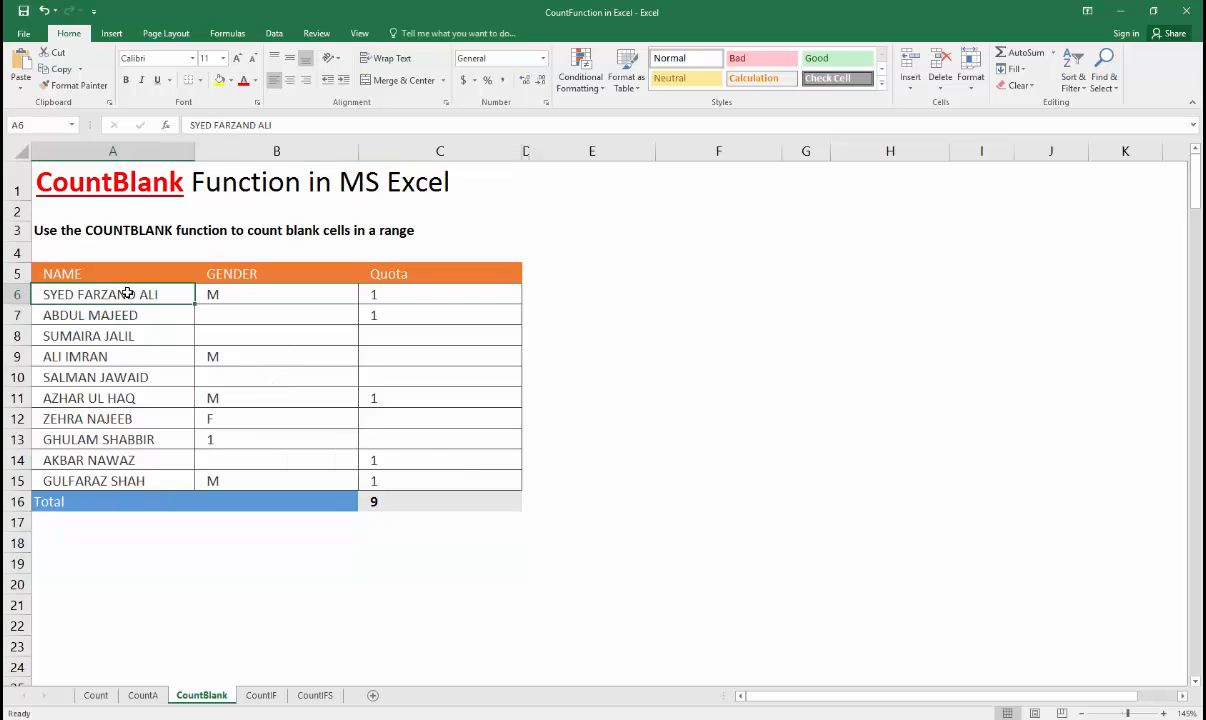
pyautogui.click(386, 481)
pyautogui.moveTo(261, 315); pyautogui.dragTo(258, 440)
pyautogui.click(376, 340)
pyautogui.click(376, 357)
pyautogui.click(377, 378)
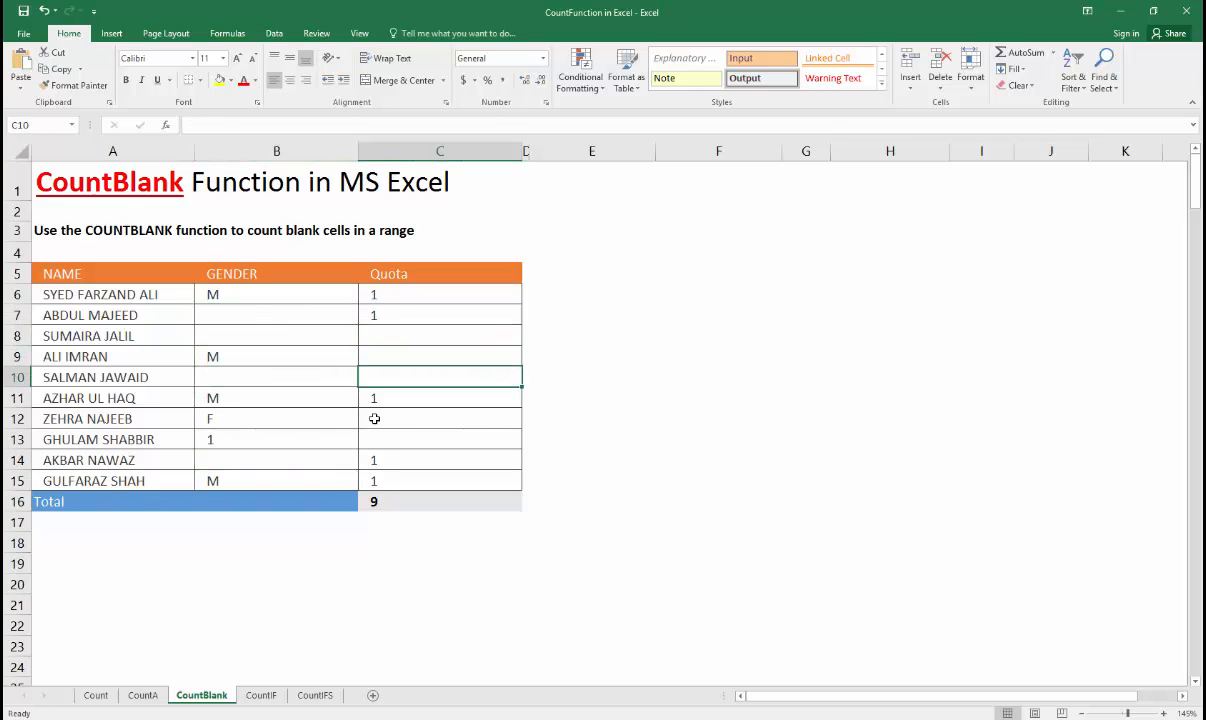
pyautogui.click(377, 398)
pyautogui.click(377, 419)
pyautogui.click(378, 440)
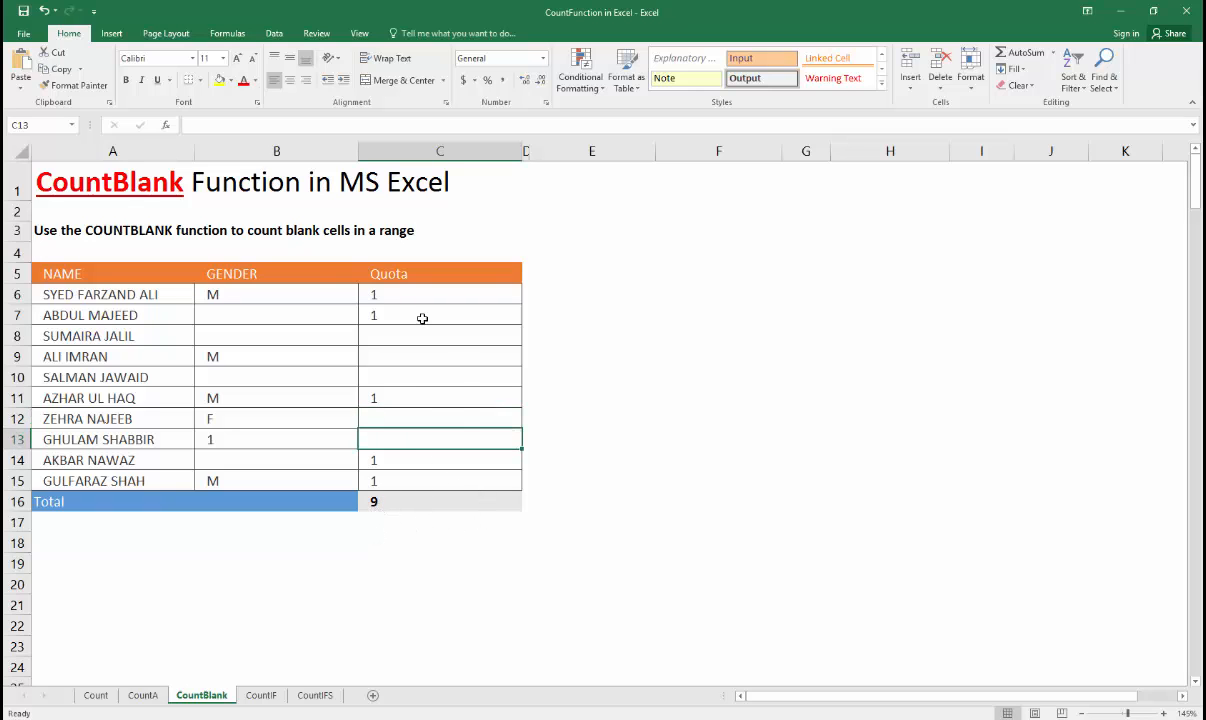
pyautogui.moveTo(83, 294); pyautogui.dragTo(440, 484)
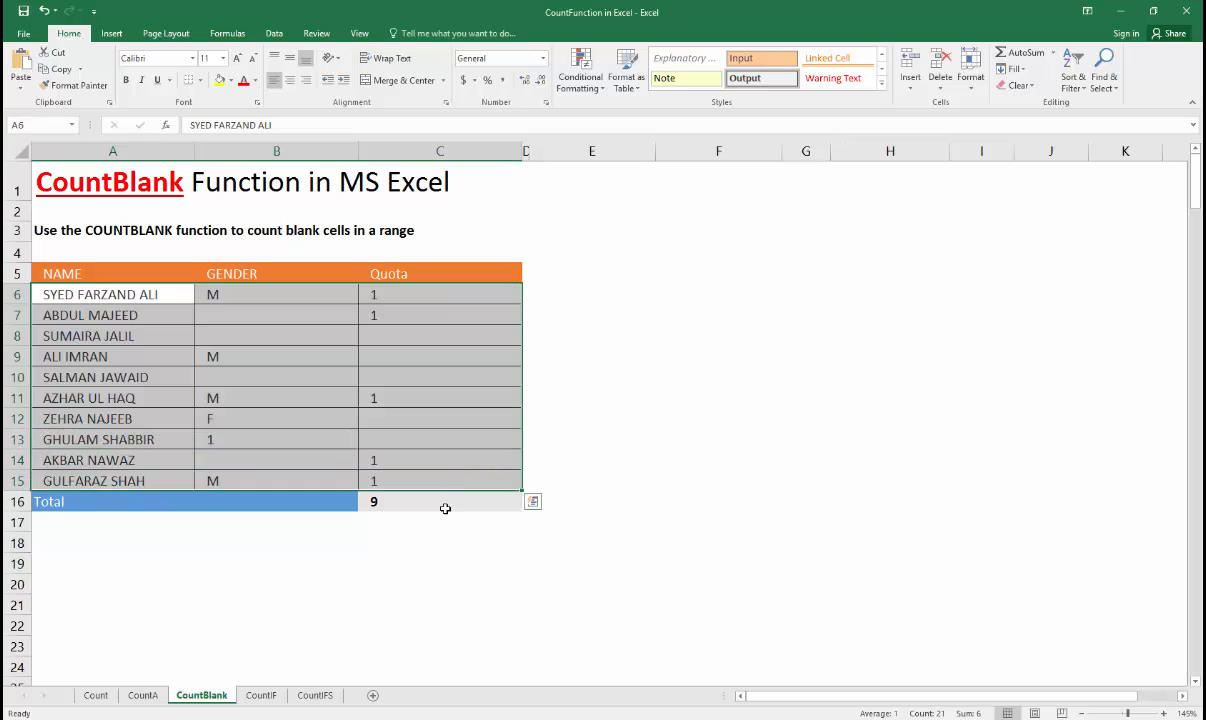
pyautogui.click(441, 509)
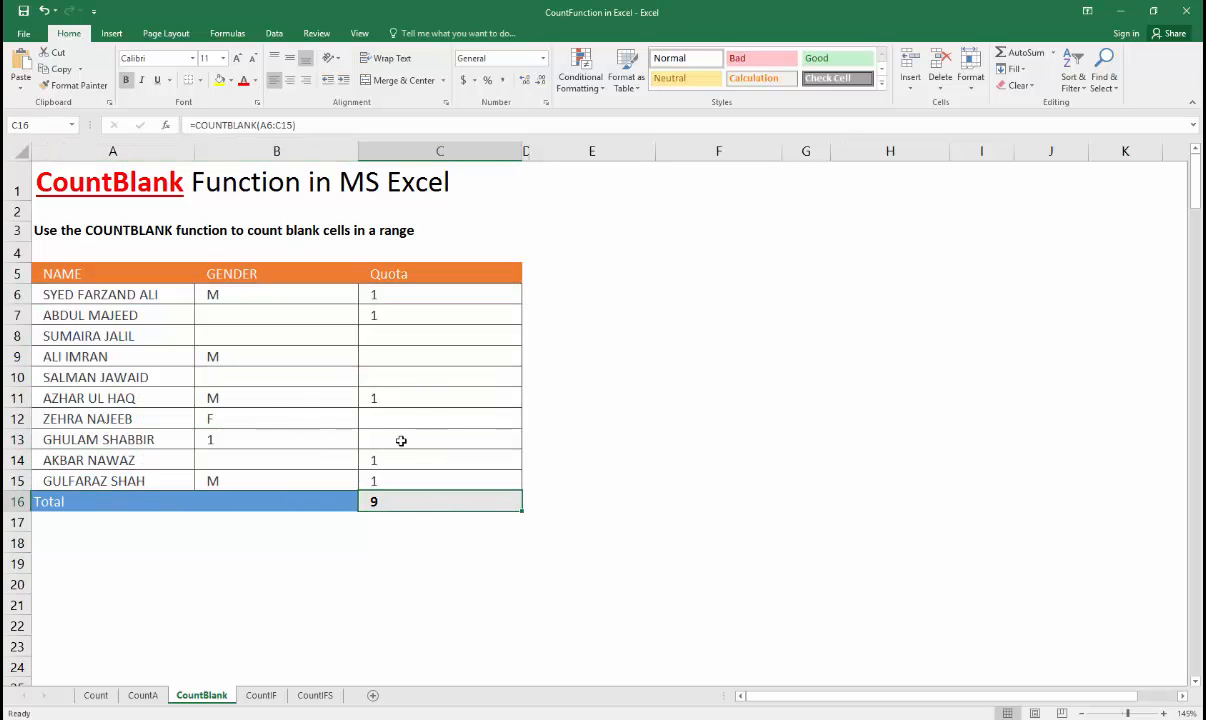
pyautogui.click(391, 474)
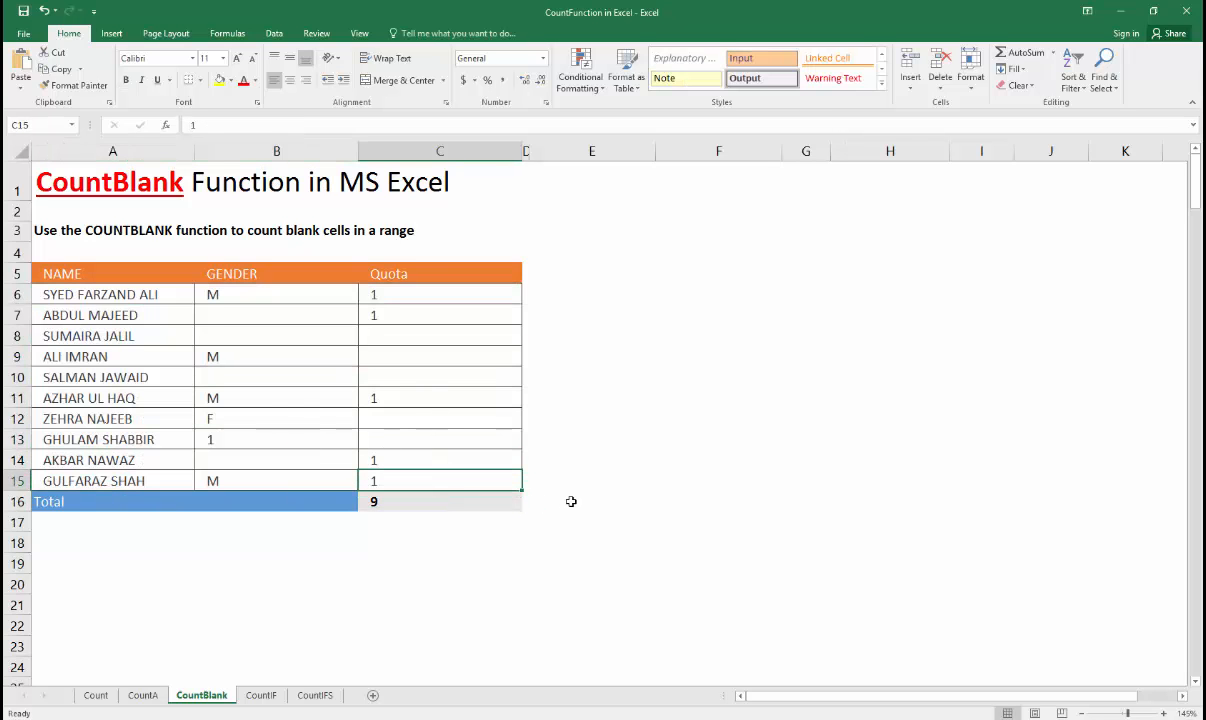
# Clear the Quota values in cells C15 and C14 to test the COUNTBLANK total
pyautogui.press('Delete')
pyautogui.press('Up')
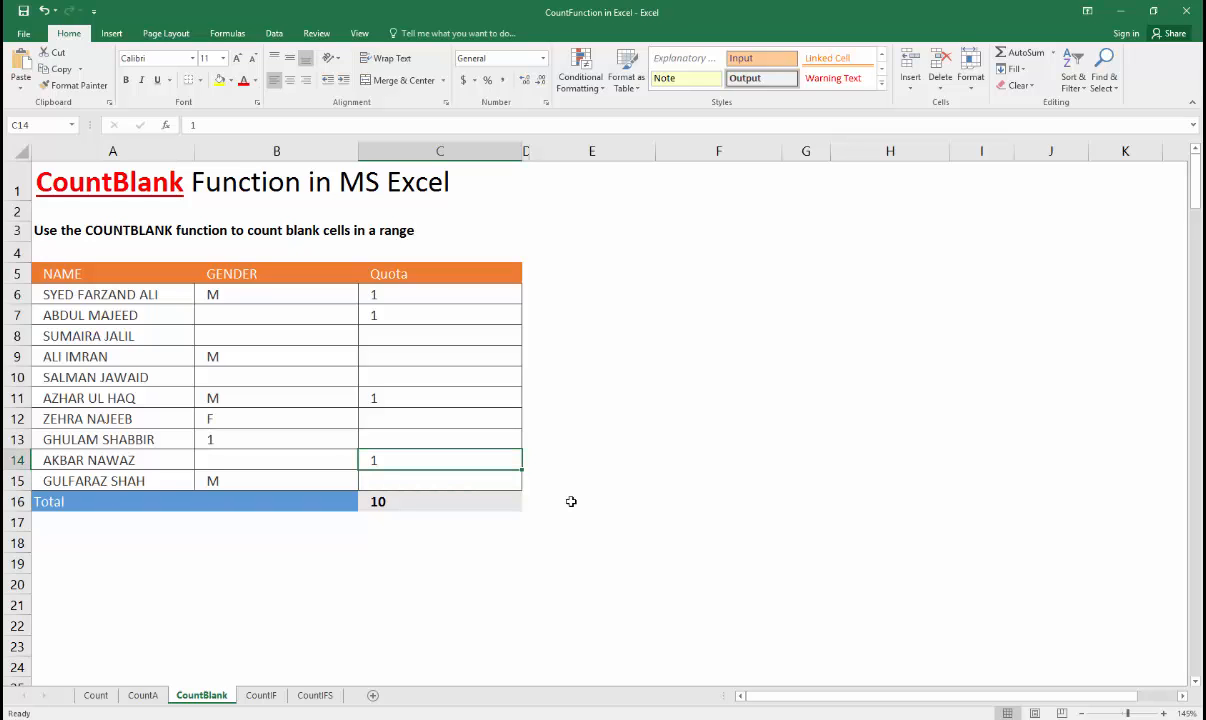
pyautogui.press('Delete')
# Fill two blank Gender cells, entering abc in B14 and 55 in B10
pyautogui.press('Left')
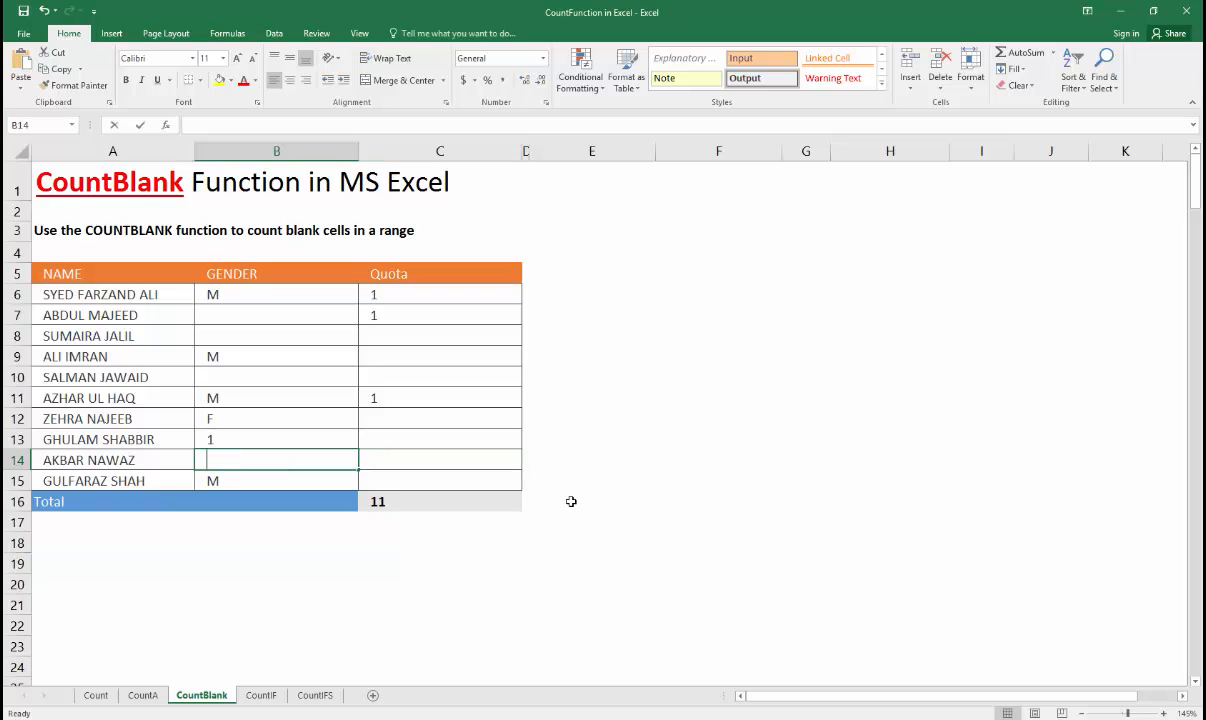
pyautogui.write('abc')
pyautogui.press('Return')
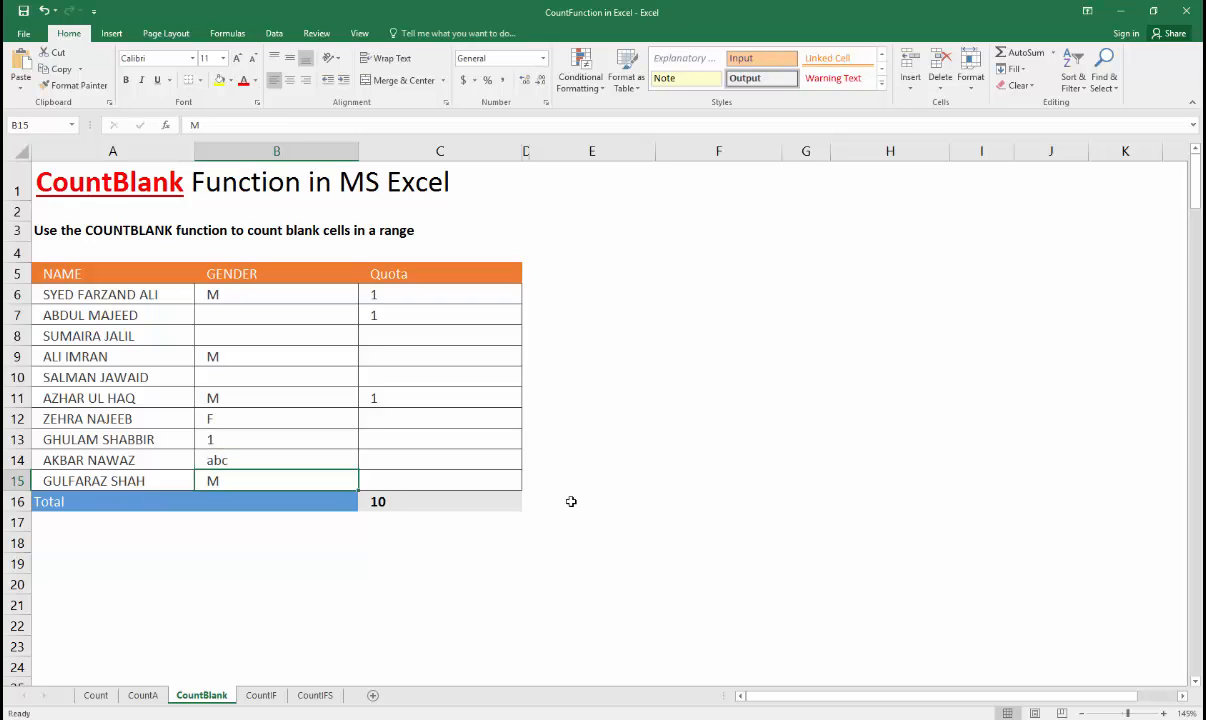
pyautogui.press('Up')
pyautogui.press('Up')
pyautogui.press('Up')
pyautogui.press('Up')
pyautogui.press('Up')
pyautogui.write('55')
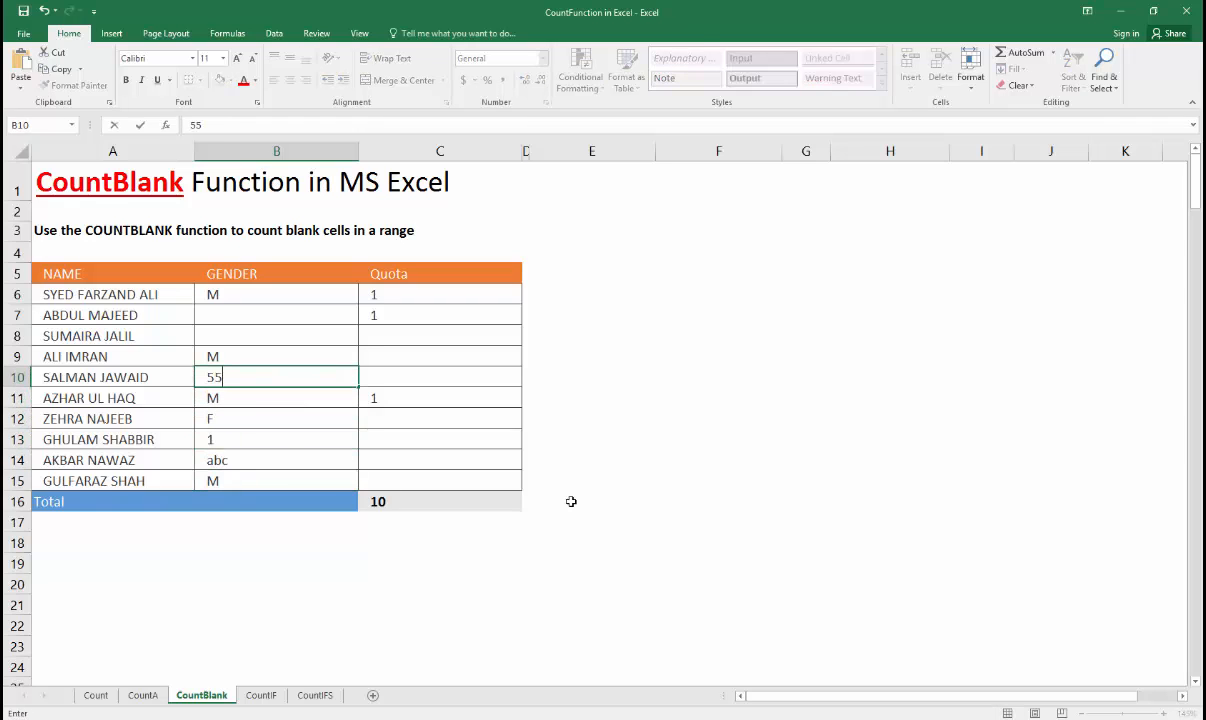
pyautogui.press('Return')
# Enter the formula =A8 in the blank Gender cell B8
pyautogui.press('Up')
pyautogui.press('Up')
pyautogui.press('Up')
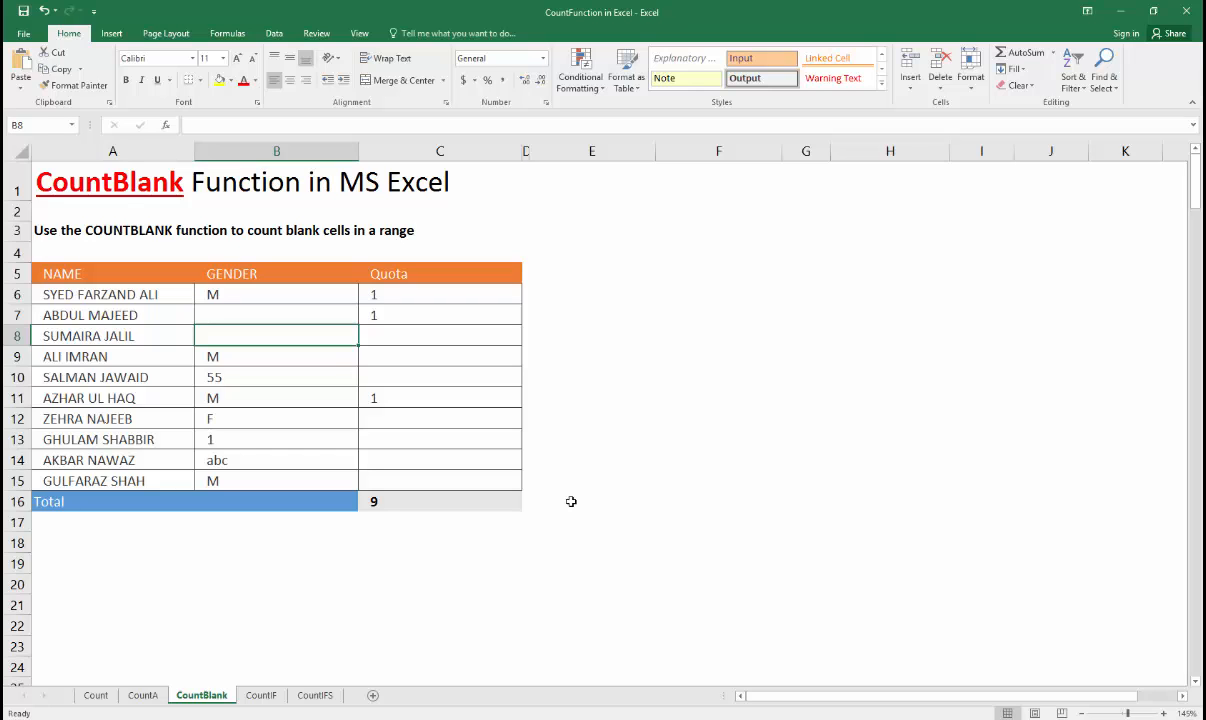
pyautogui.write('=A8')
pyautogui.press('Return')
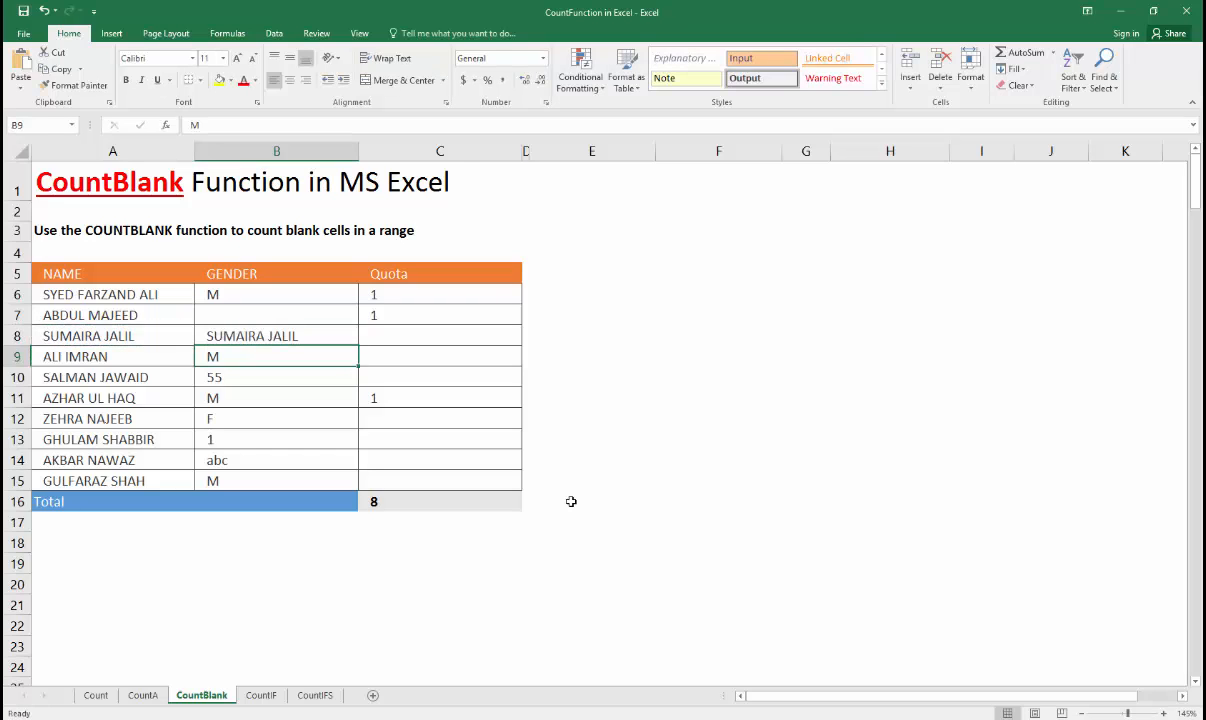
# Review the formula in B8 and check the remaining blank Gender and Quota cells against the COUNTBLANK total
pyautogui.press('Up')
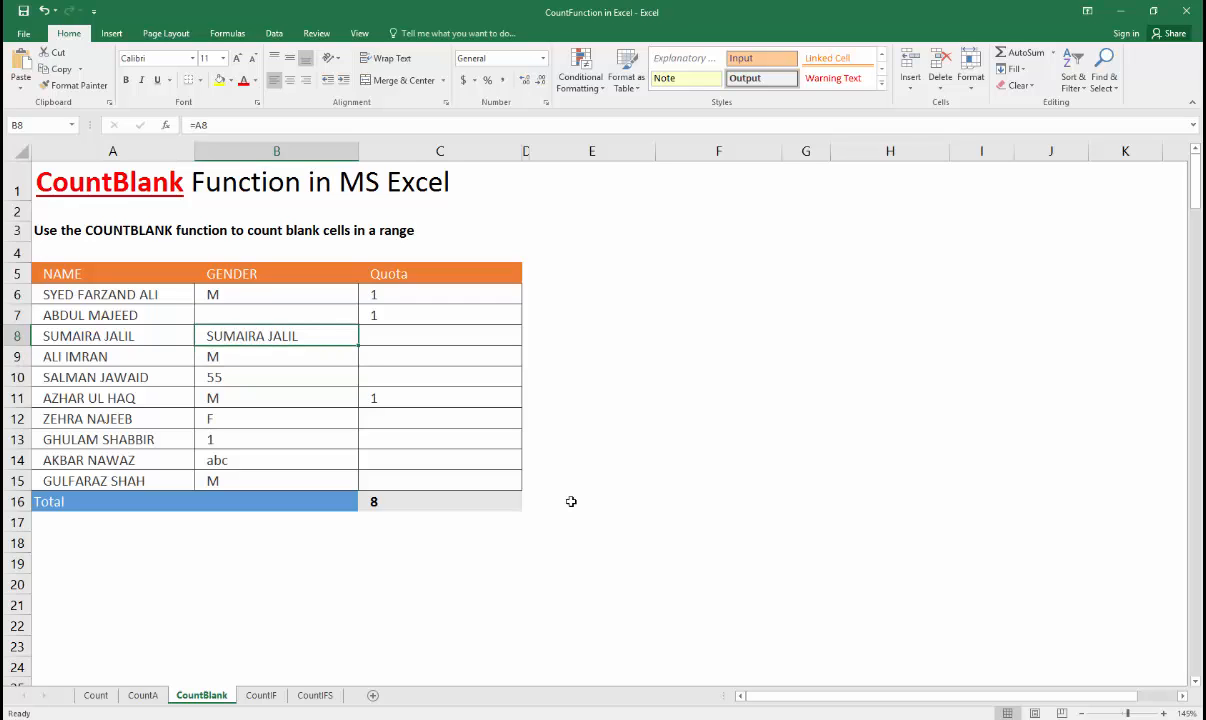
pyautogui.press('Up')
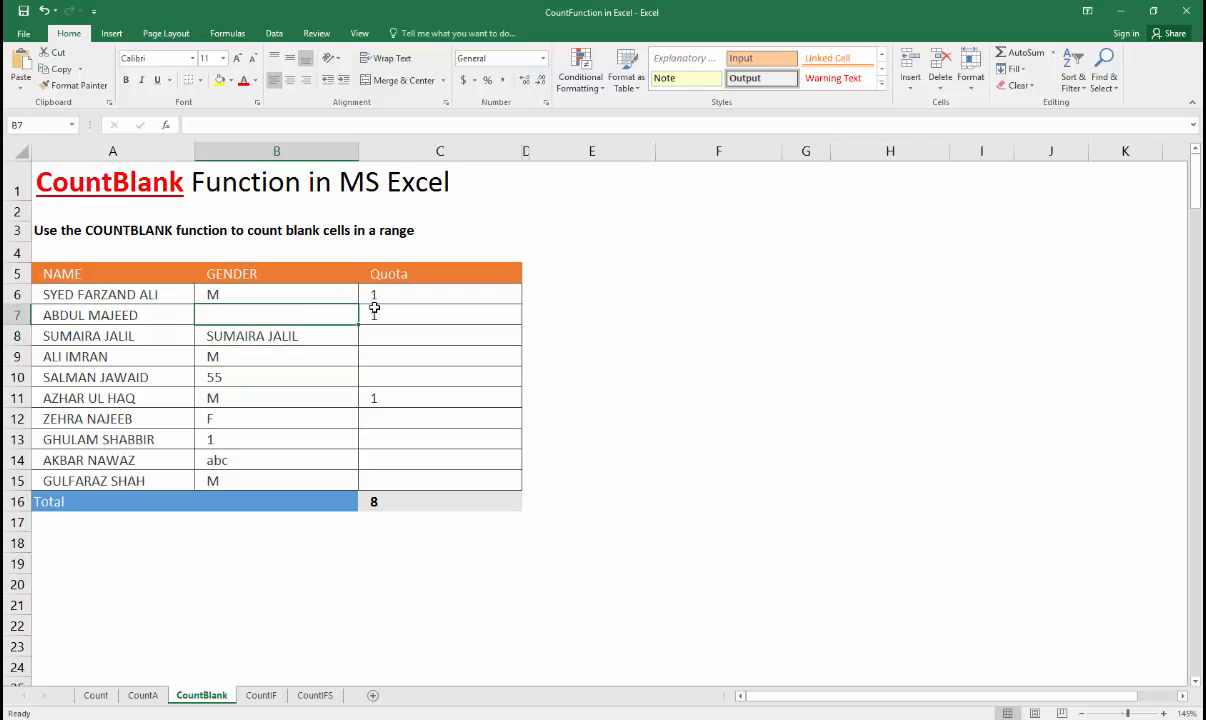
pyautogui.keyDown('ctrl'); pyautogui.moveTo(388, 342); pyautogui.dragTo(391, 469); pyautogui.keyUp('ctrl')
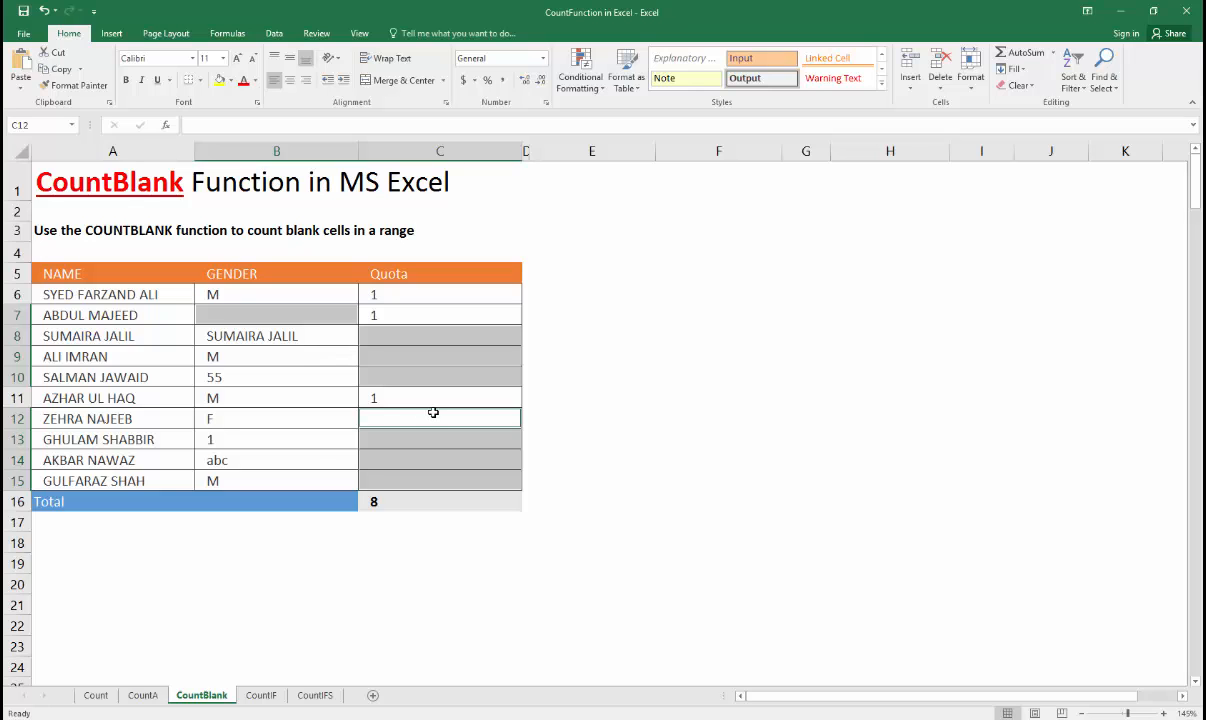
pyautogui.click(440, 584)
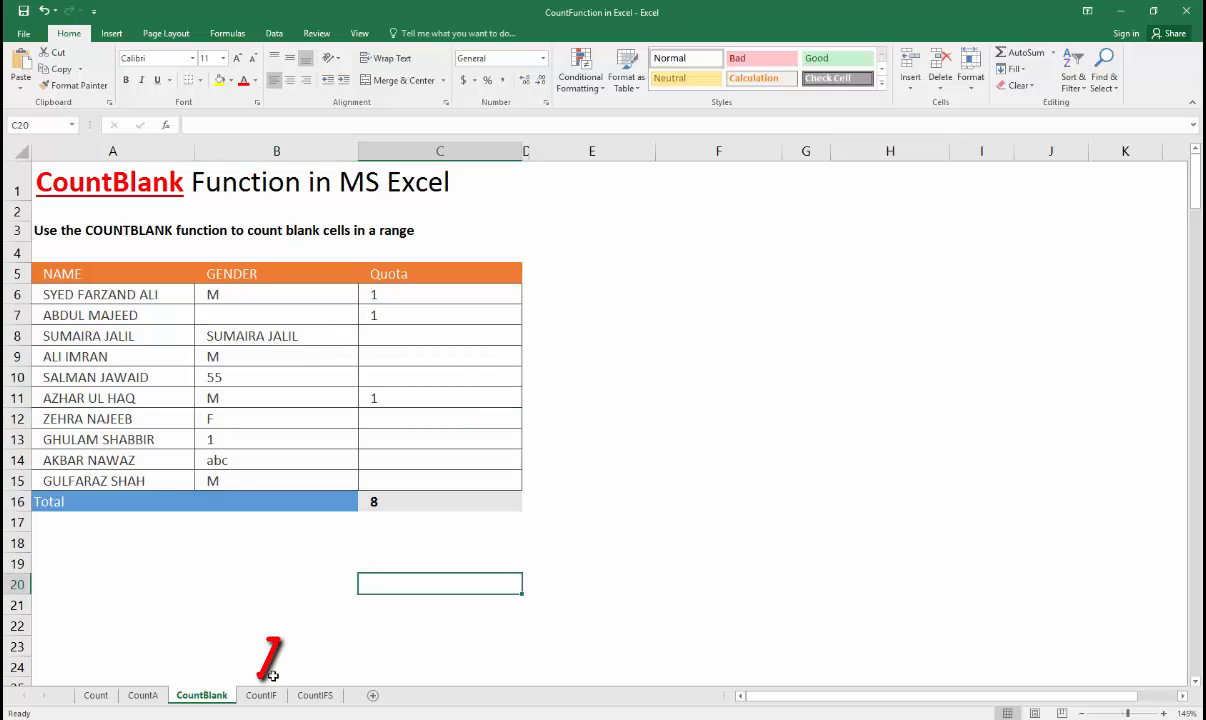
# On the CountIF sheet, enter =COUNTIF(C6:C15,"M") in the Total cell C16 to count the M entries
pyautogui.click(261, 695)
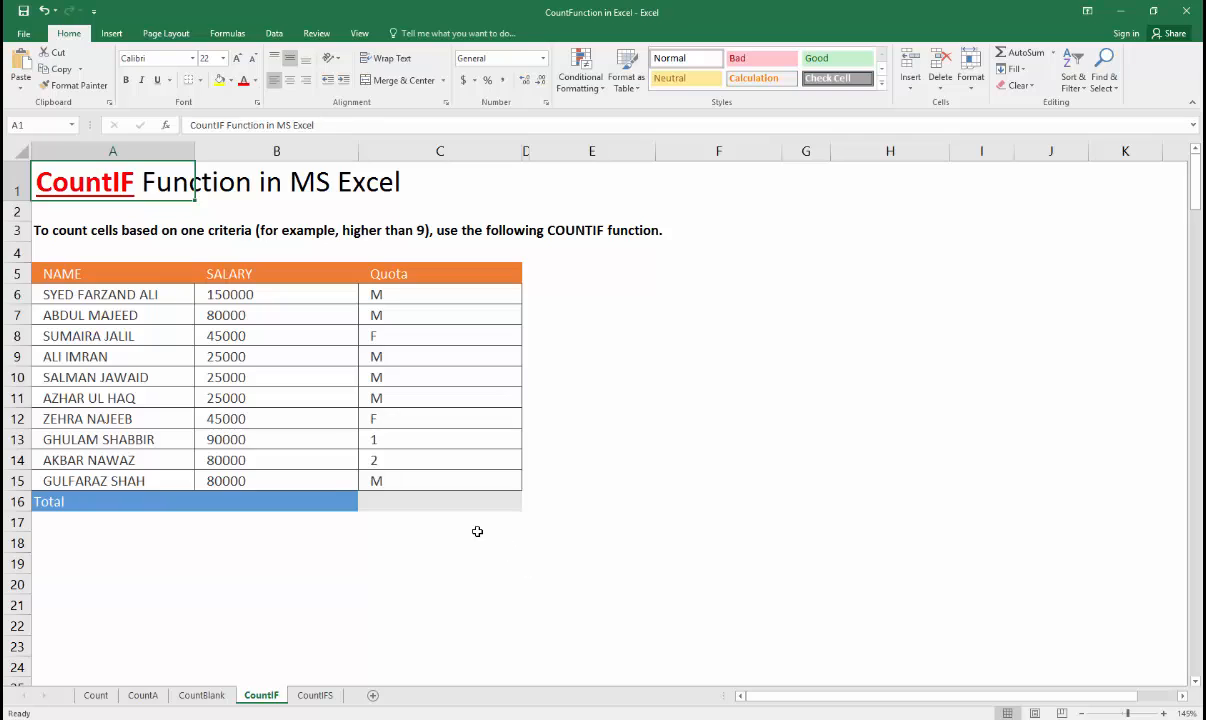
pyautogui.click(472, 502)
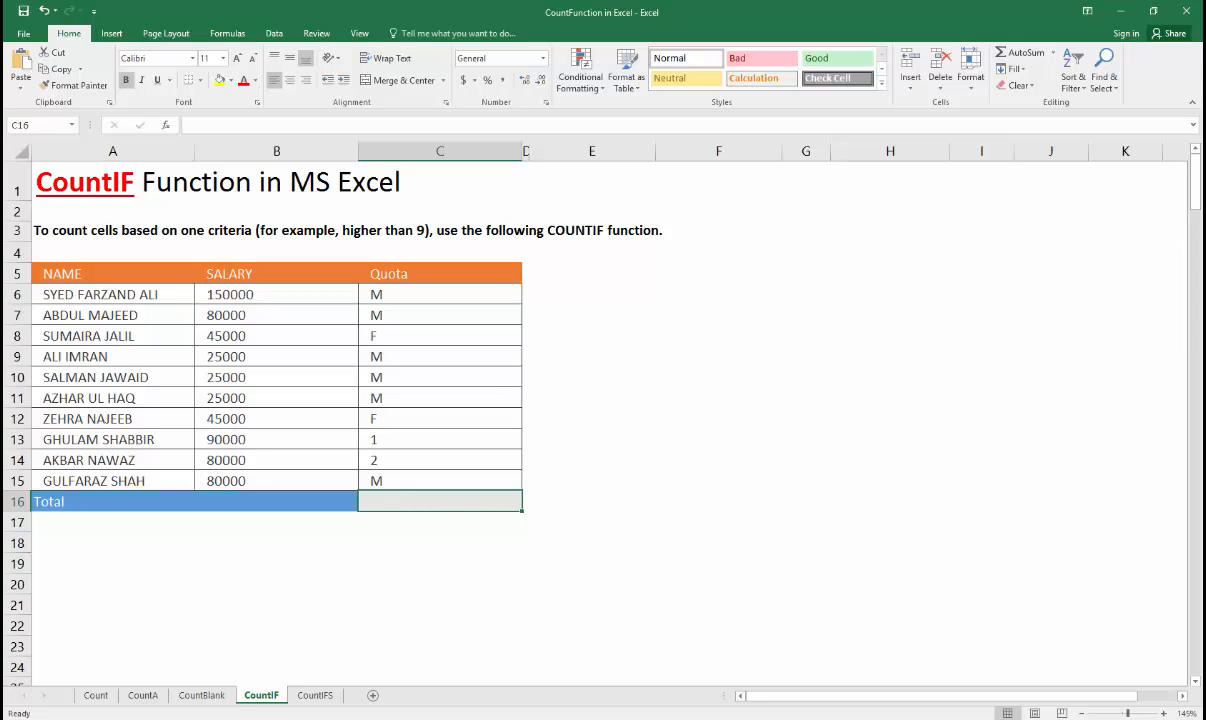
pyautogui.write('=COUNTIF(')
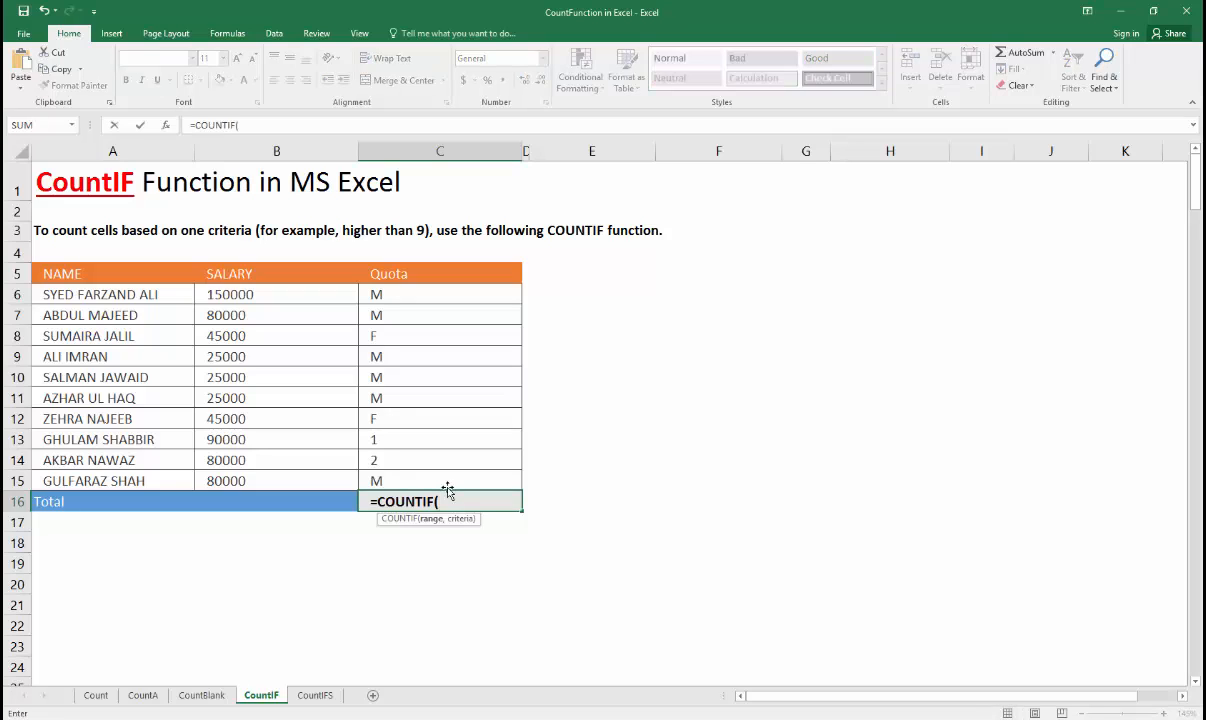
pyautogui.click(456, 293)
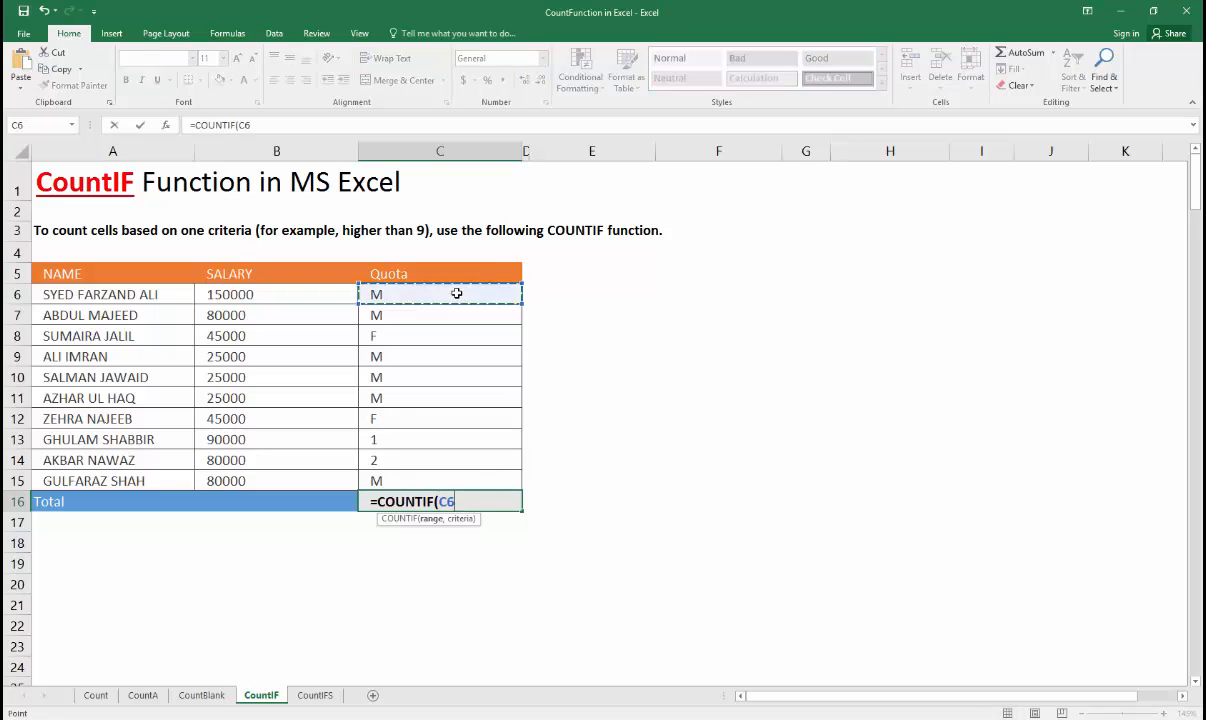
pyautogui.moveTo(456, 293); pyautogui.dragTo(439, 477)
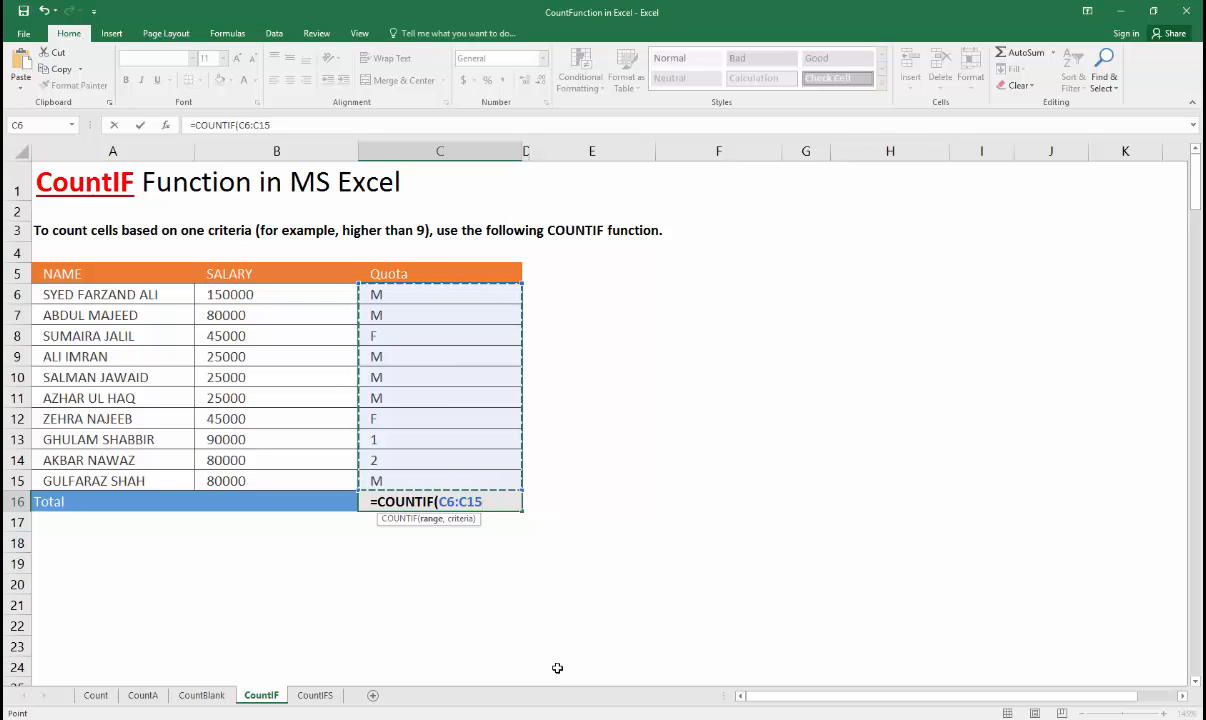
pyautogui.write(',')
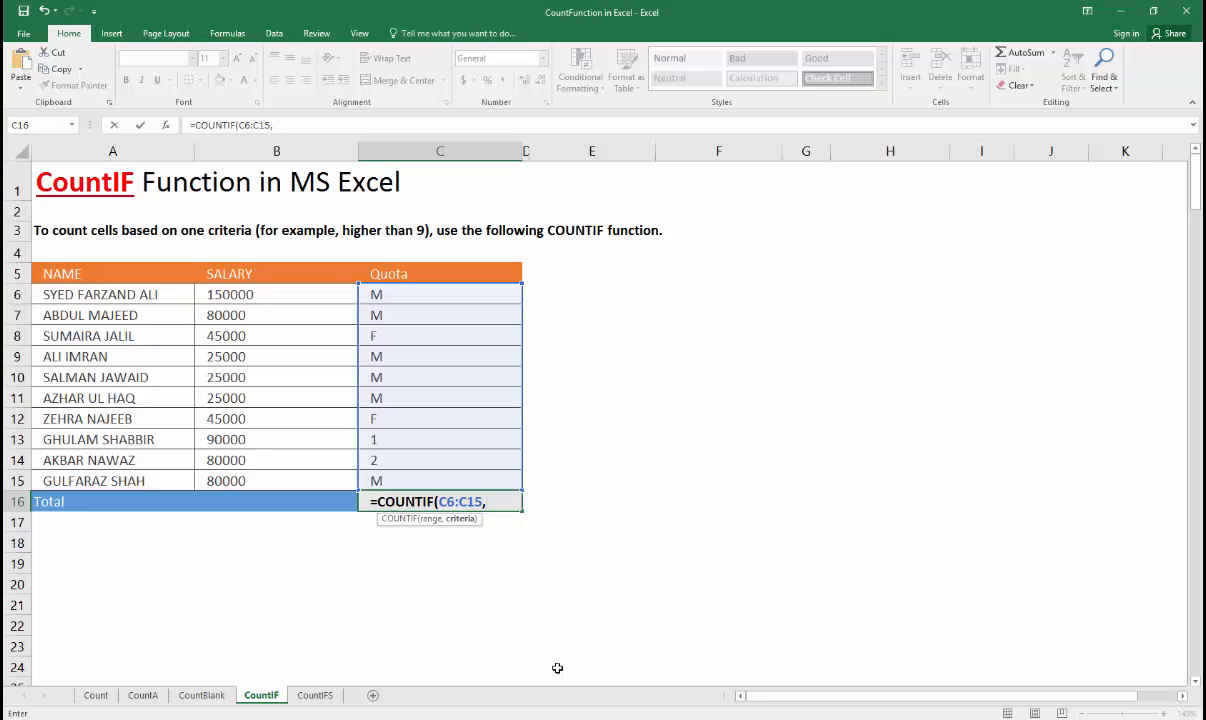
pyautogui.write('"')
pyautogui.write('M")')
pyautogui.press('Return')
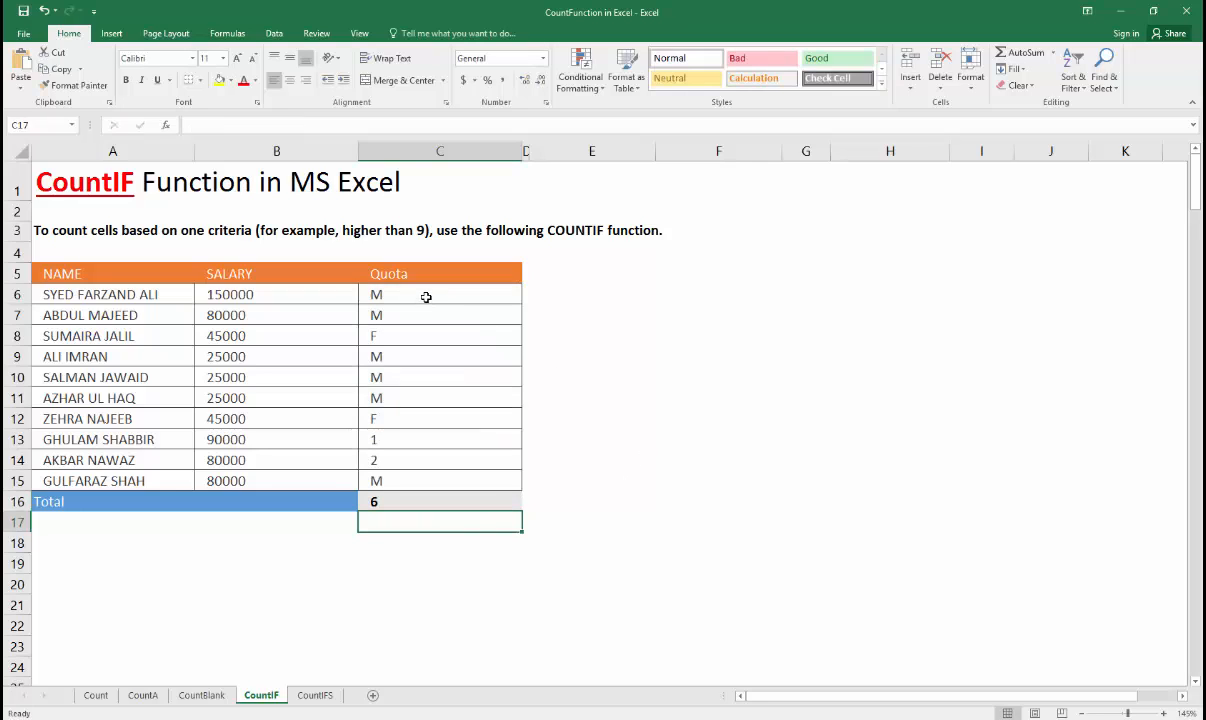
# Check the COUNTIF total by selecting all the cells containing M in the Quota column
pyautogui.moveTo(426, 297); pyautogui.dragTo(436, 318)
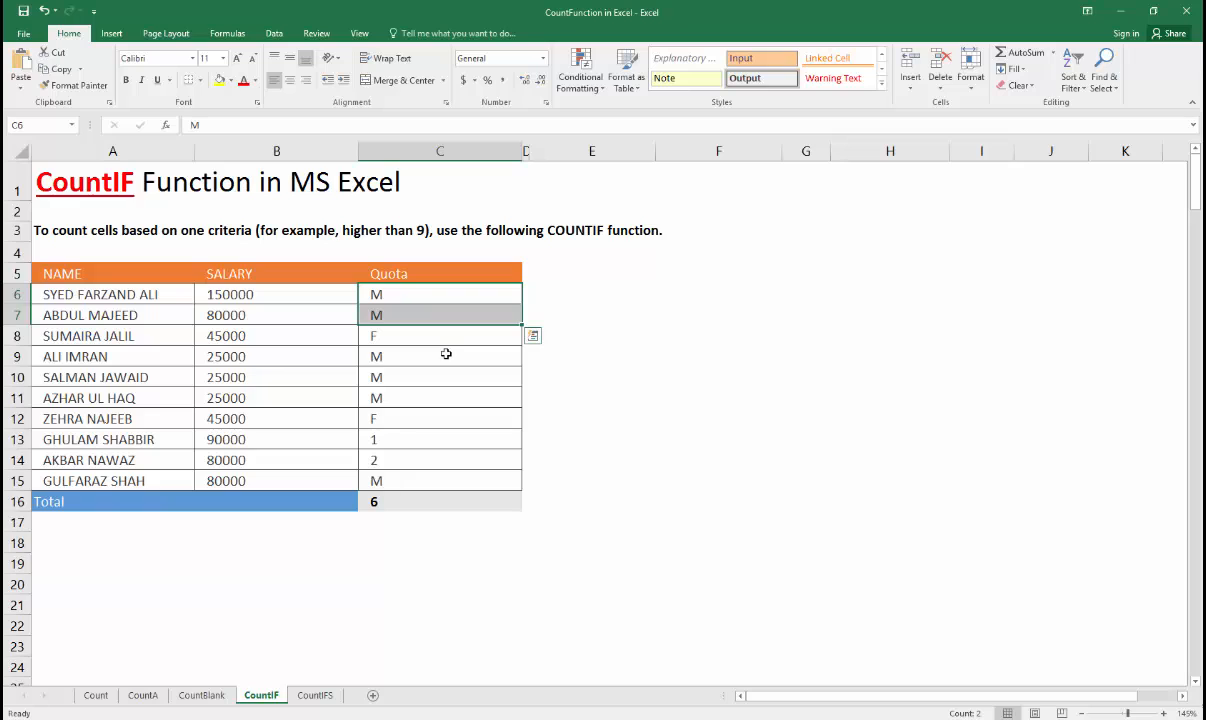
pyautogui.keyDown('ctrl'); pyautogui.click(422, 357); pyautogui.keyUp('ctrl')
pyautogui.keyDown('ctrl'); pyautogui.click(411, 375); pyautogui.keyUp('ctrl')
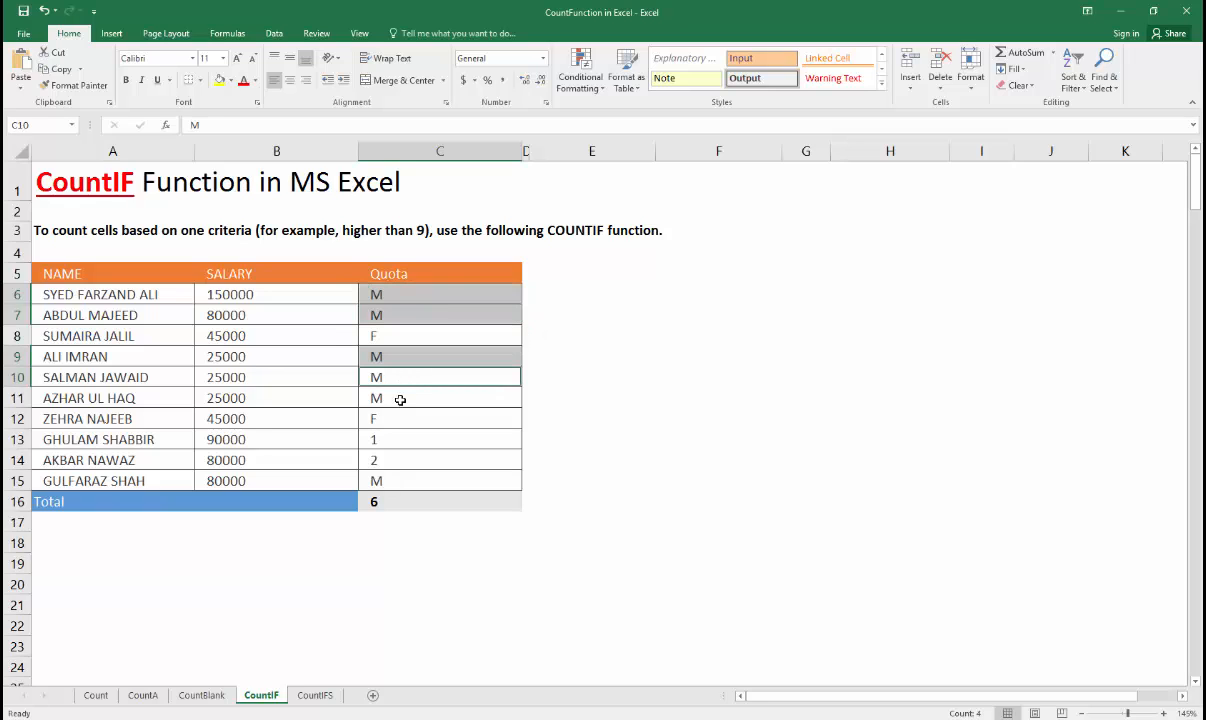
pyautogui.keyDown('ctrl'); pyautogui.click(400, 399); pyautogui.keyUp('ctrl')
pyautogui.keyDown('ctrl'); pyautogui.click(395, 482); pyautogui.keyUp('ctrl')
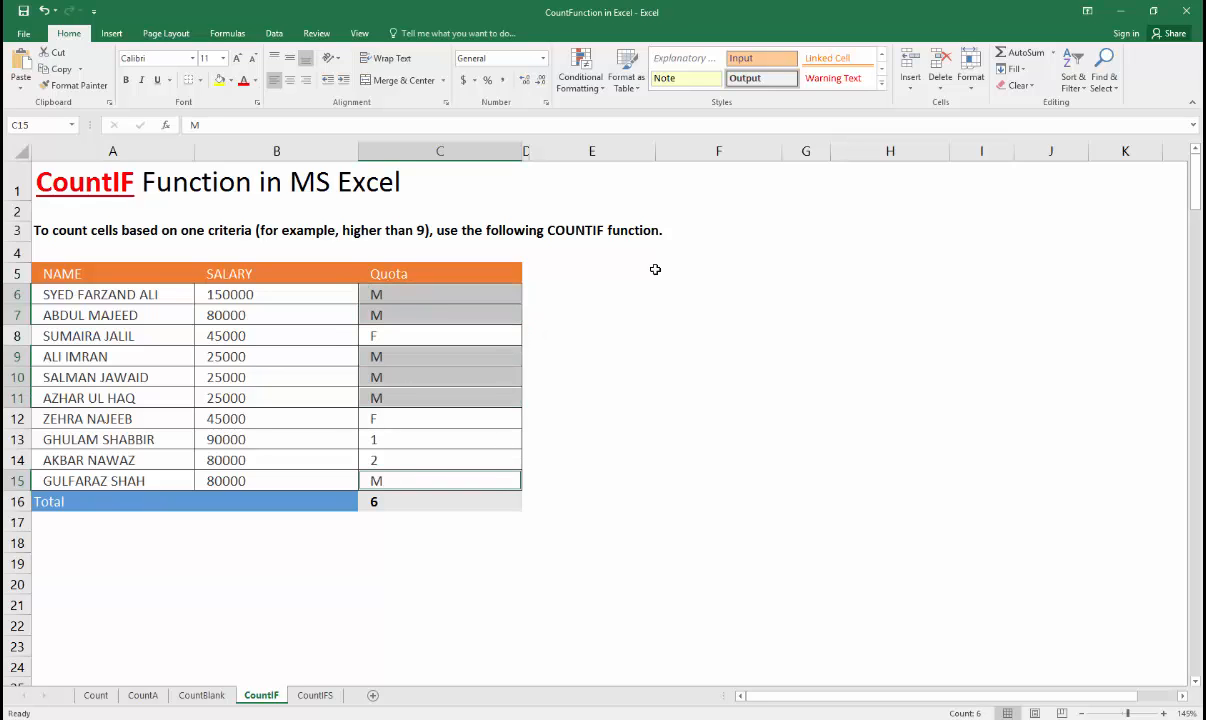
pyautogui.click(545, 498)
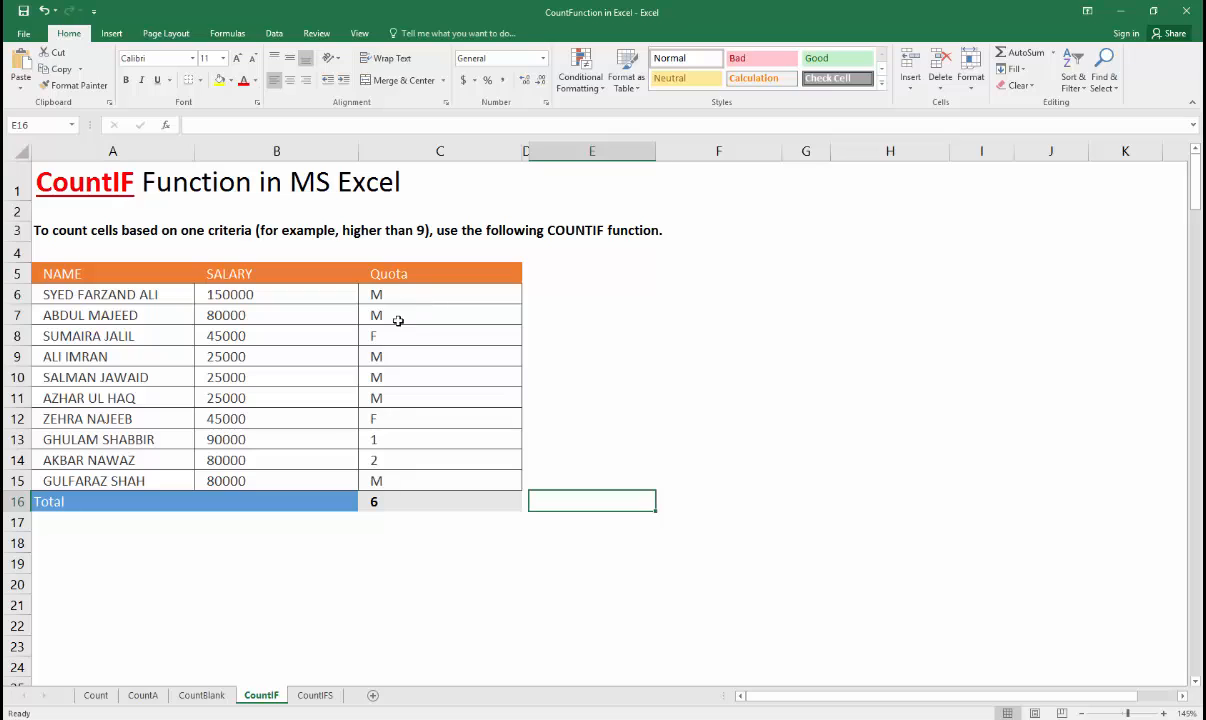
# Change the COUNTIF criterion in C16 to "F" and check it against the F cells C8 and C12
pyautogui.doubleClick(424, 499)
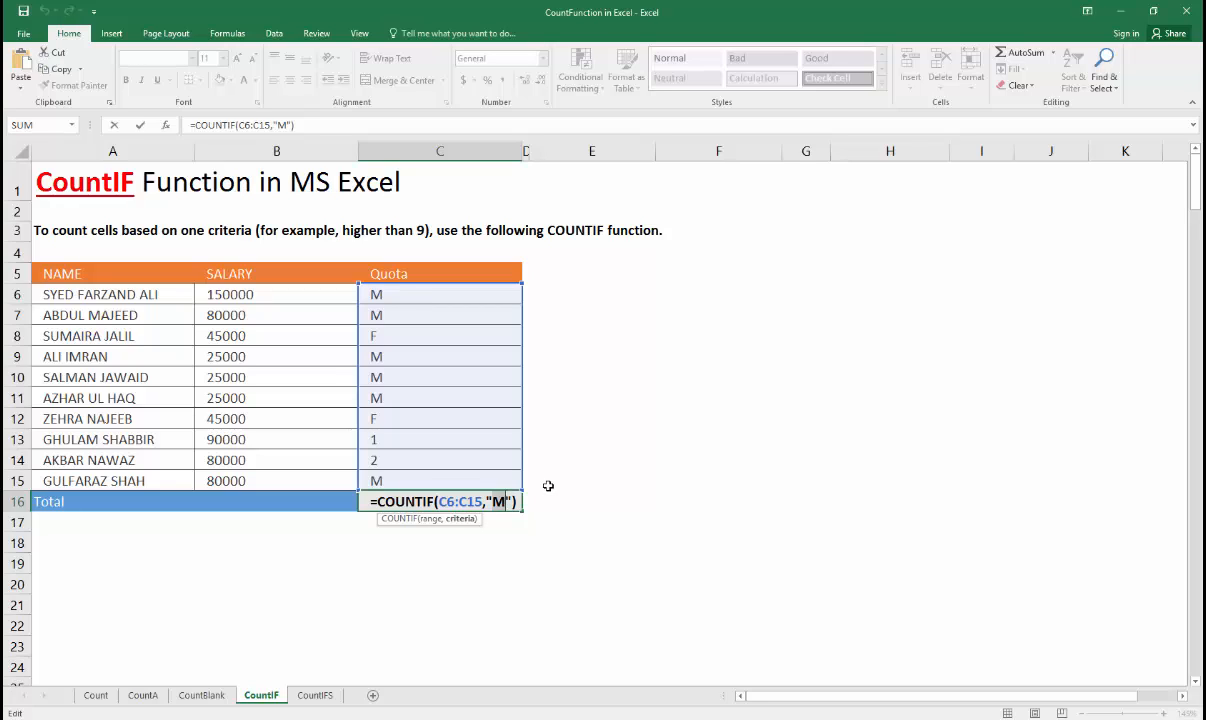
pyautogui.write('F')
pyautogui.press('Return')
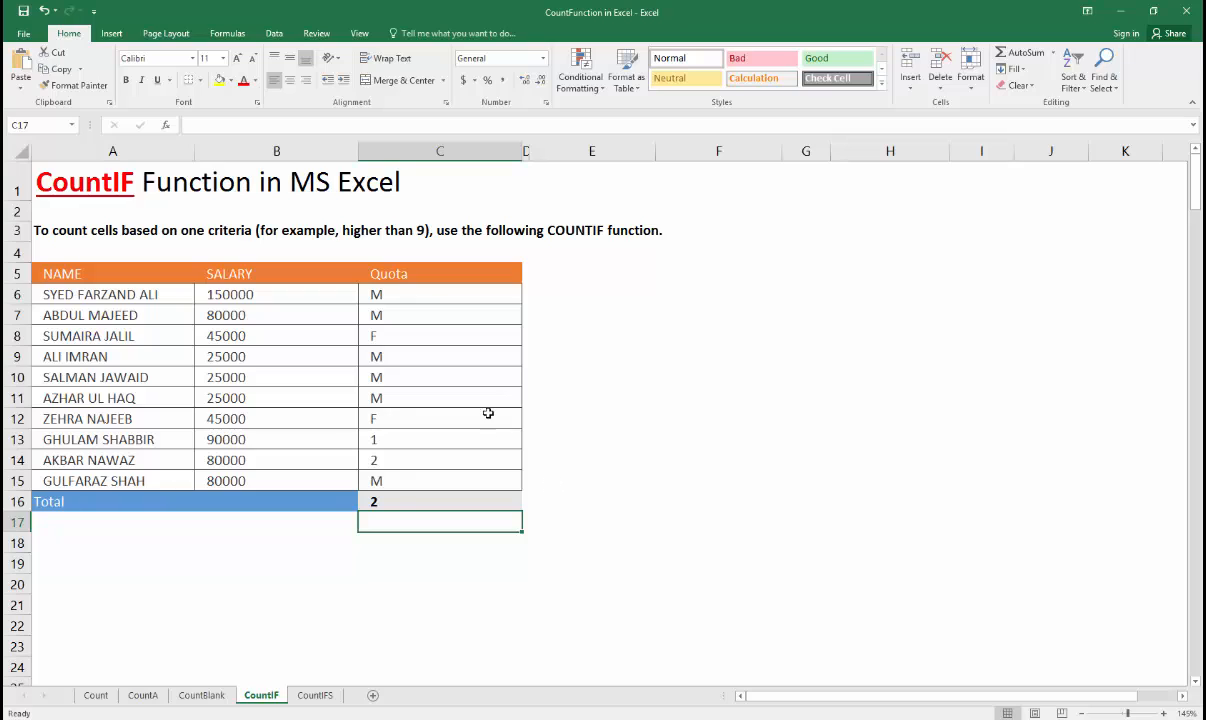
pyautogui.click(408, 331)
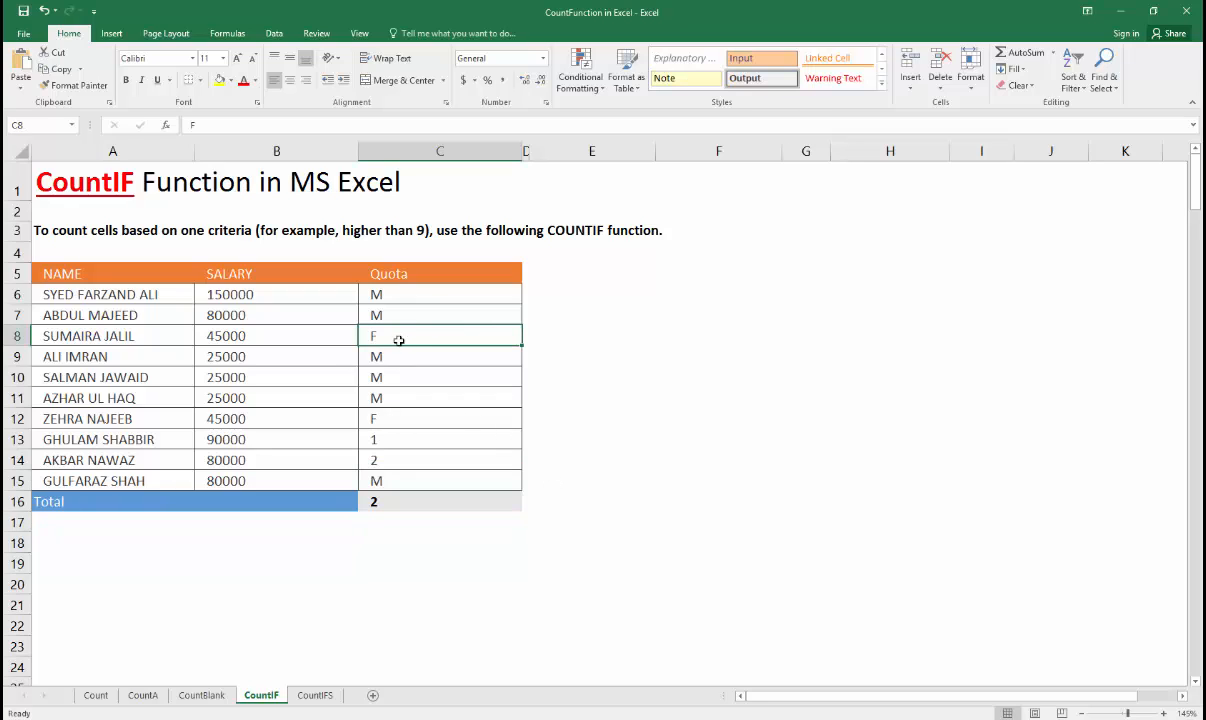
pyautogui.keyDown('ctrl'); pyautogui.click(385, 413); pyautogui.keyUp('ctrl')
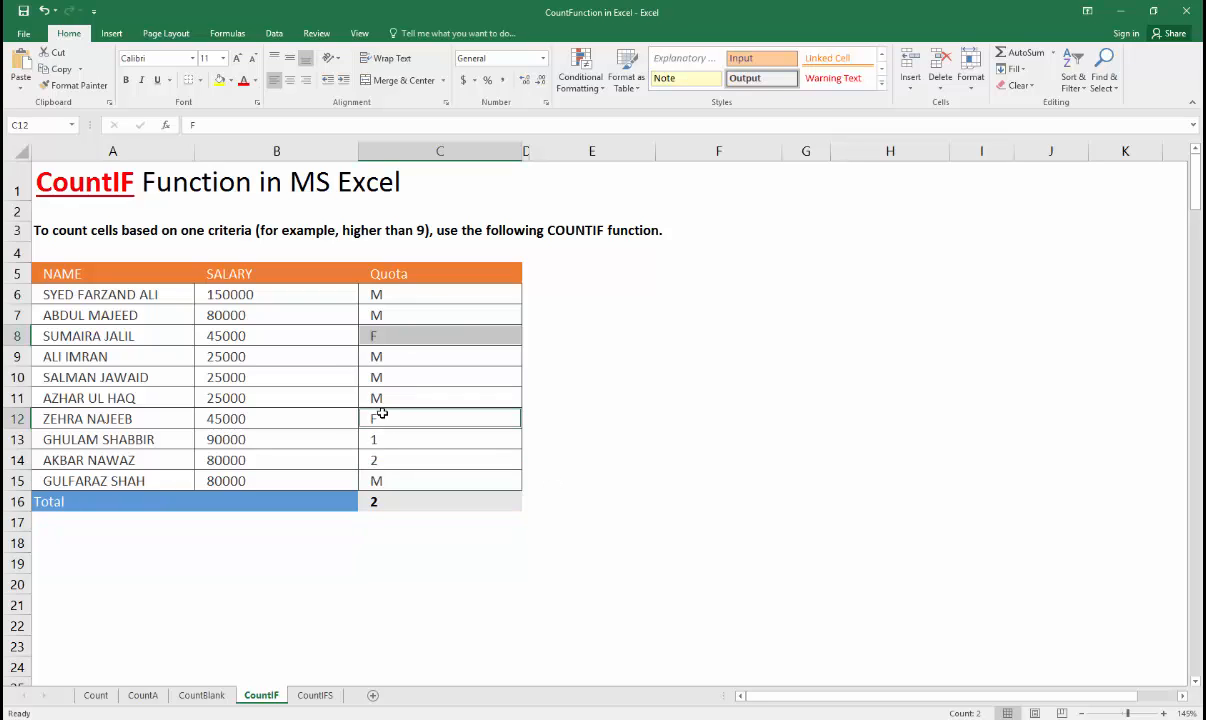
# Change the COUNTIF criterion in C16 to "1"
pyautogui.doubleClick(385, 499)
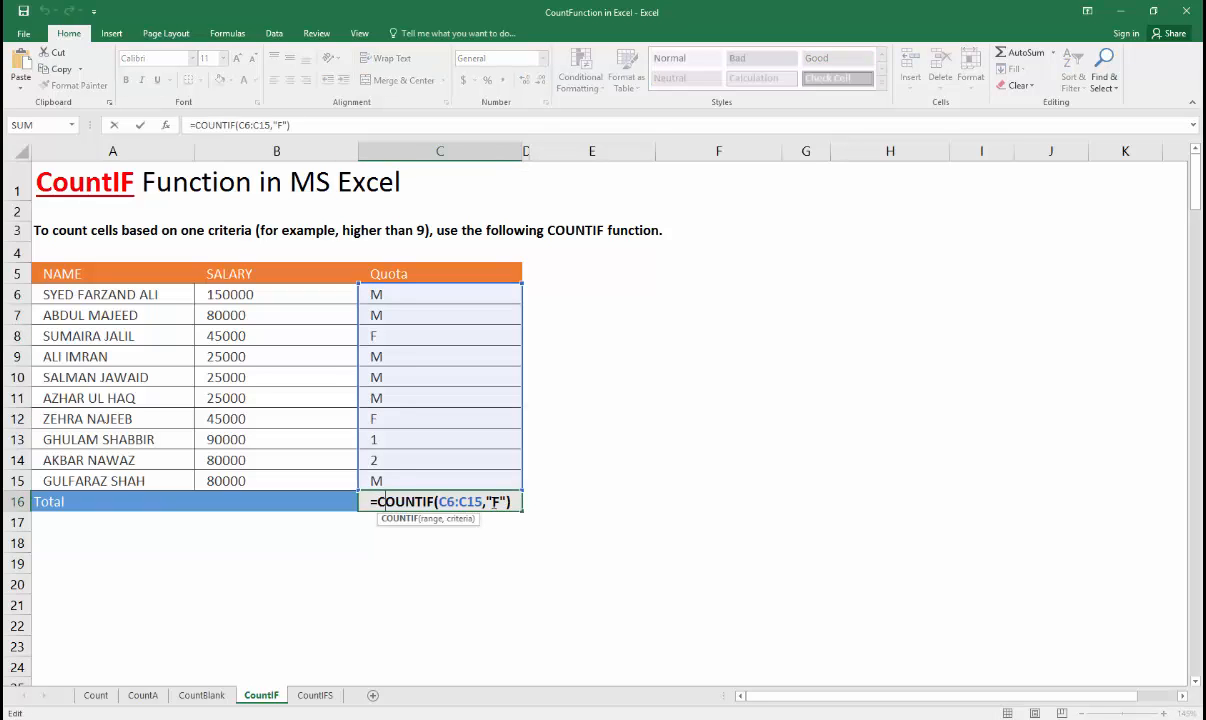
pyautogui.click(499, 501)
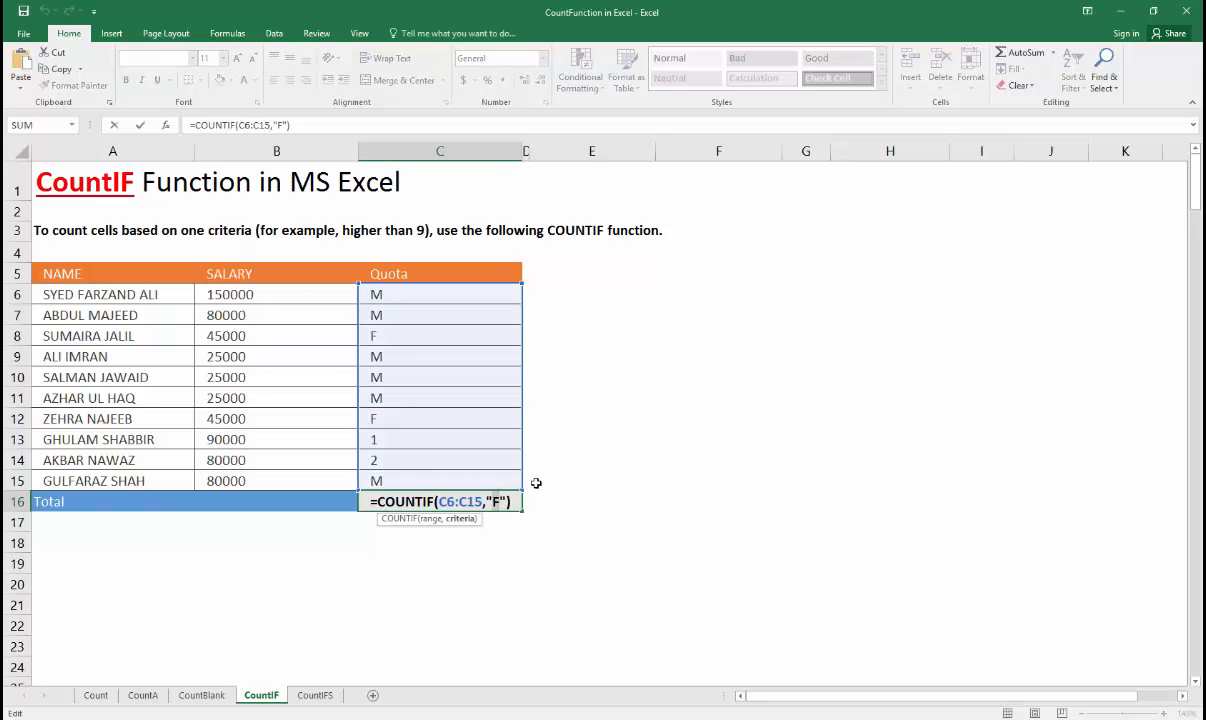
pyautogui.press('BackSpace')
pyautogui.write('1')
pyautogui.press('Return')
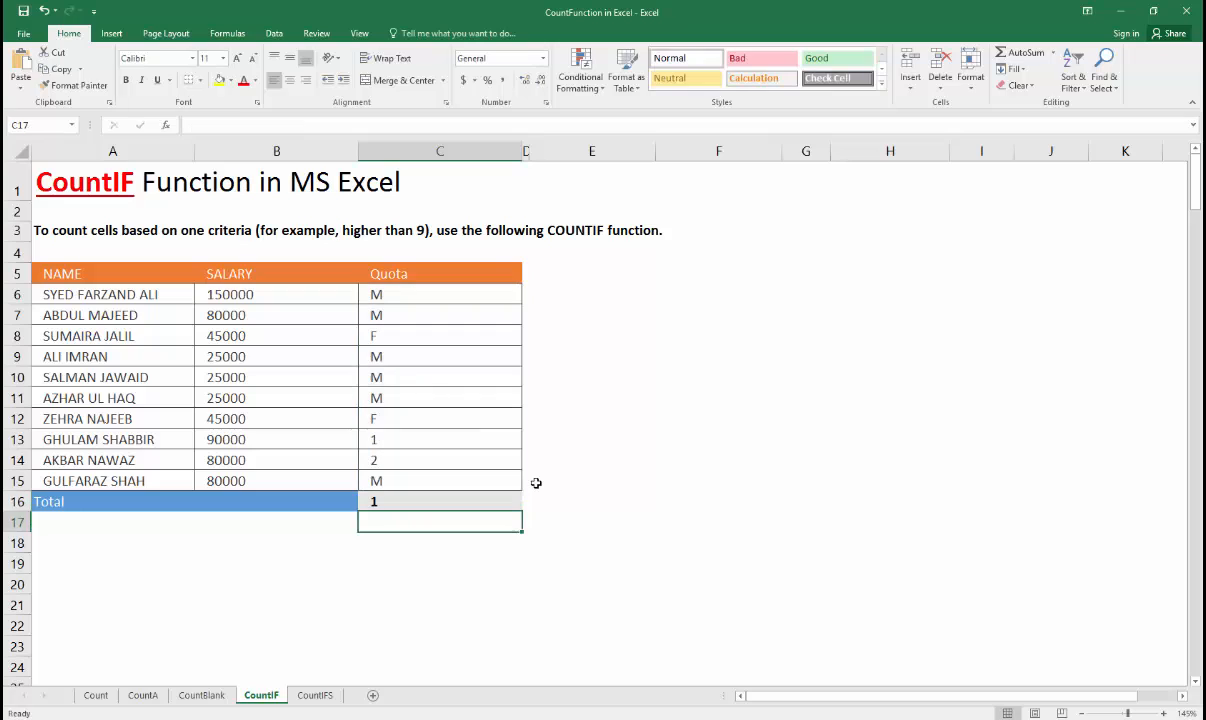
# Enter 1 in the Quota cells C14 and C10, and check the COUNTIF total and formula in C16
pyautogui.click(417, 438)
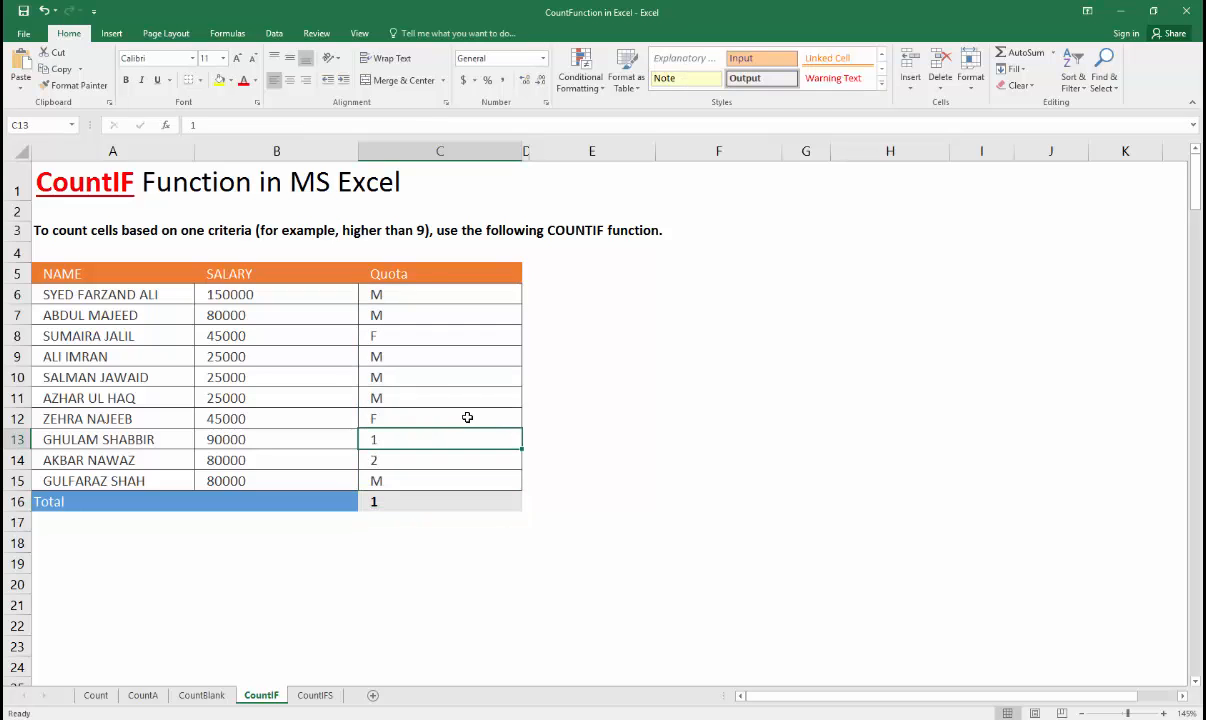
pyautogui.press('Down')
pyautogui.press('Return')
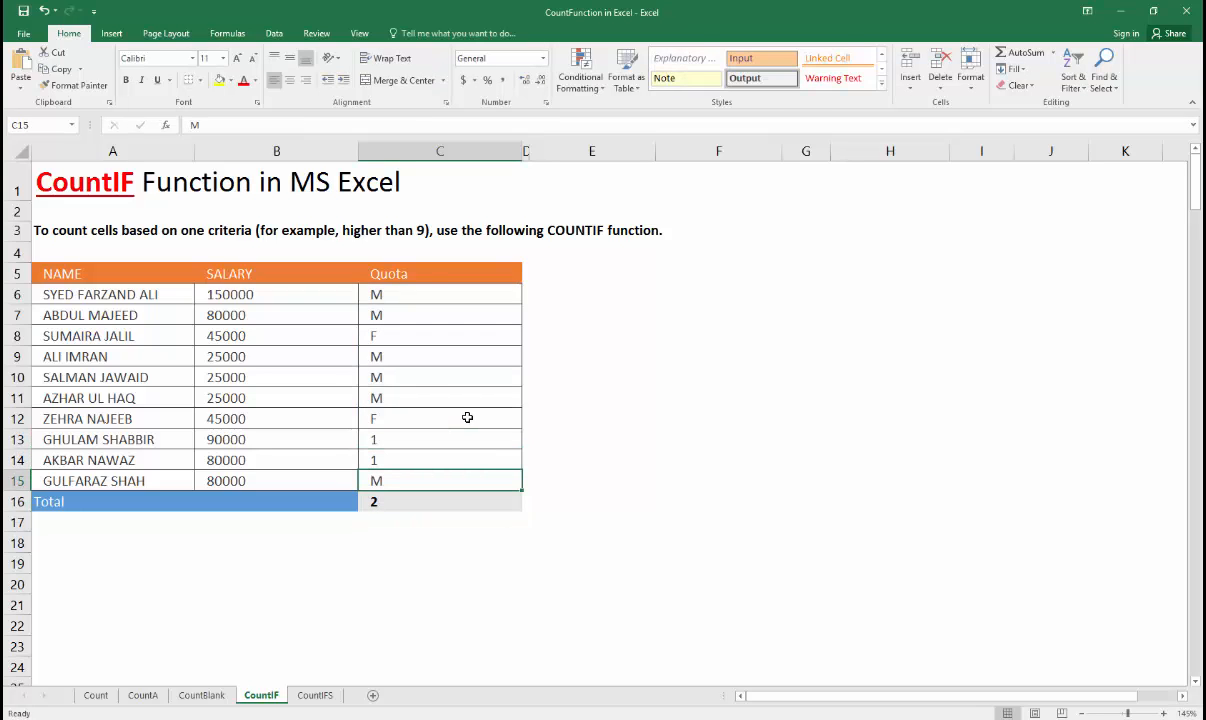
pyautogui.press('Up')
pyautogui.press('Up')
pyautogui.press('Up')
pyautogui.press('Up')
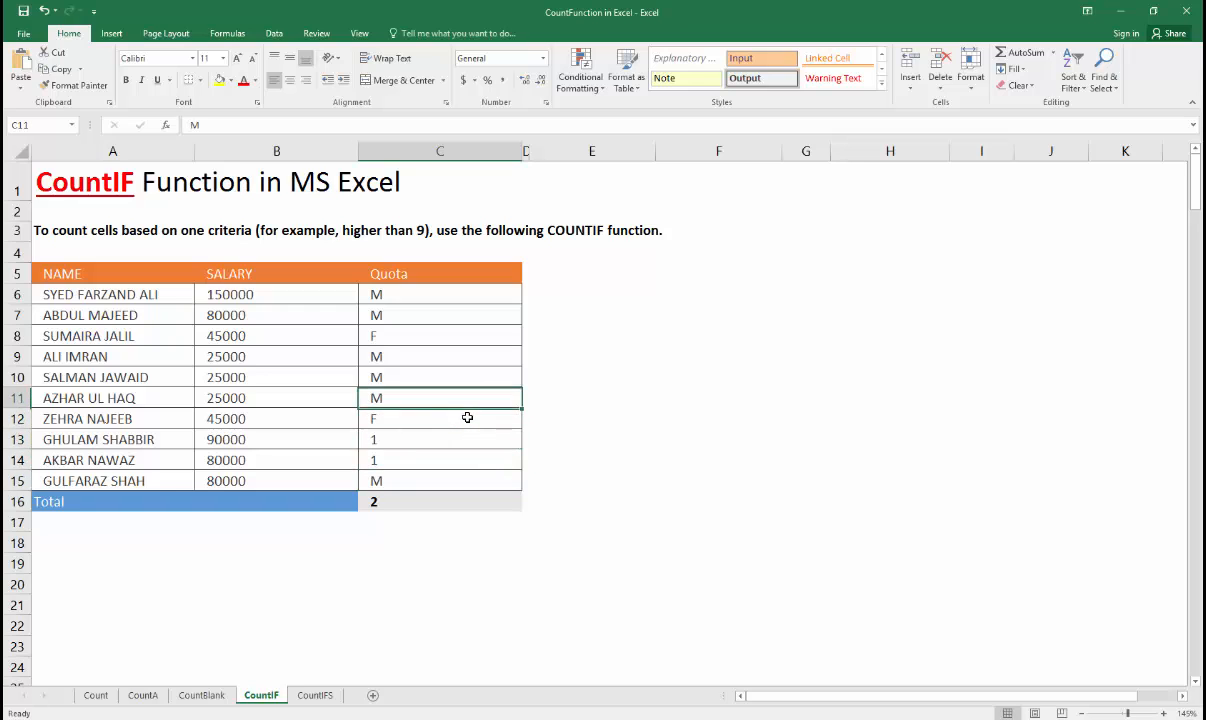
pyautogui.press('Up')
pyautogui.write('1')
pyautogui.press('Return')
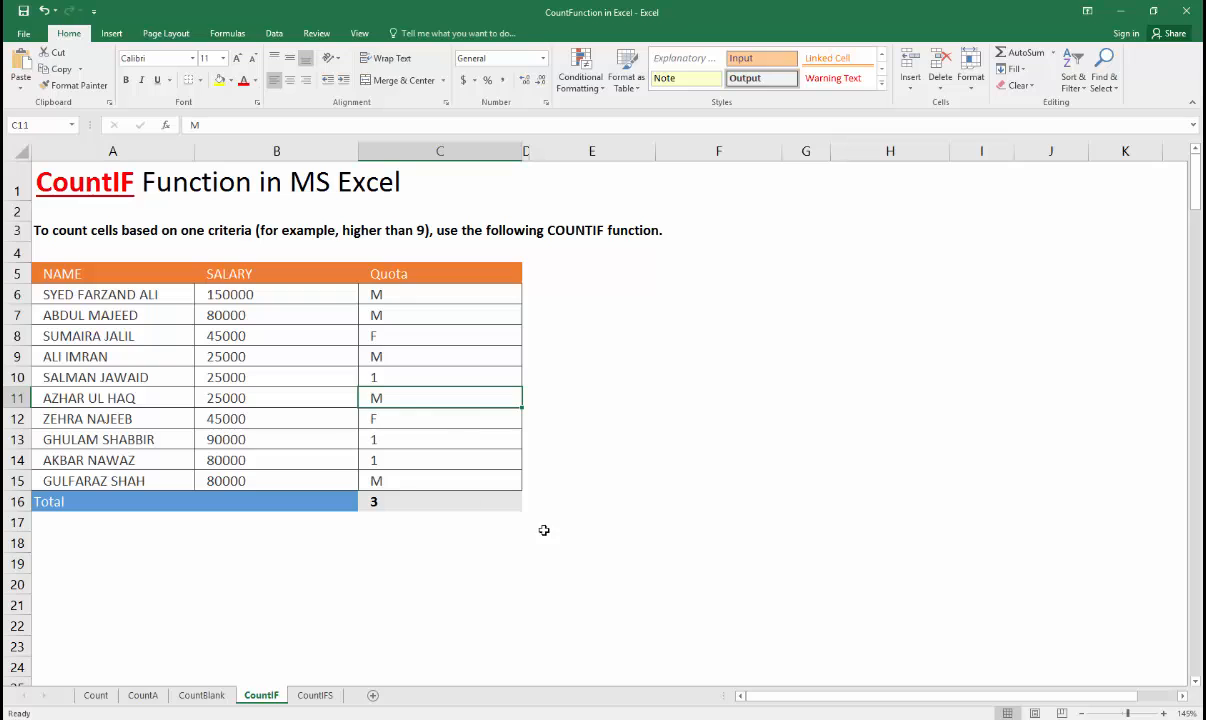
pyautogui.click(512, 499)
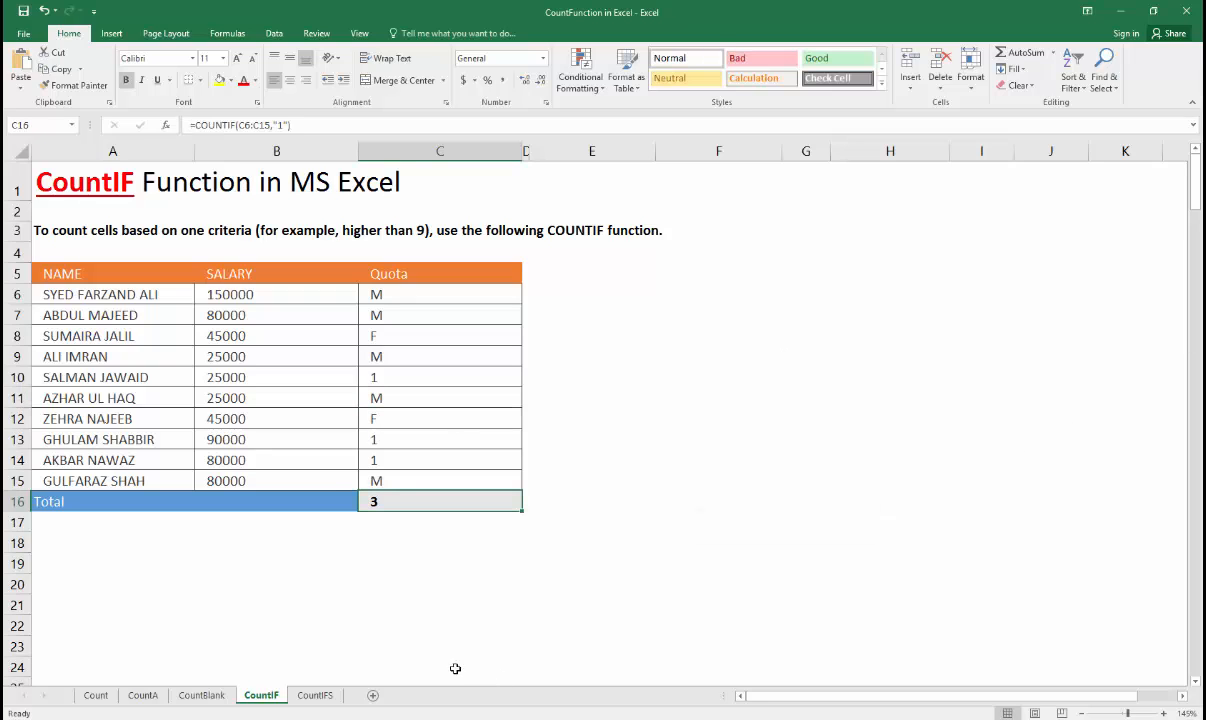
# Count the salaries equal to 25000 in B16 with the formula =COUNTIF(B6:B15,"25000")
pyautogui.click(251, 502)
pyautogui.write('=')
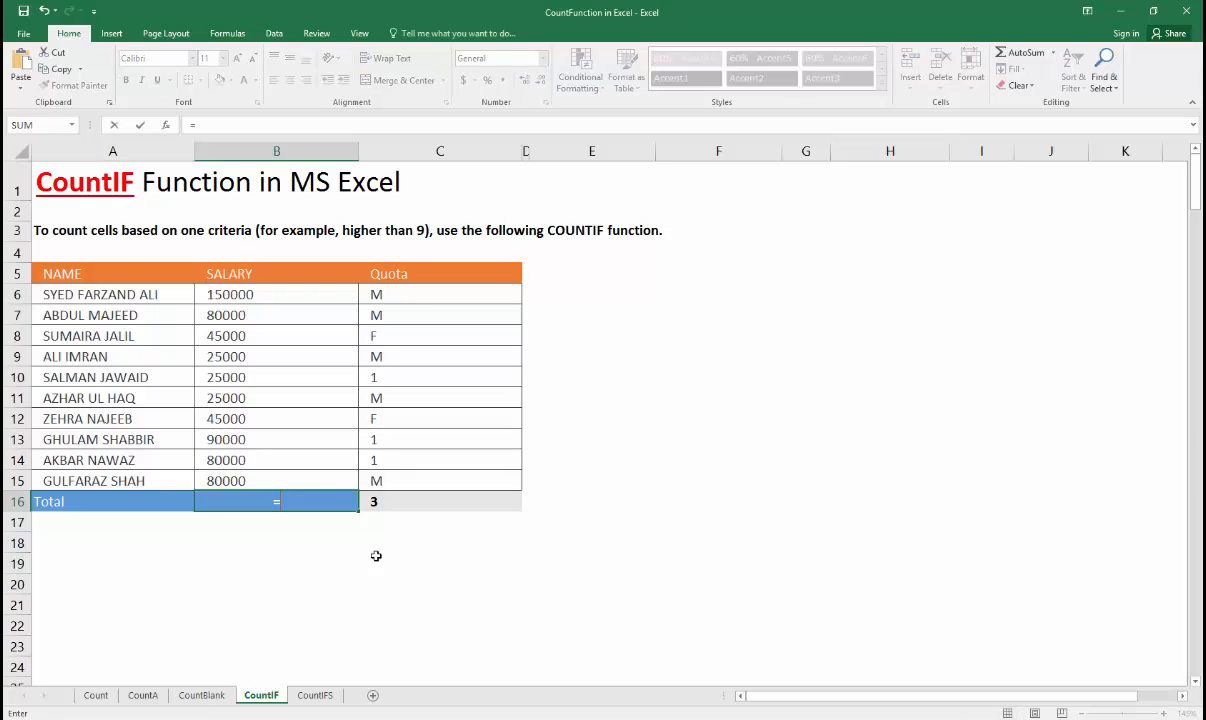
pyautogui.write('countif')
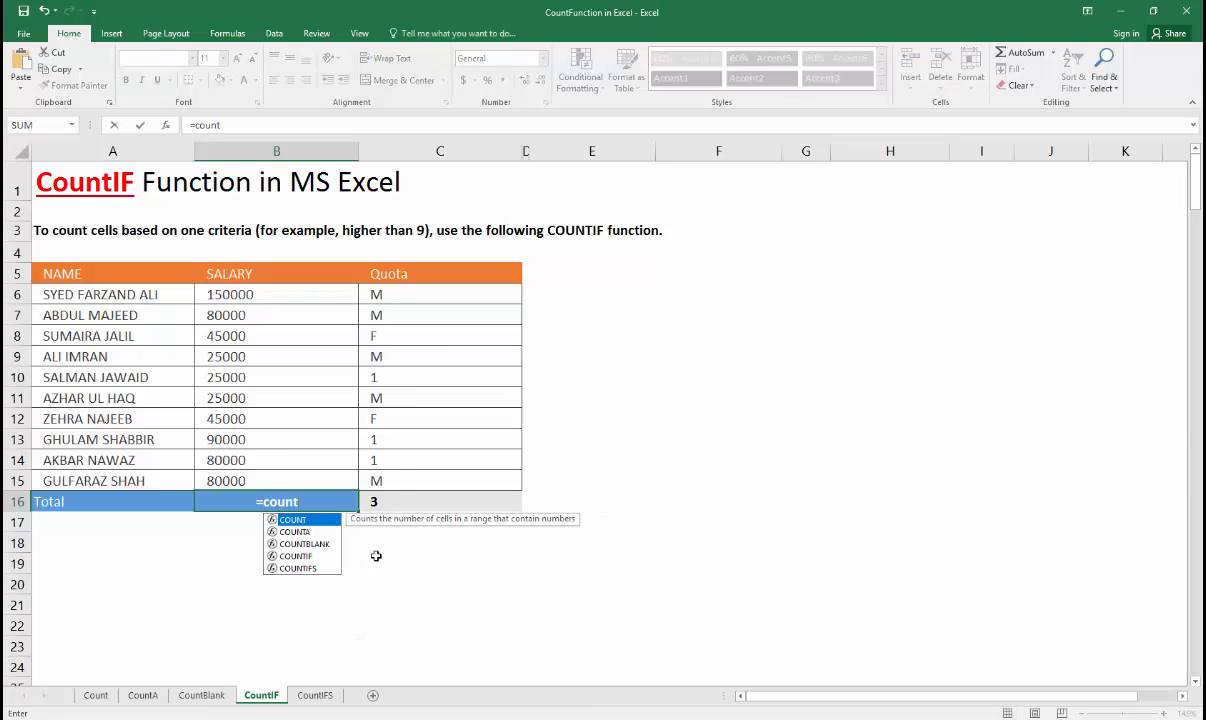
pyautogui.press('Tab')
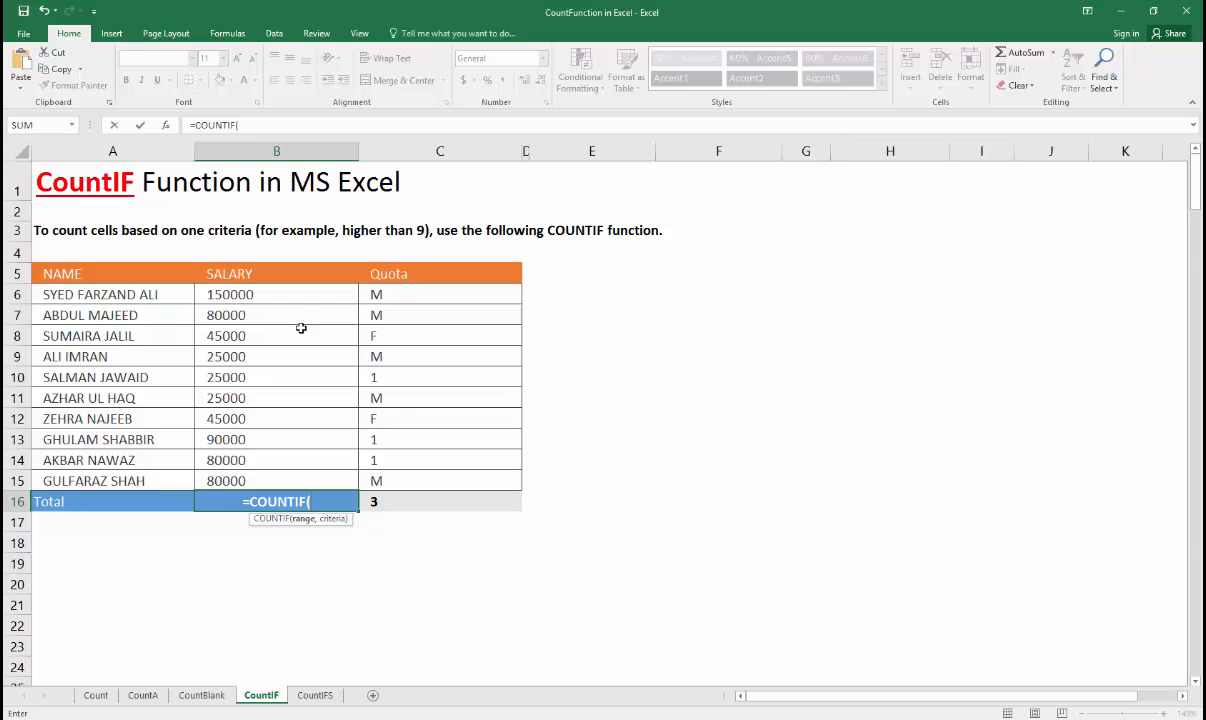
pyautogui.click(292, 294)
pyautogui.moveTo(292, 294); pyautogui.dragTo(277, 474)
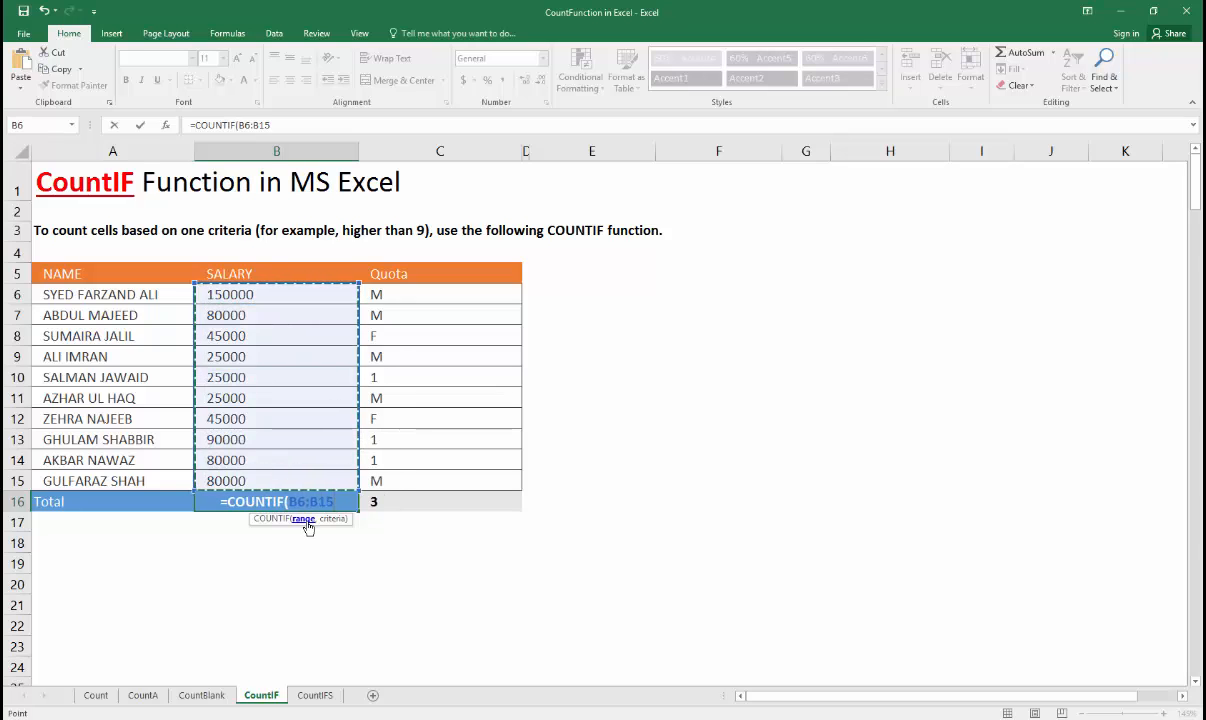
pyautogui.write(',')
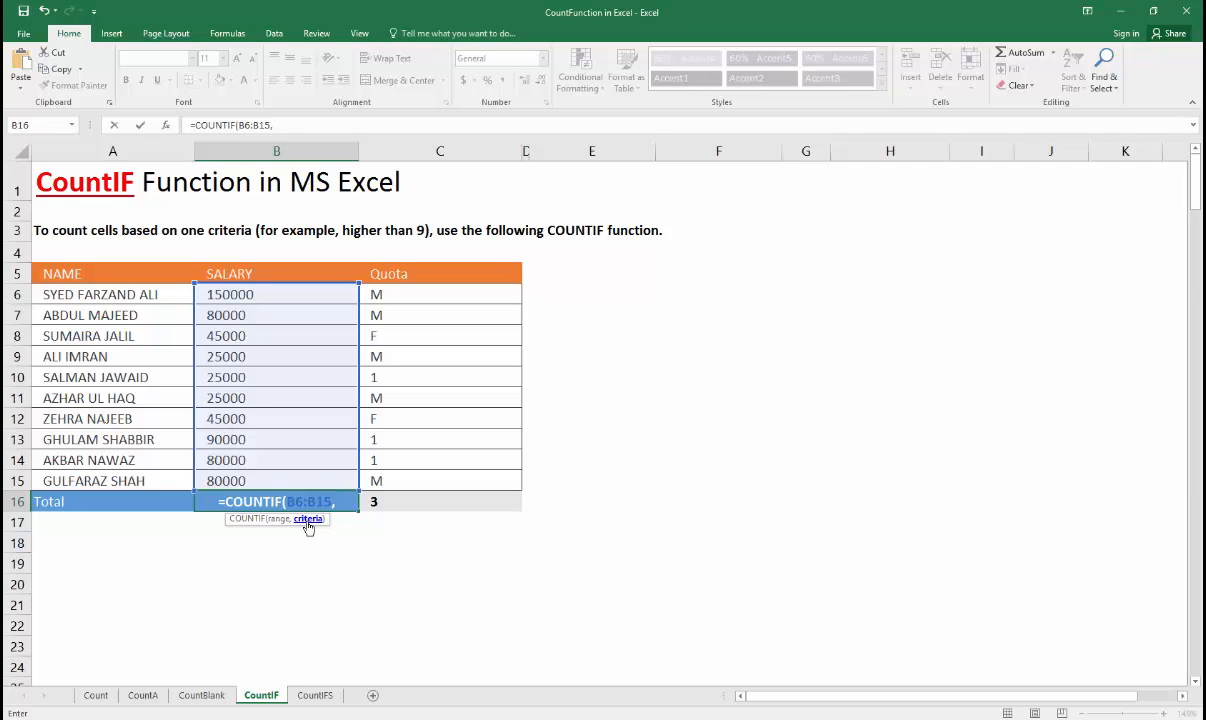
pyautogui.write('"')
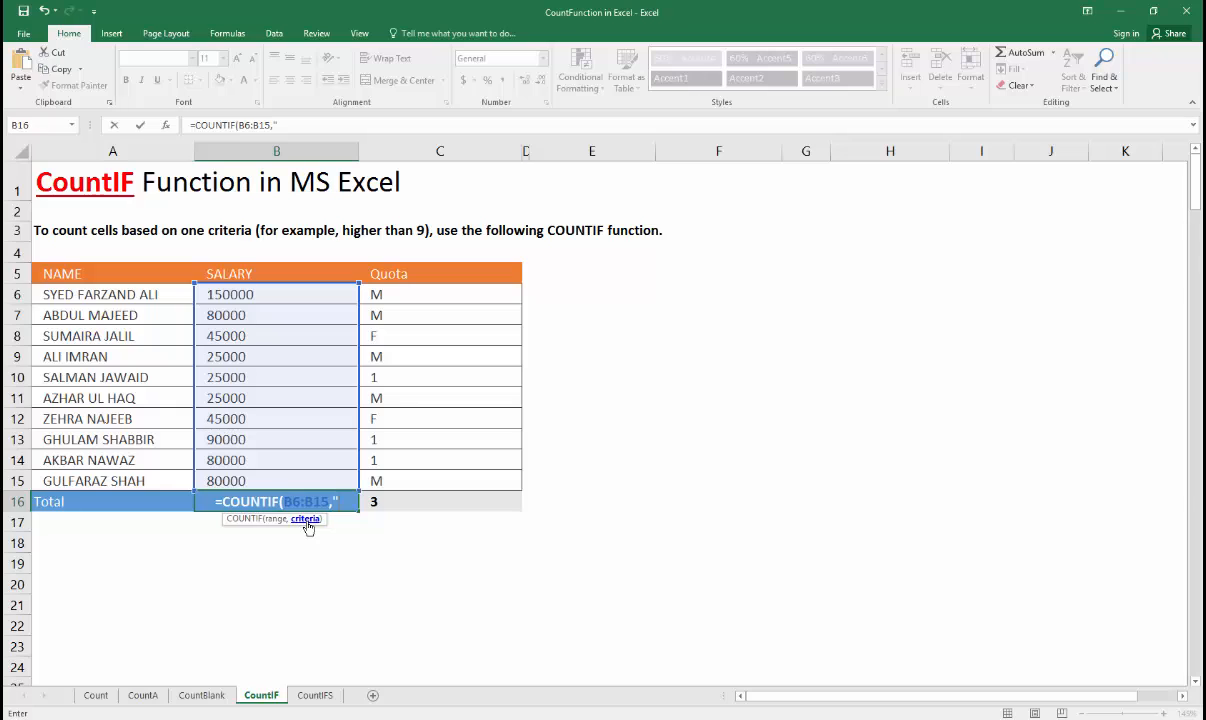
pyautogui.write('2500')
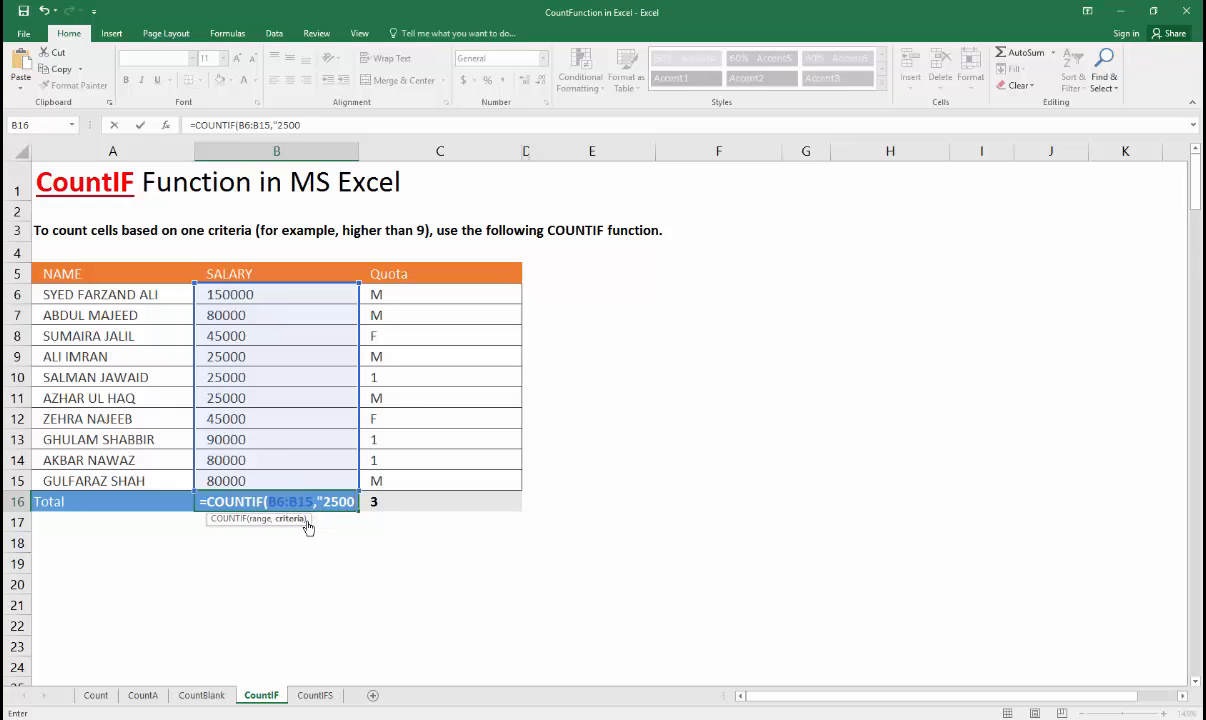
pyautogui.write('0")')
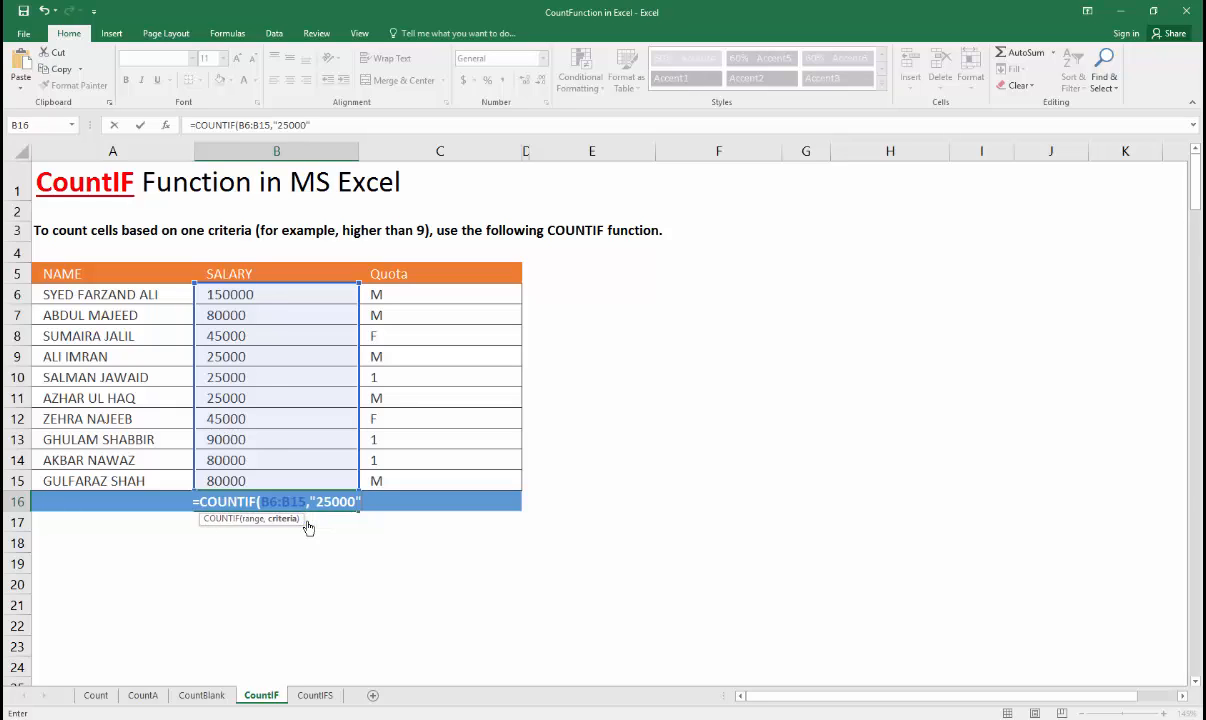
pyautogui.press('Return')
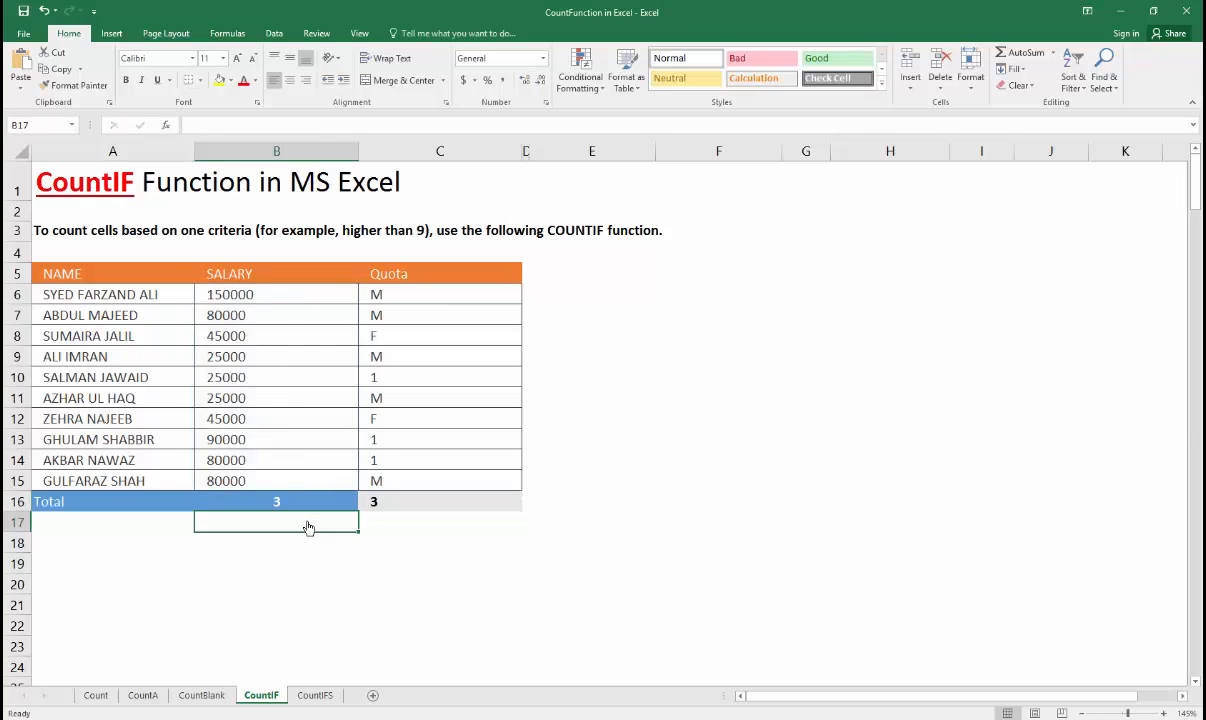
# Check the total against salary cells B9:B11, set B12 to 25000, and review the B16 formula
pyautogui.click(245, 358)
pyautogui.moveTo(247, 383); pyautogui.dragTo(250, 400)
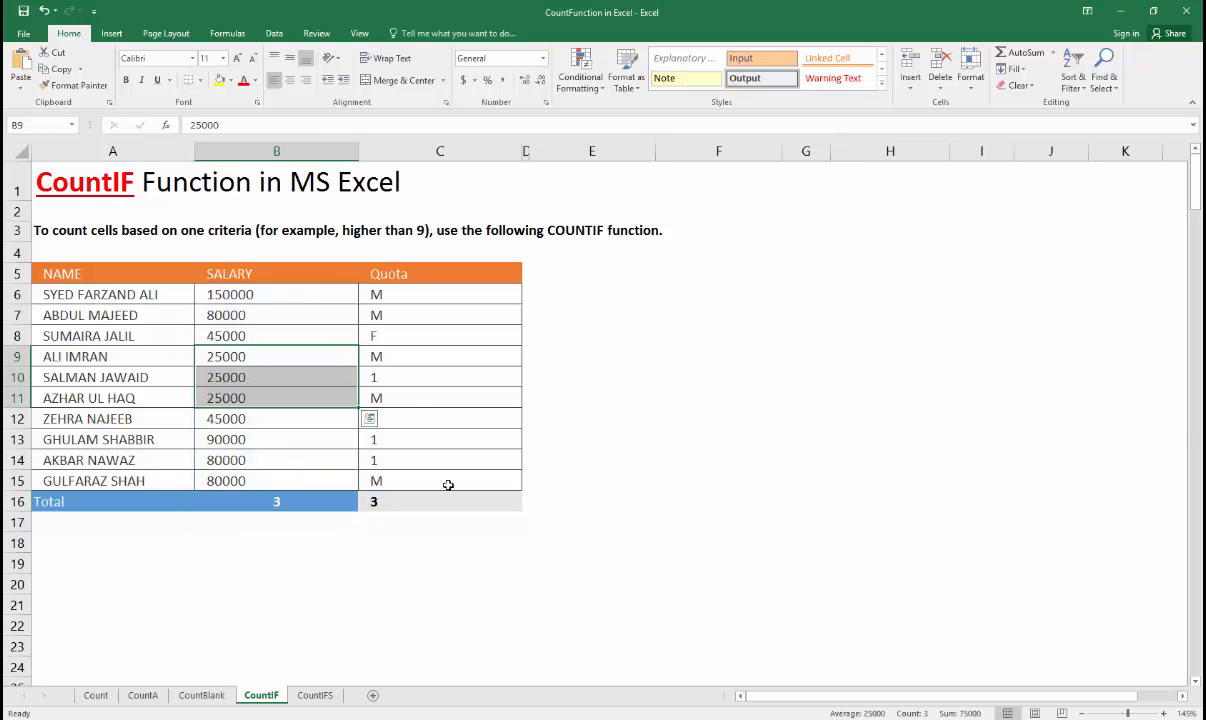
pyautogui.click(252, 420)
pyautogui.write('25000')
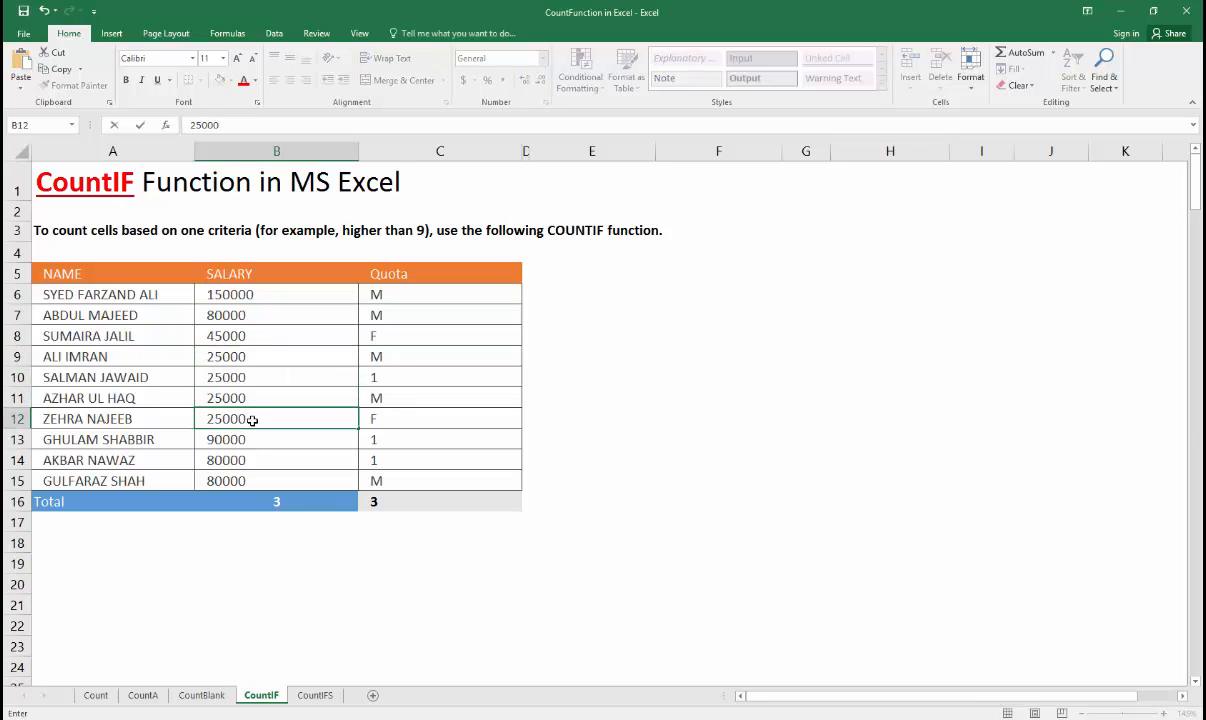
pyautogui.press('Return')
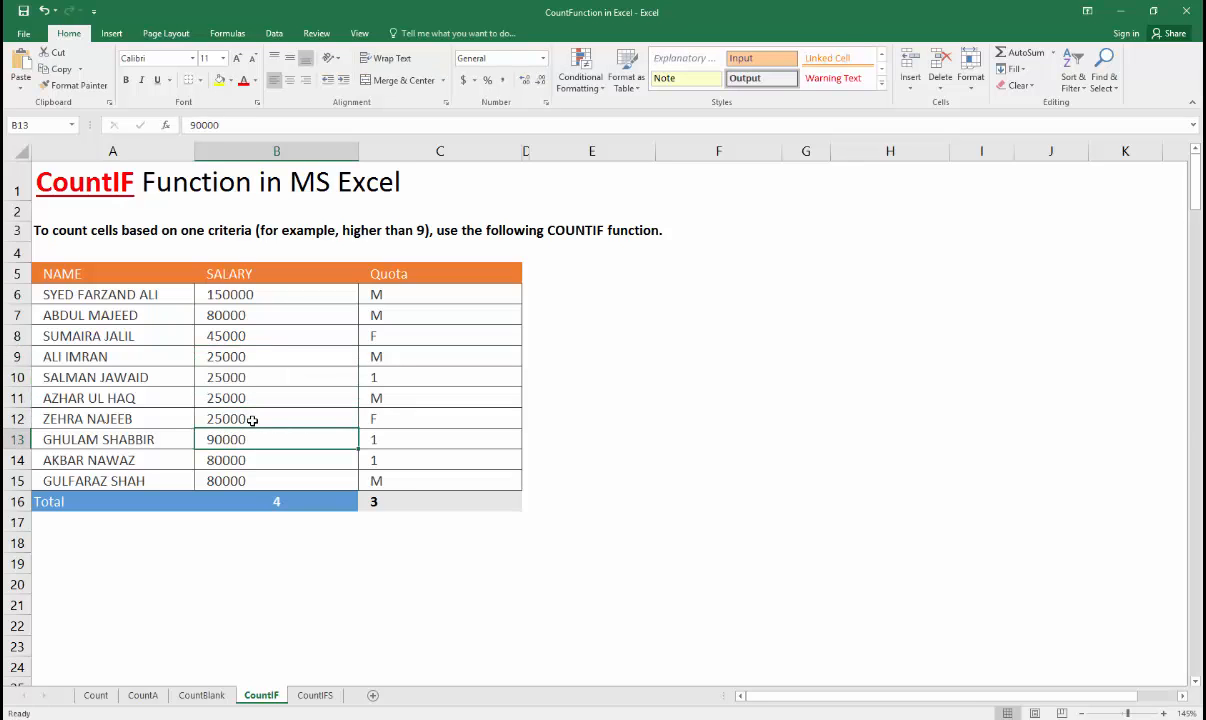
pyautogui.click(272, 500)
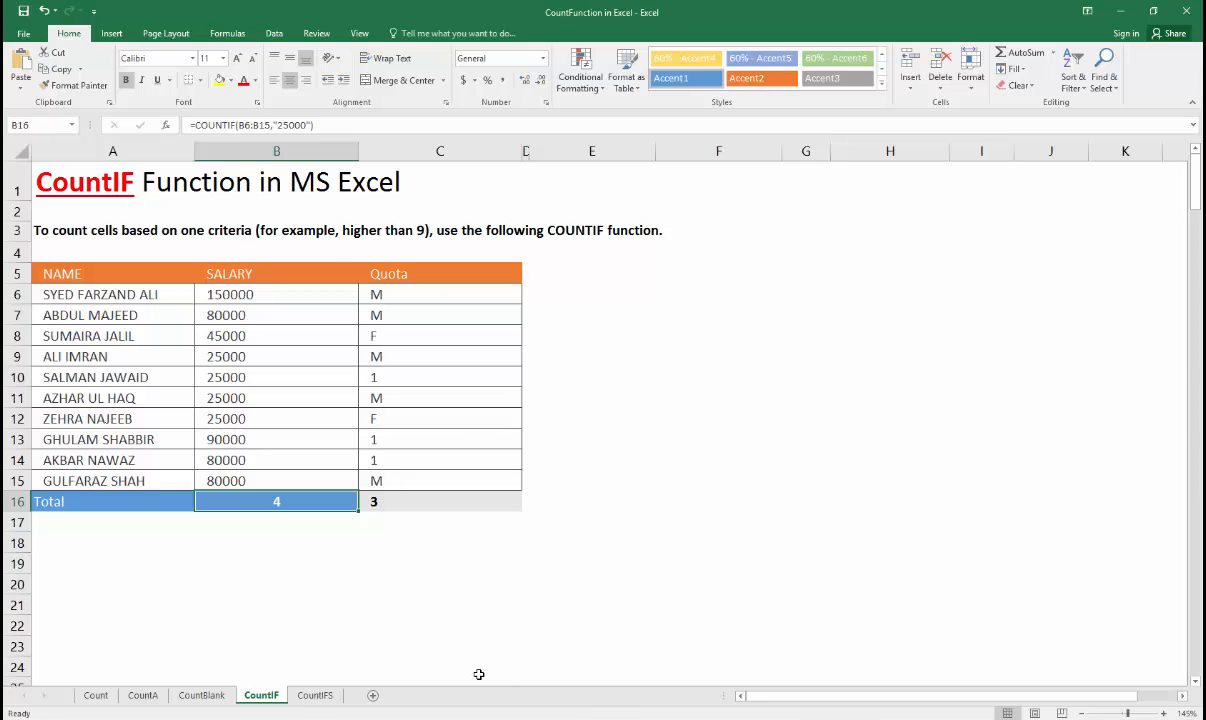
# Open the CountIFS sheet and unhide the MODEL column E, comparing its entries with the PRODUCT column
pyautogui.click(316, 697)
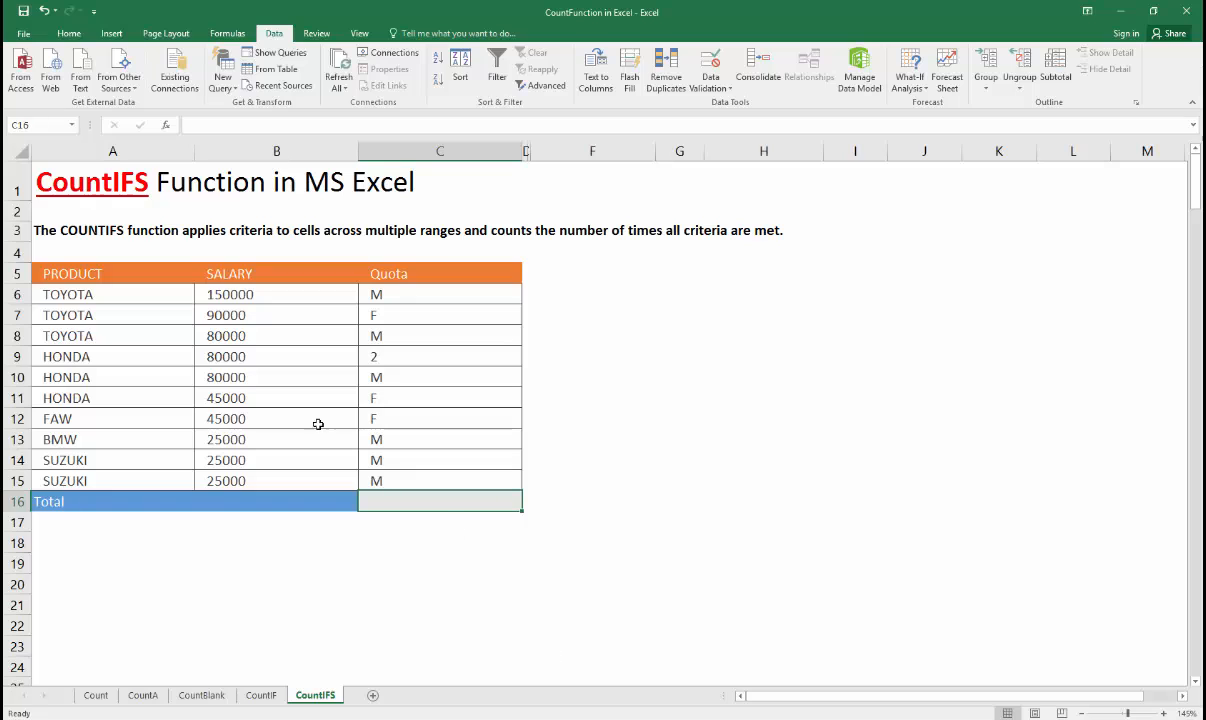
pyautogui.moveTo(131, 277); pyautogui.dragTo(126, 481)
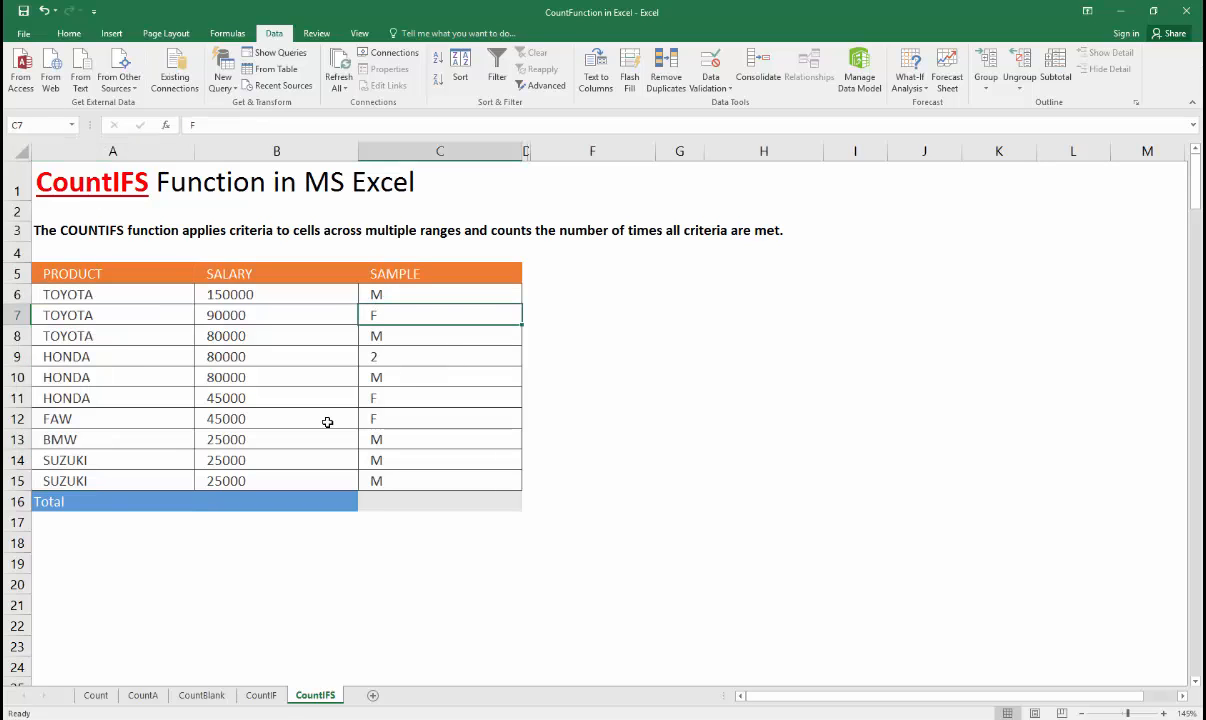
pyautogui.click(534, 157)
pyautogui.rightClick(534, 157)
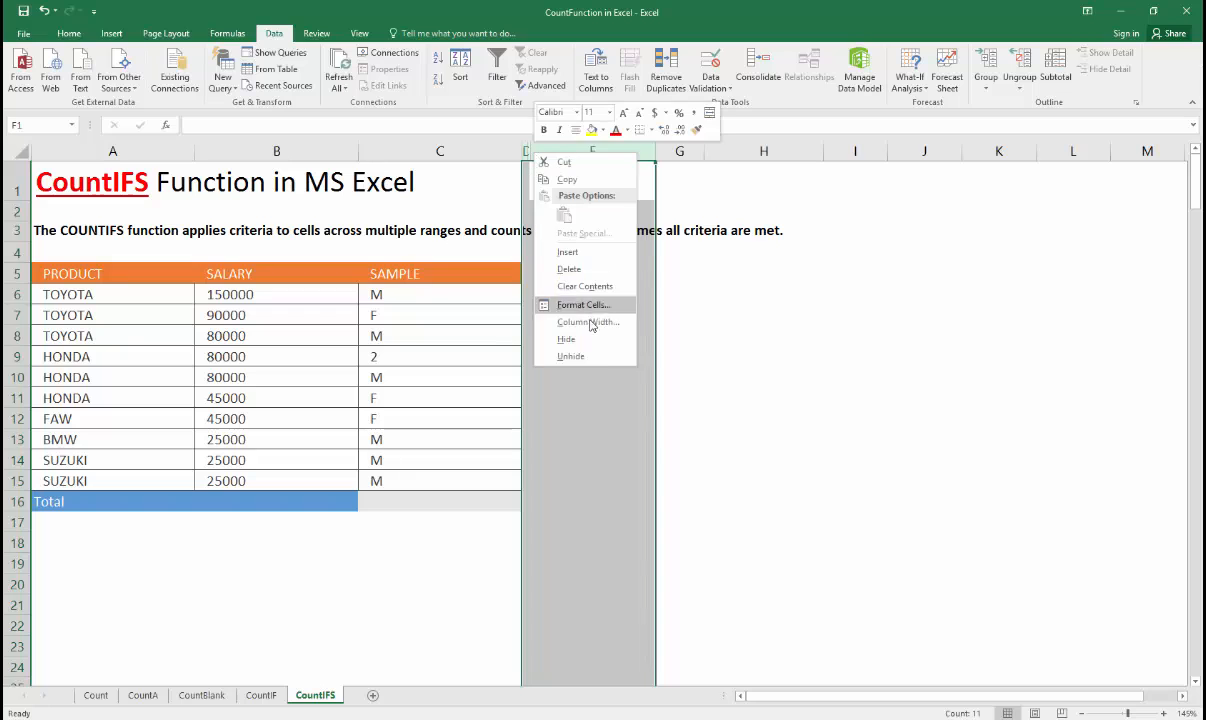
pyautogui.click(585, 338)
pyautogui.click(652, 414)
pyautogui.click(659, 409)
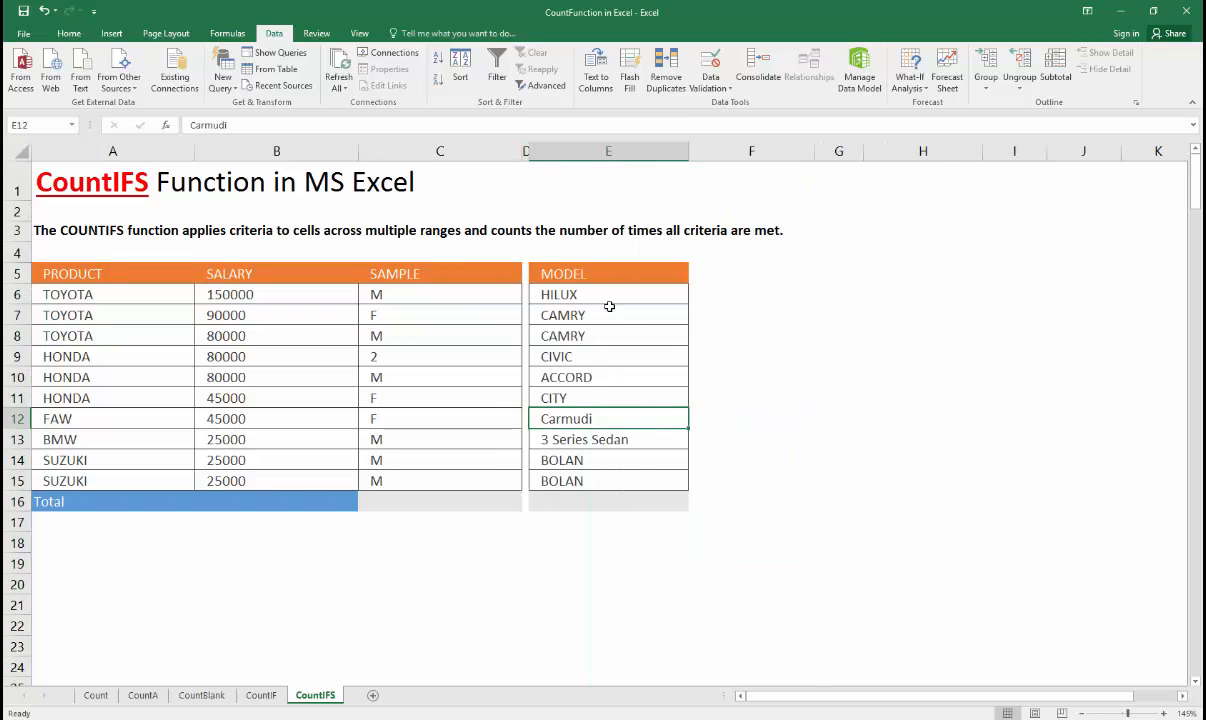
pyautogui.click(89, 312)
pyautogui.click(576, 295)
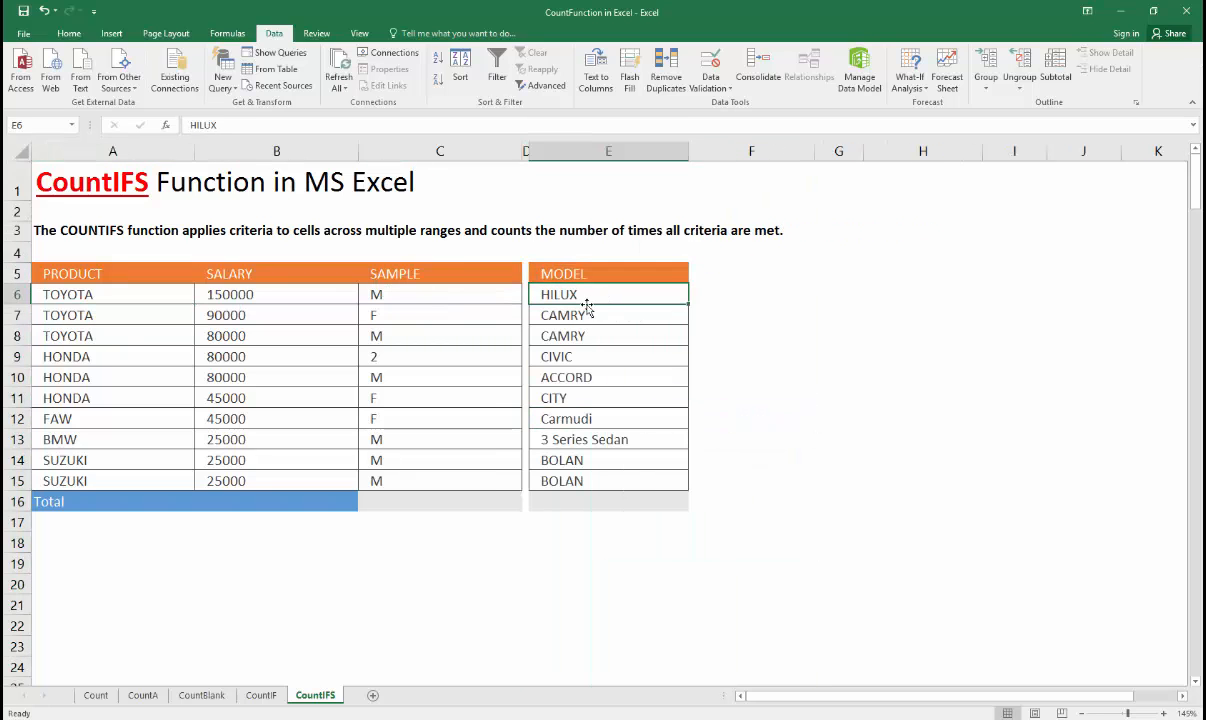
# Start a COUNTIFS formula in the Total cell E16 with the range A6:A15 and the criterion "TOYOTA"
pyautogui.click(603, 499)
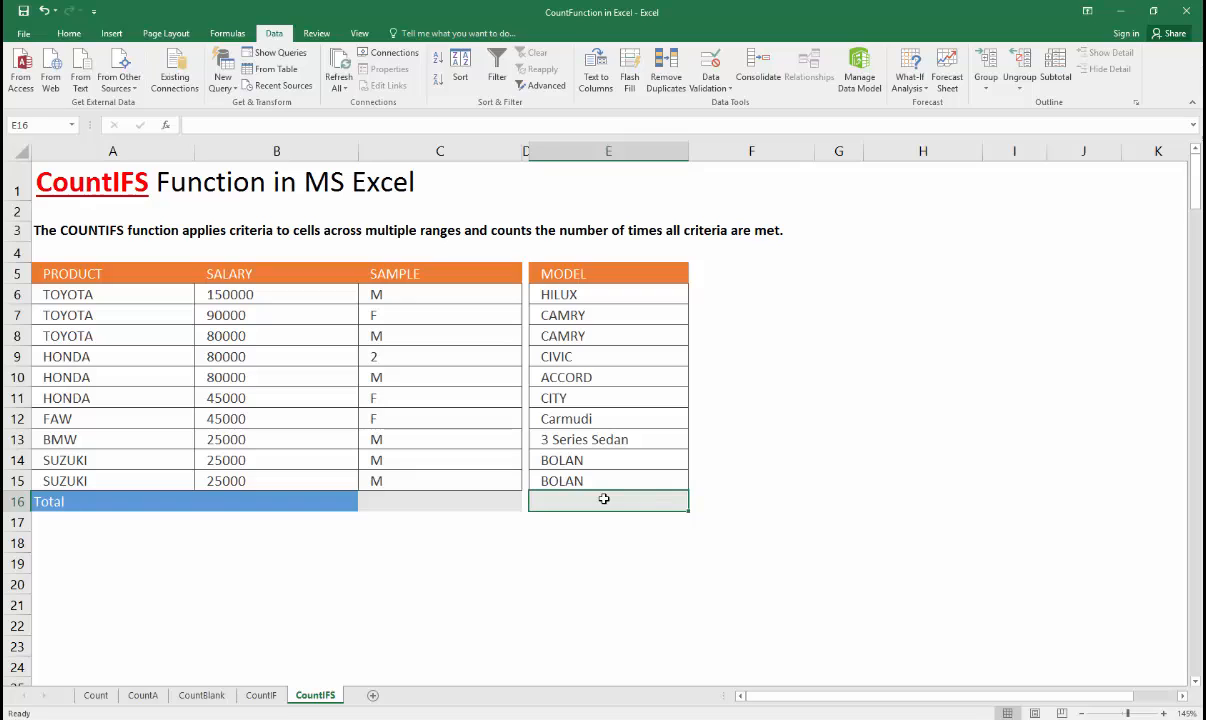
pyautogui.write('=COU')
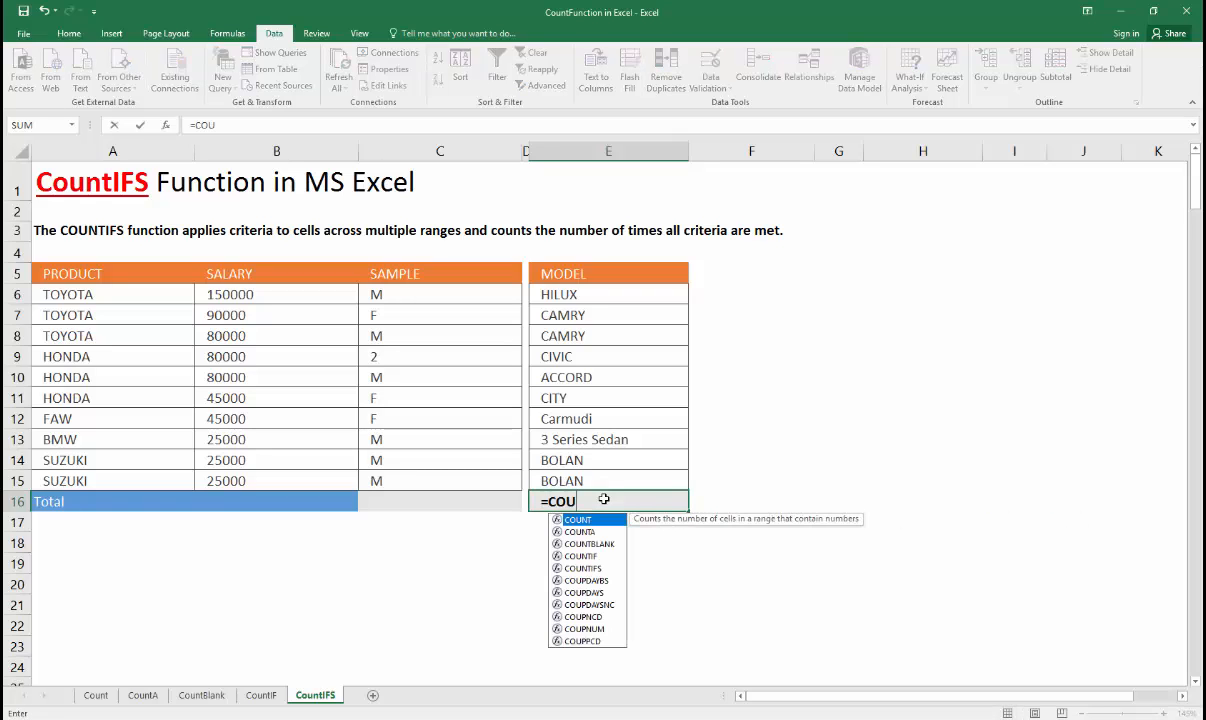
pyautogui.write('NTIFS(')
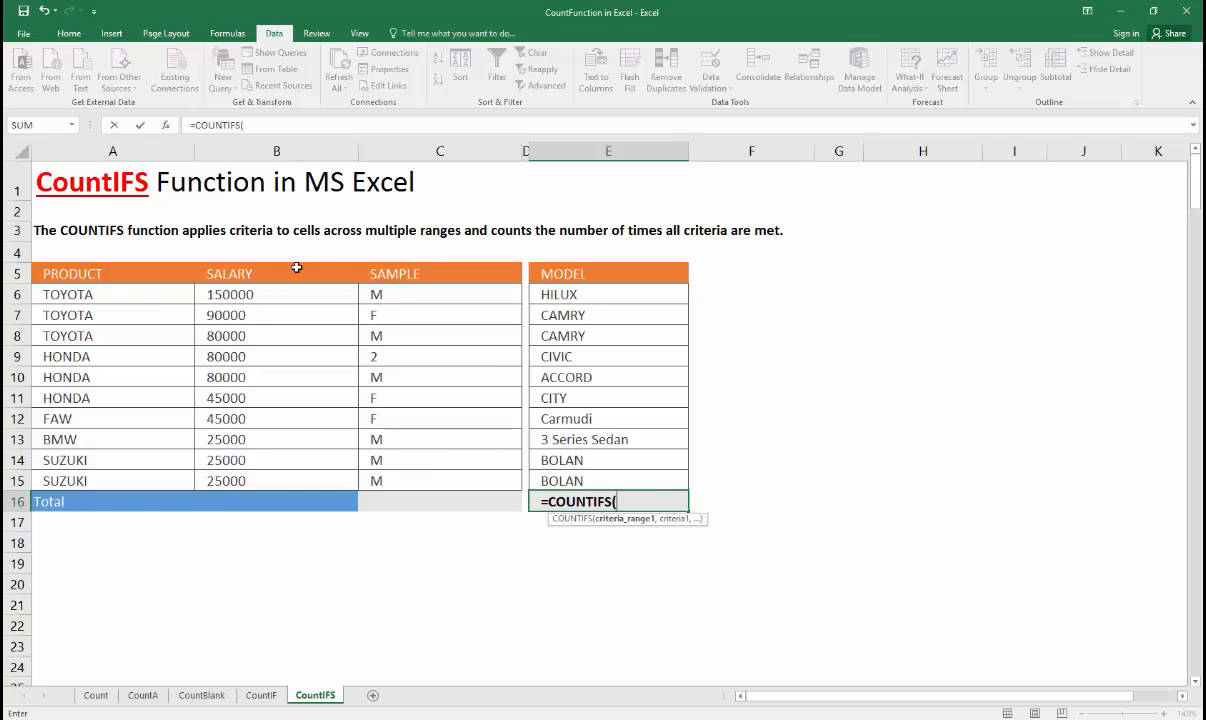
pyautogui.moveTo(131, 294); pyautogui.dragTo(113, 471)
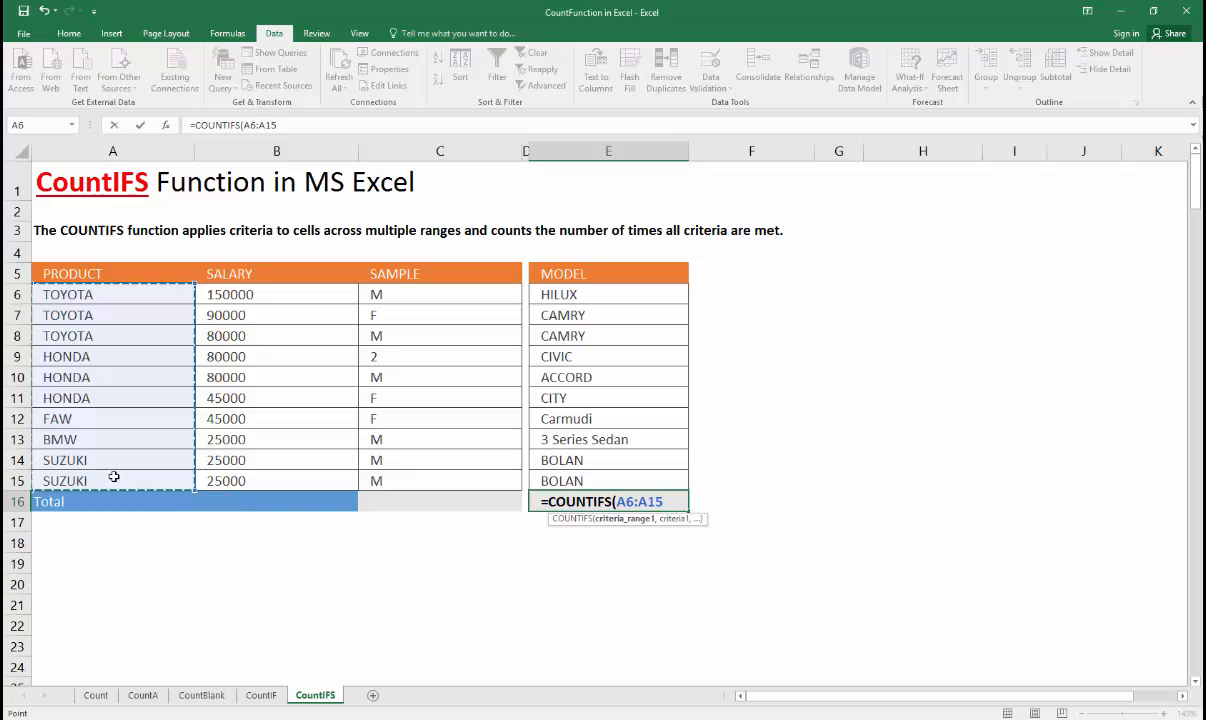
pyautogui.write(',')
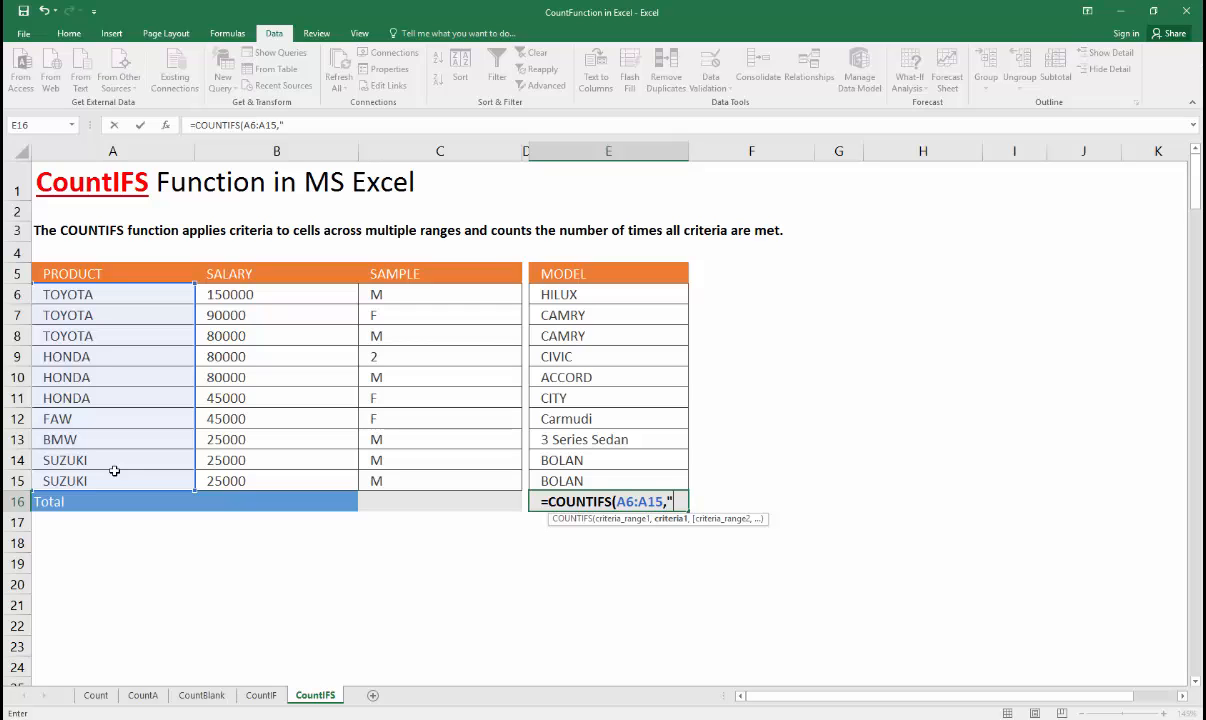
pyautogui.write('"TOYOTA')
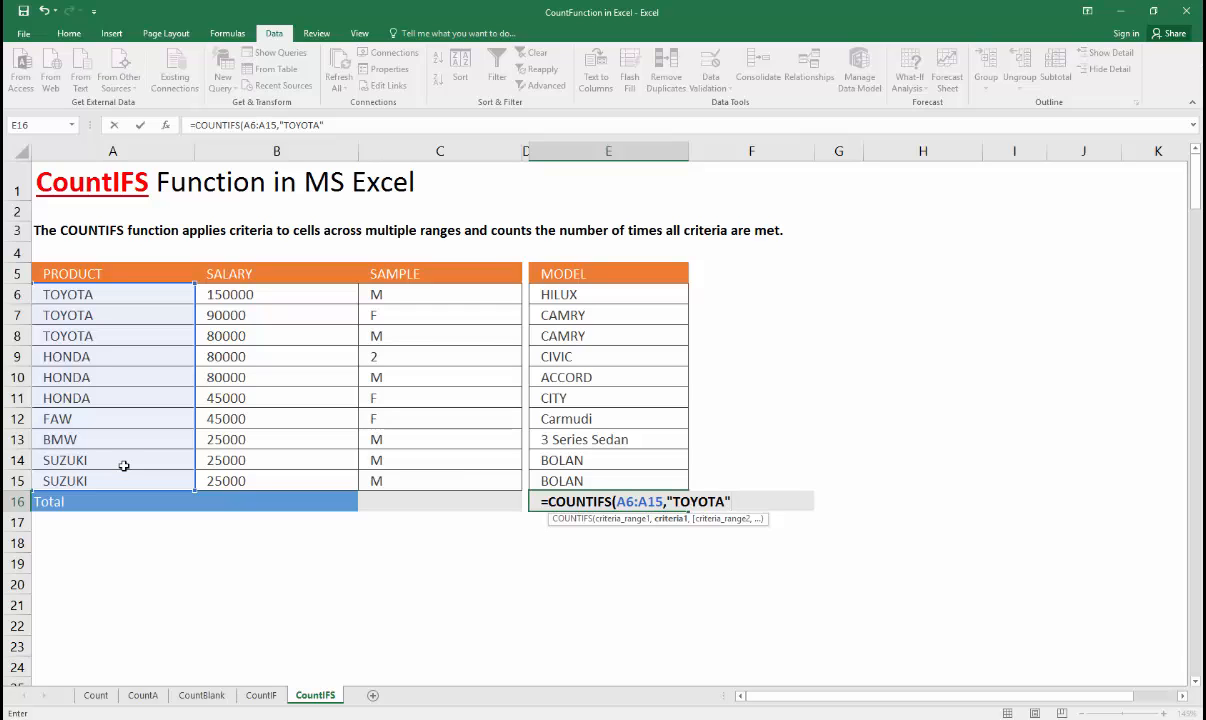
# Complete the E16 formula with the second range E6:E15 and criterion "CAMRY", and check it against cells E7:E8
pyautogui.write('",')
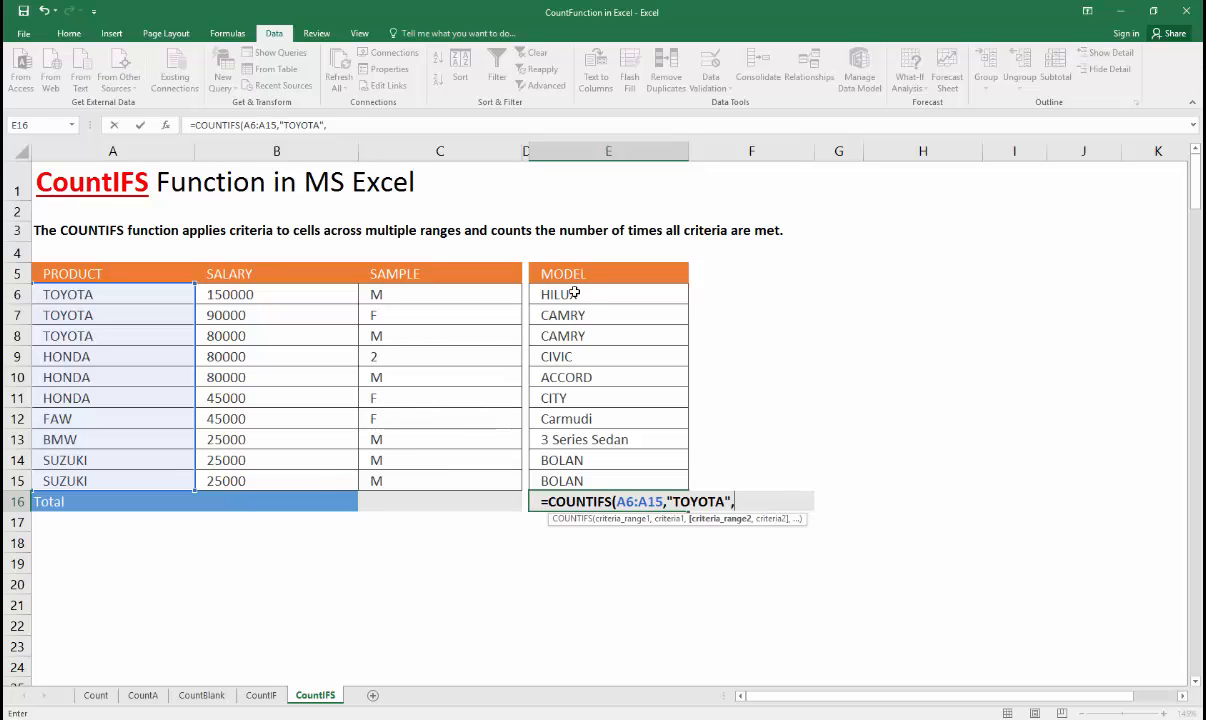
pyautogui.moveTo(575, 293); pyautogui.dragTo(560, 480)
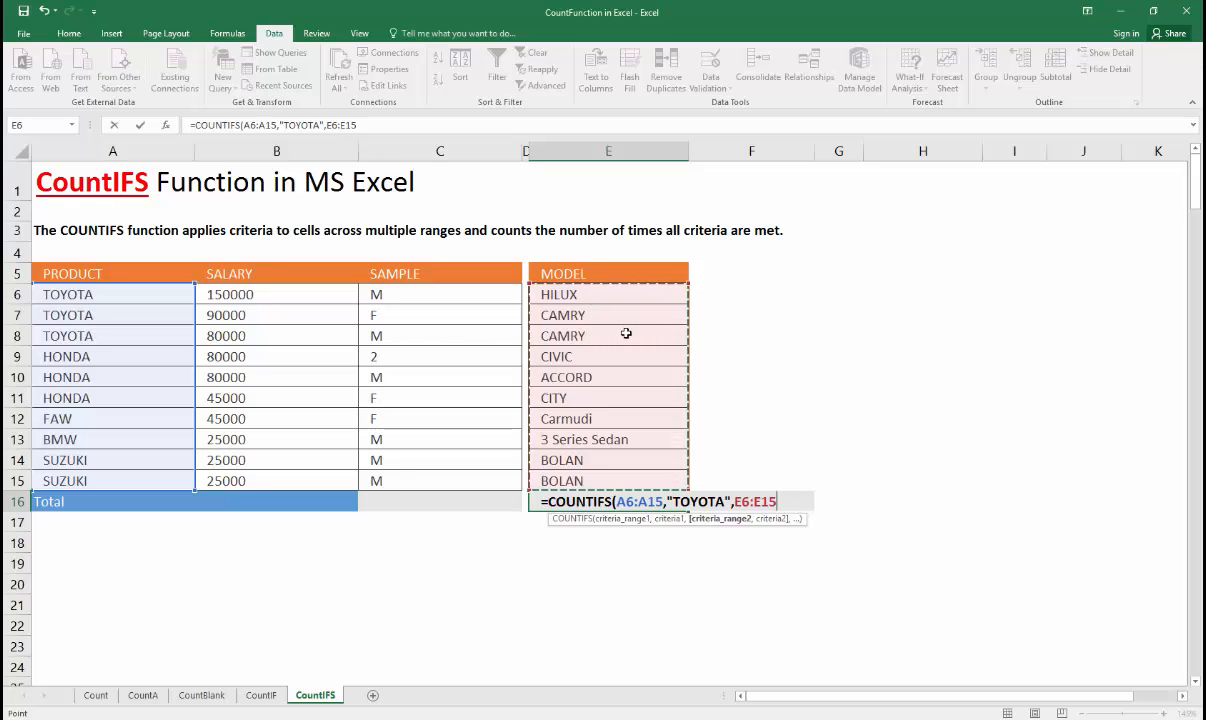
pyautogui.write(',')
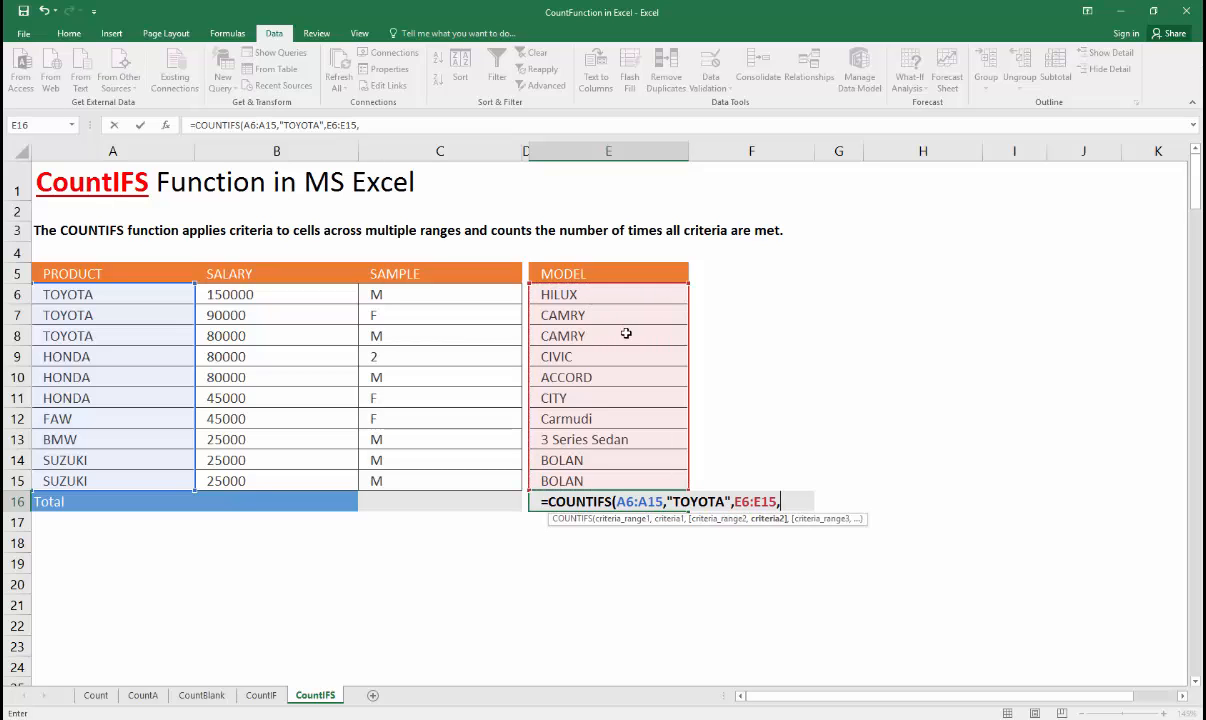
pyautogui.write('"CAMRY')
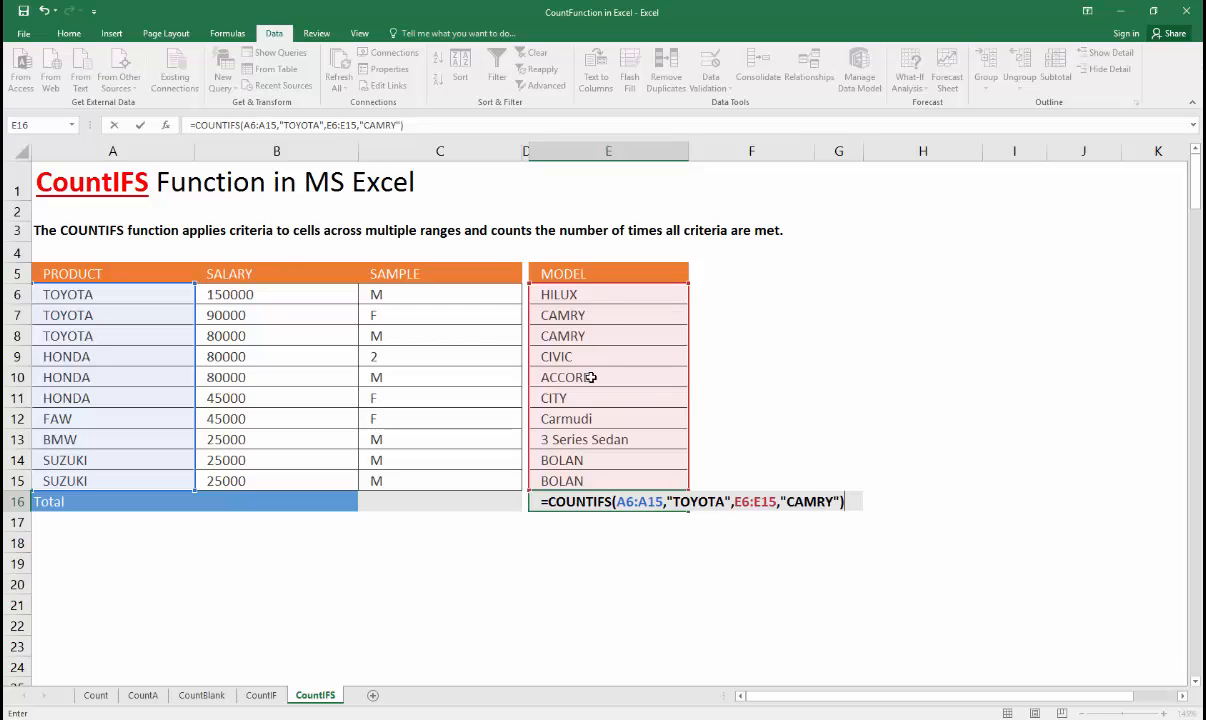
pyautogui.press('Return')
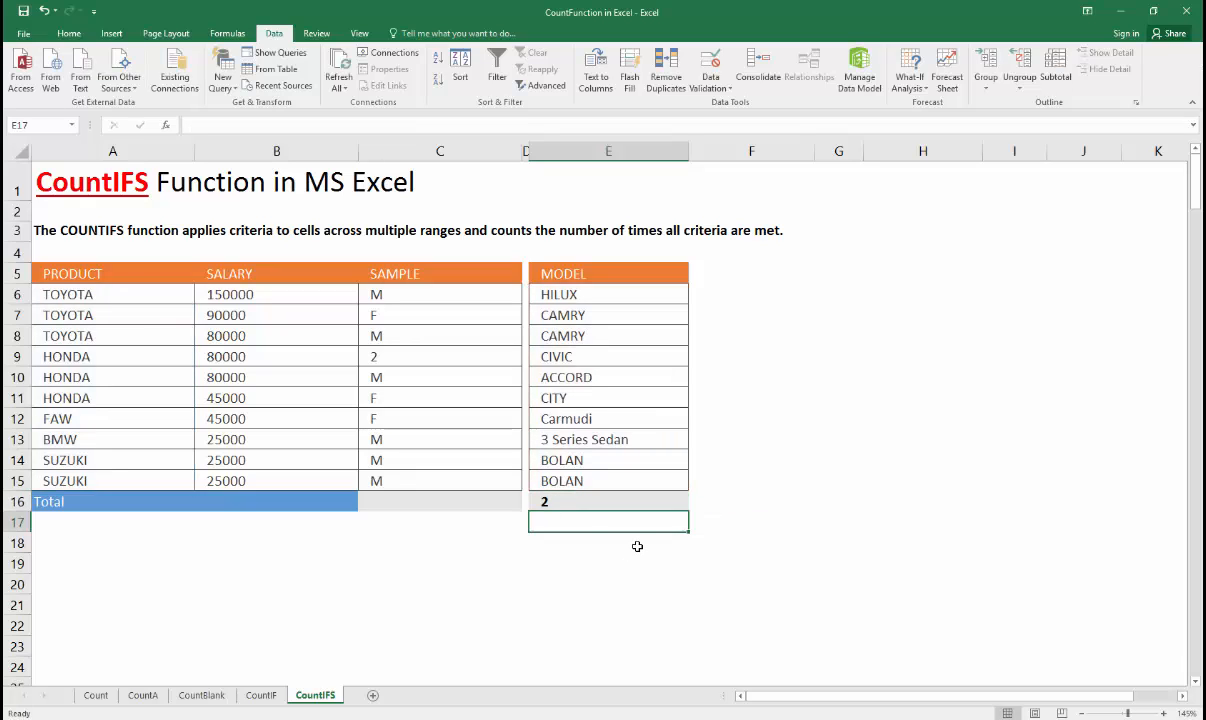
pyautogui.moveTo(546, 313); pyautogui.dragTo(551, 336)
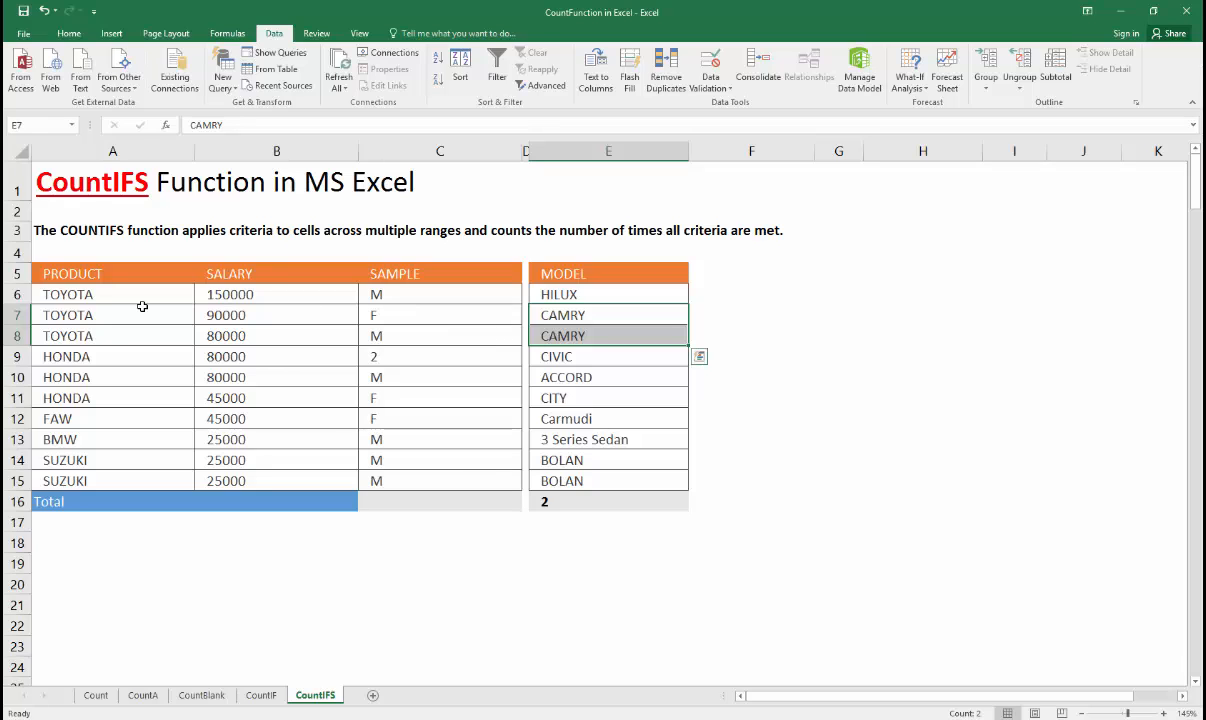
pyautogui.click(540, 500)
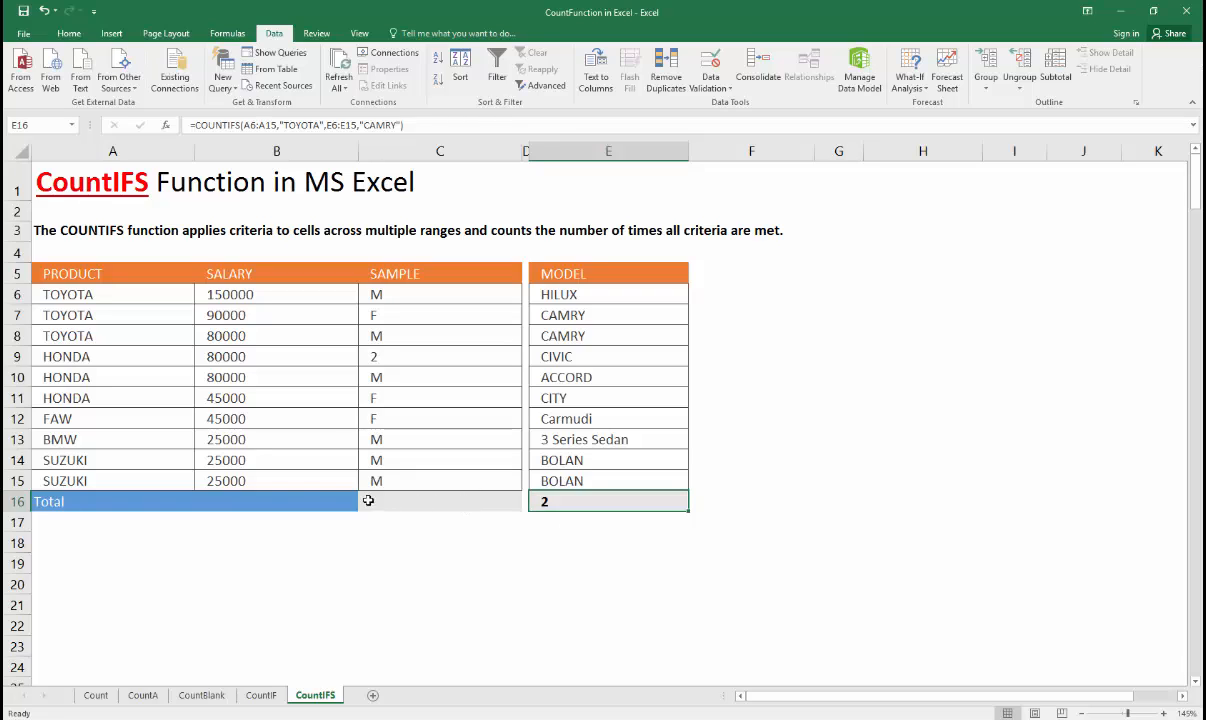
# Enter the criteria TOYOTA in B16 and CAMRY in C16 of the Total row
pyautogui.click(261, 499)
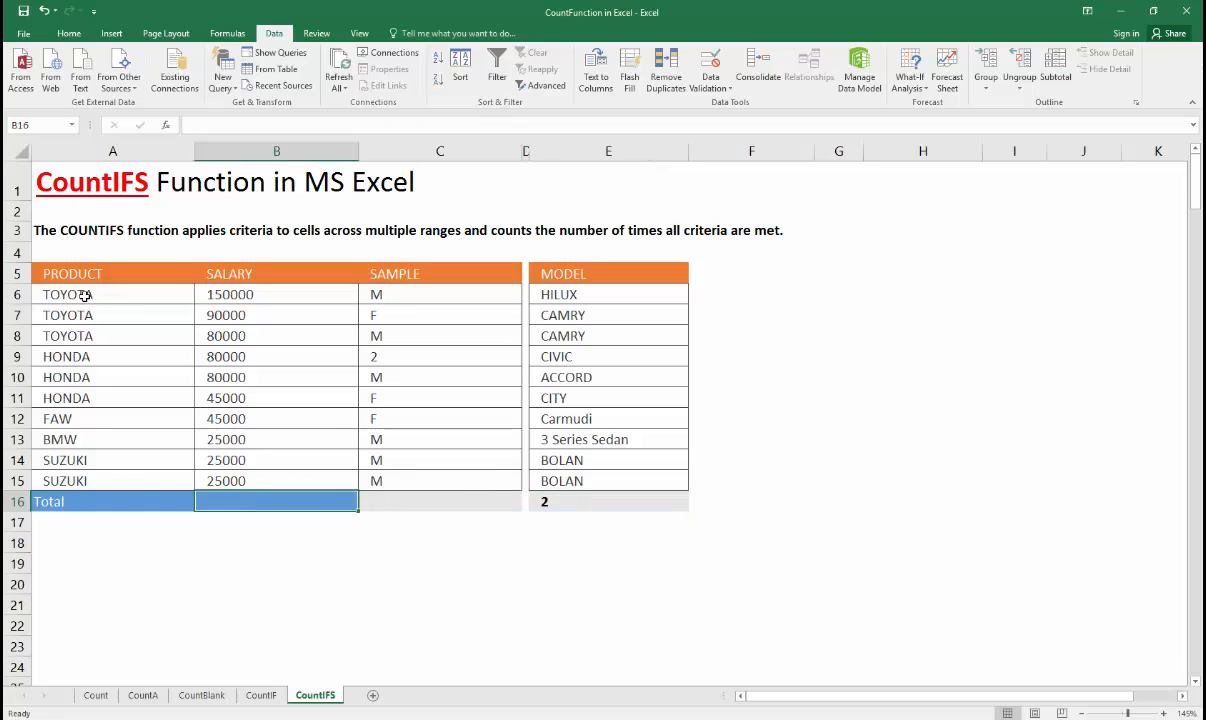
pyautogui.write('TOYOTA')
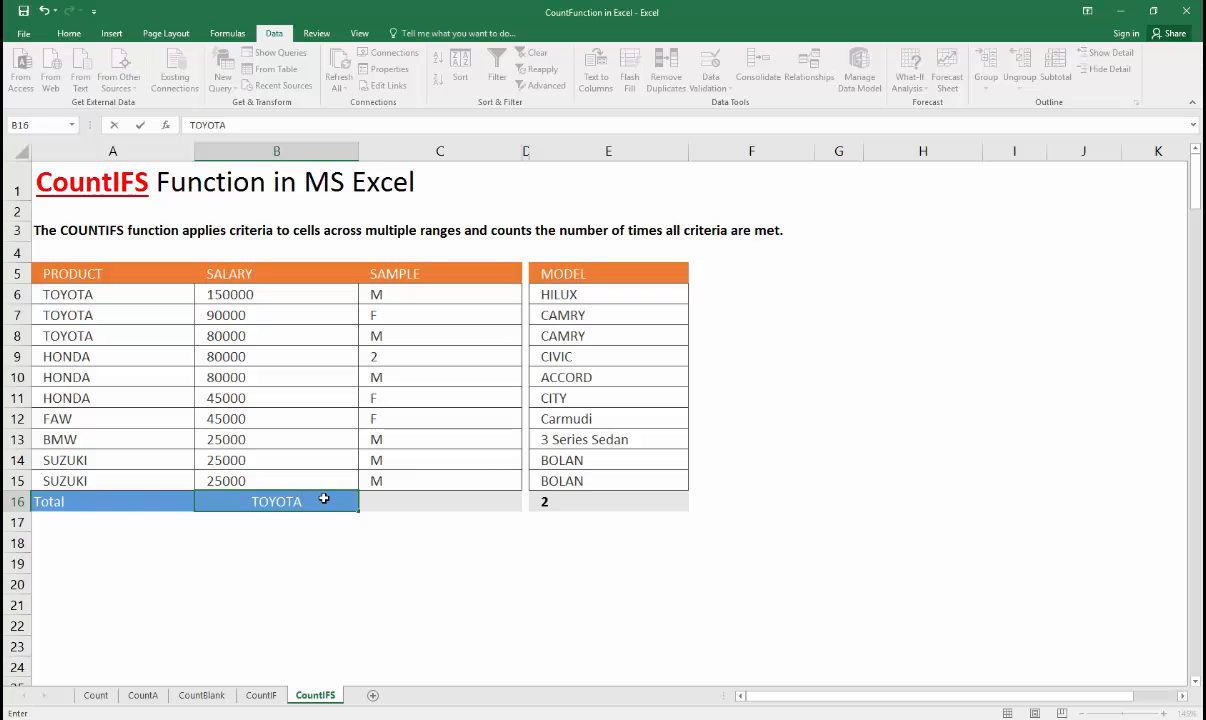
pyautogui.press('Tab')
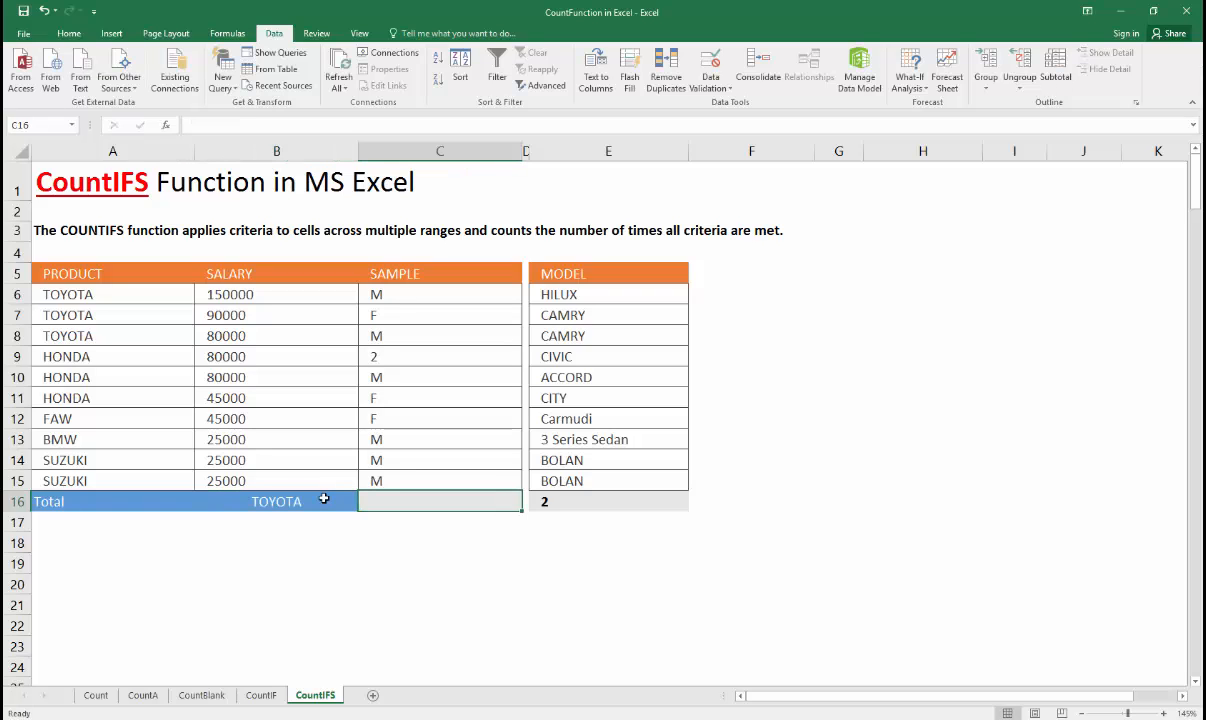
pyautogui.write('CAMRY')
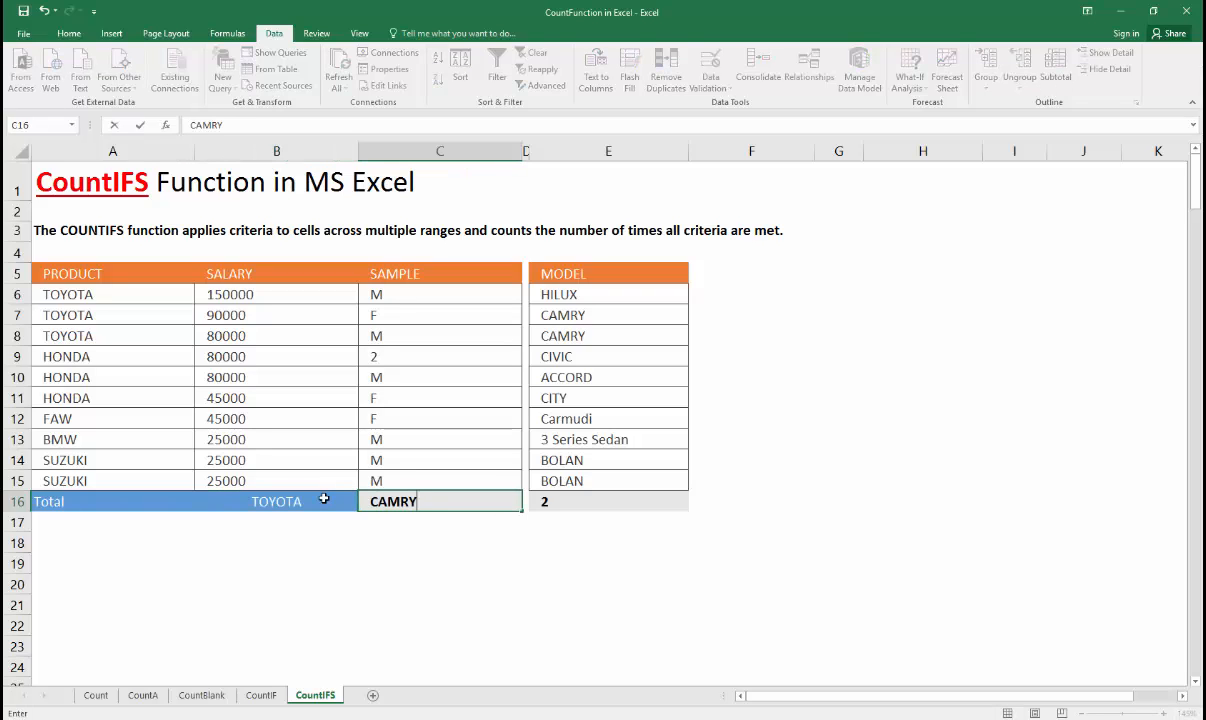
pyautogui.press('Tab')
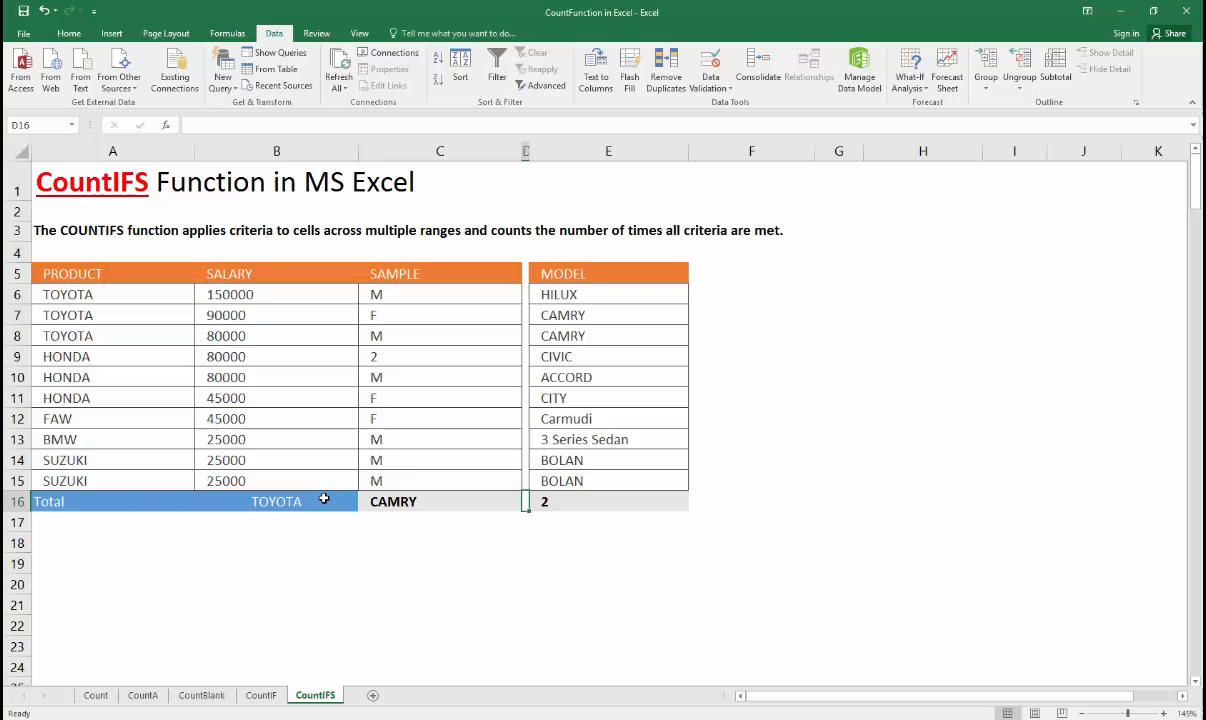
# Replace the "TOYOTA" and "CAMRY" criteria in the E16 COUNTIFS formula with references to cells B16 and C16
pyautogui.doubleClick(605, 506)
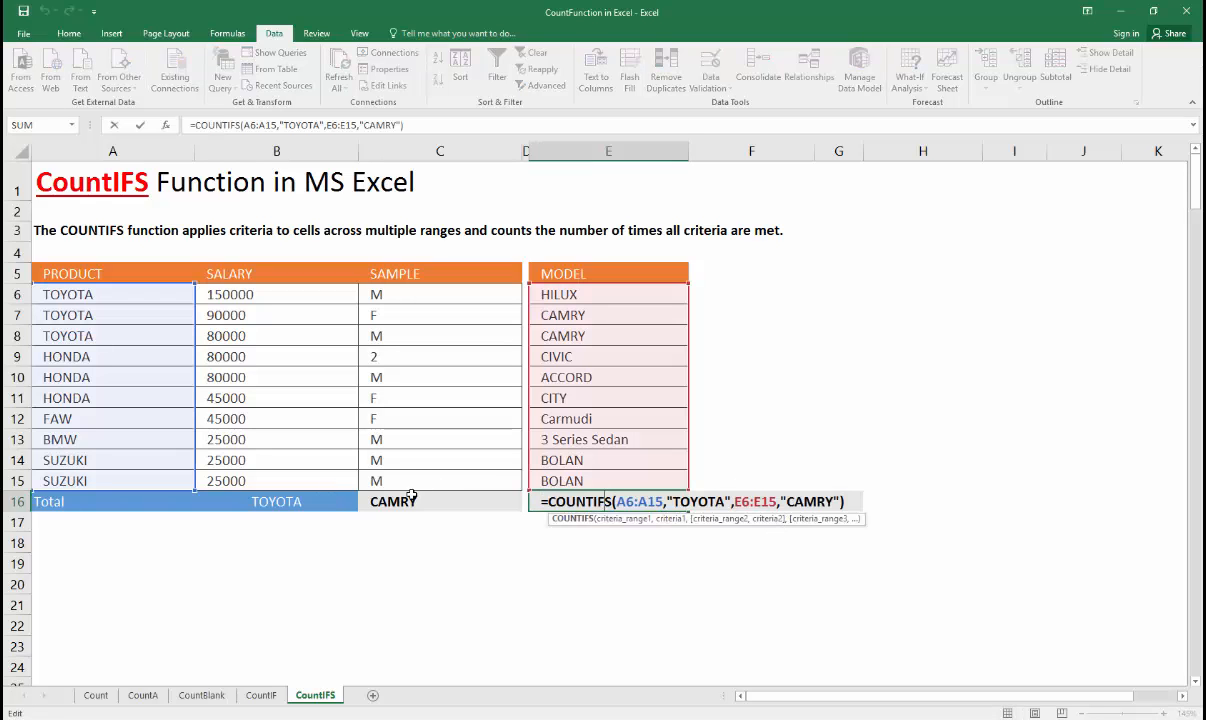
pyautogui.doubleClick(699, 502)
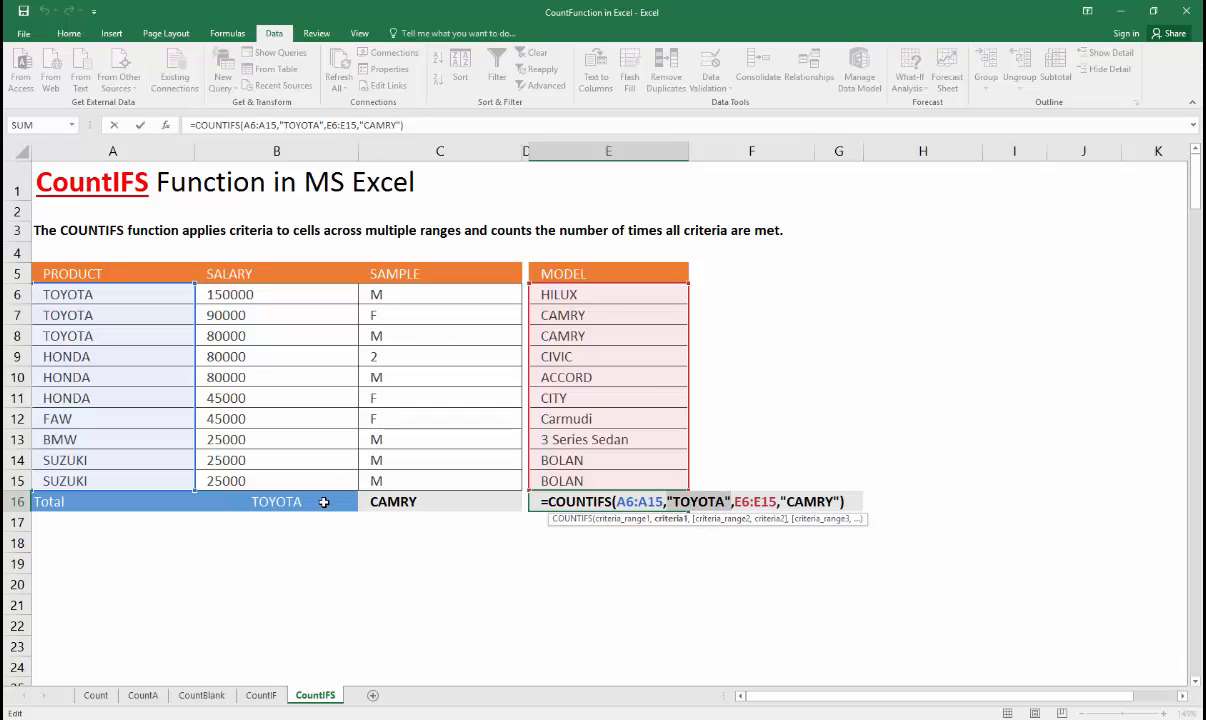
pyautogui.click(292, 502)
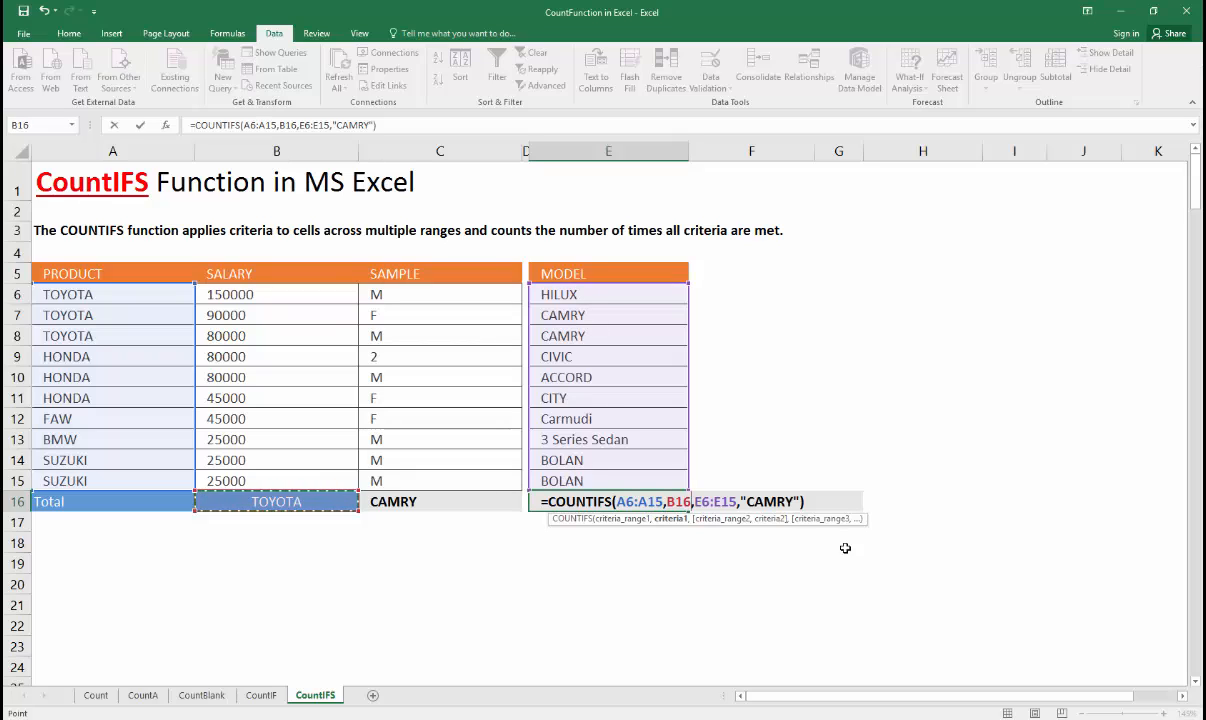
pyautogui.doubleClick(777, 501)
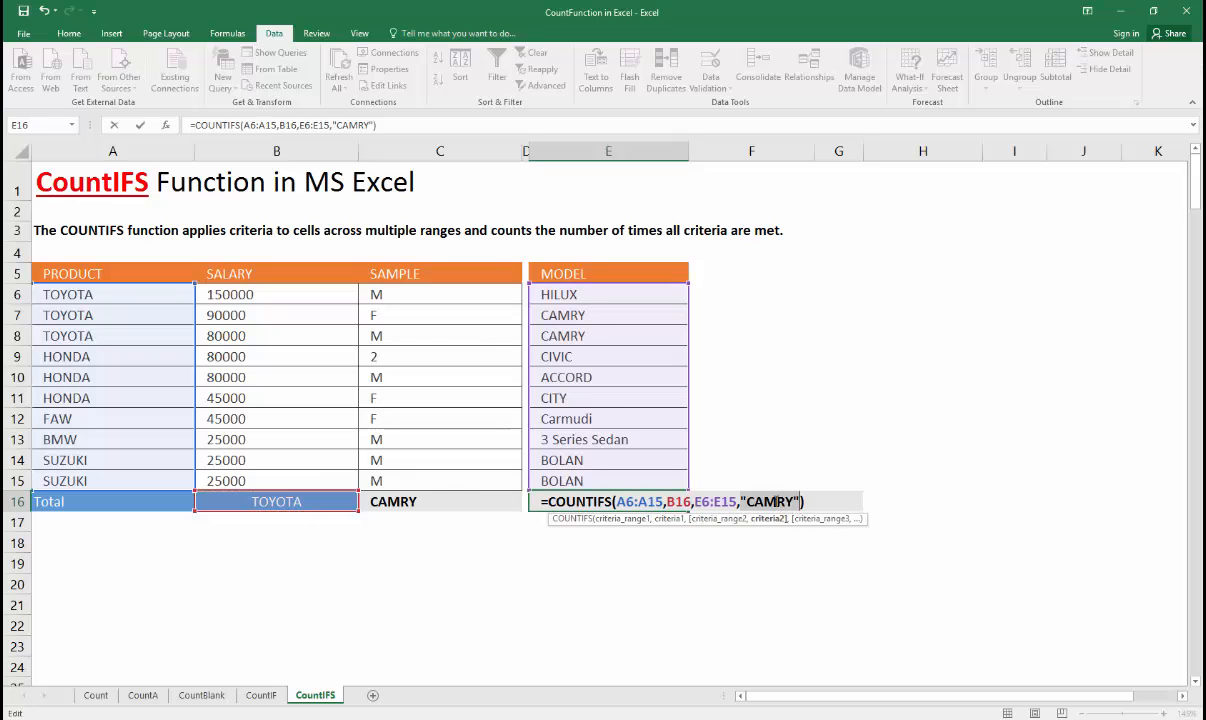
pyautogui.click(405, 501)
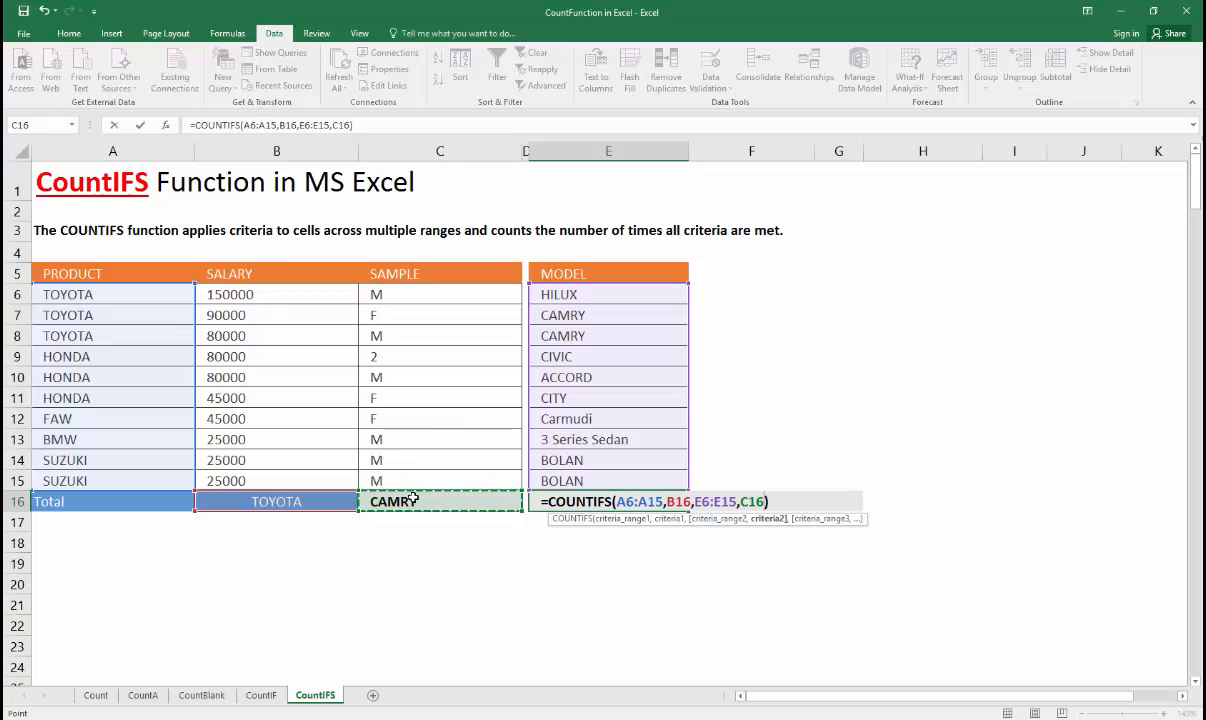
pyautogui.press('Return')
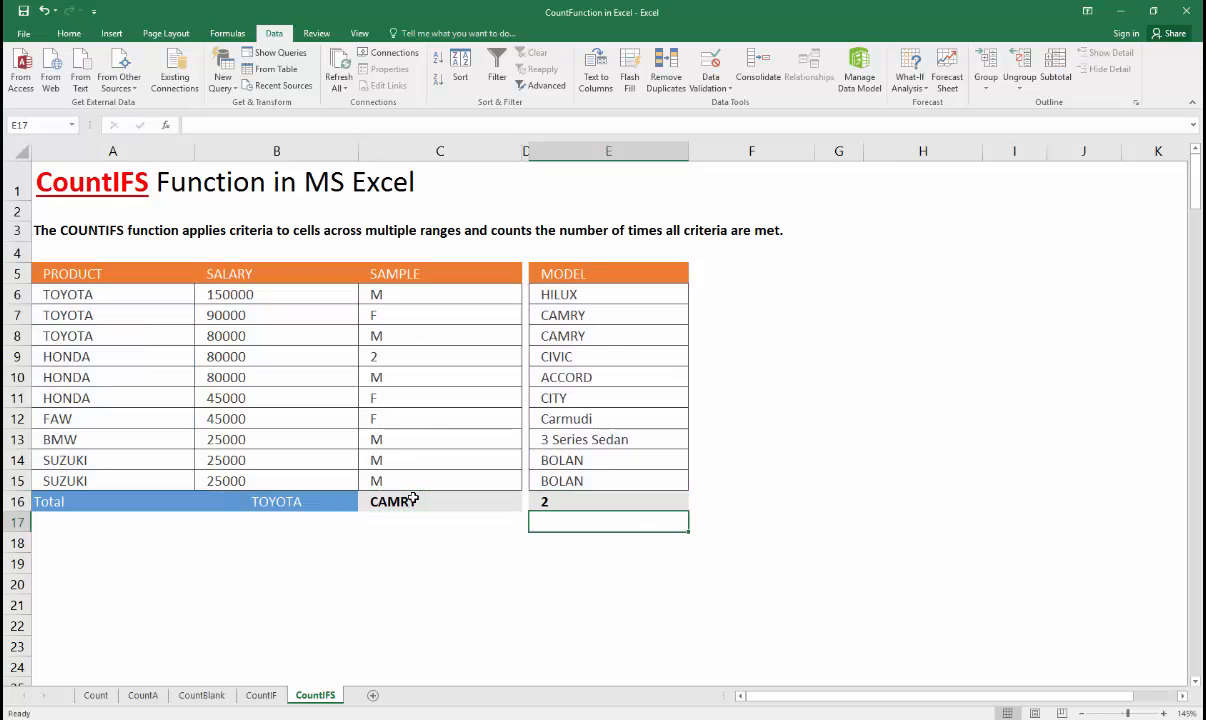
# Test the formula by changing the C16 criterion to HILUX, and check the total against model cell E6
pyautogui.click(316, 505)
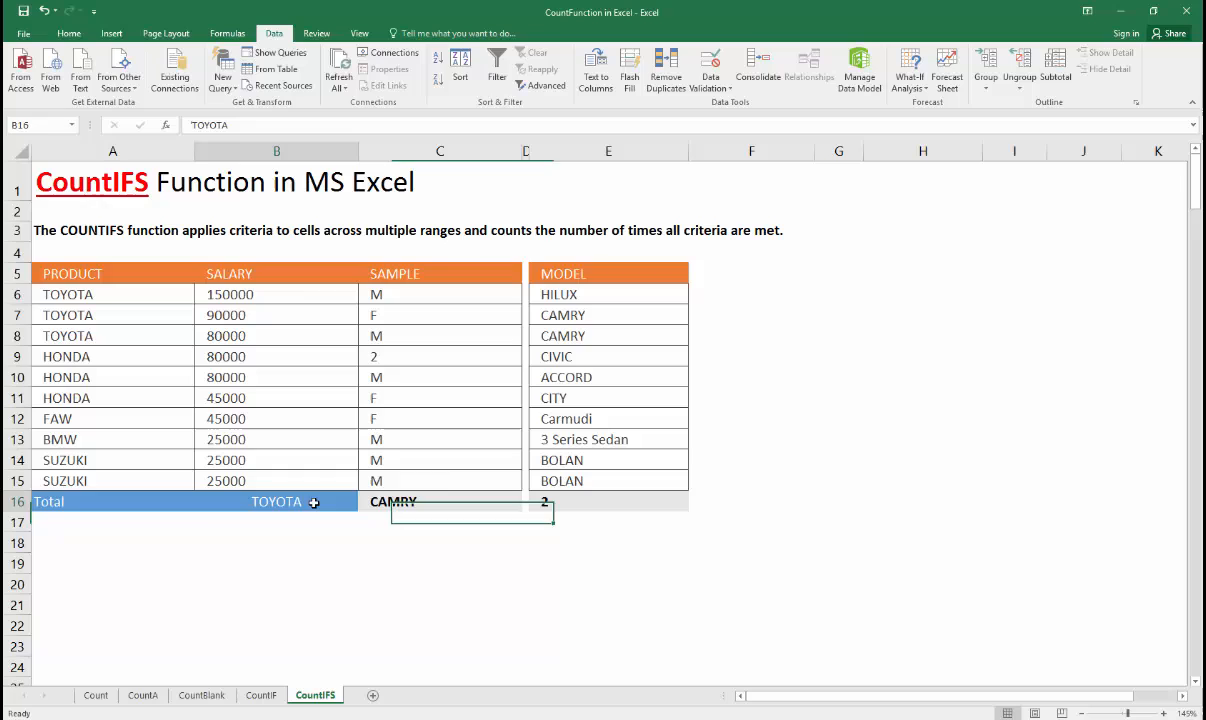
pyautogui.click(411, 500)
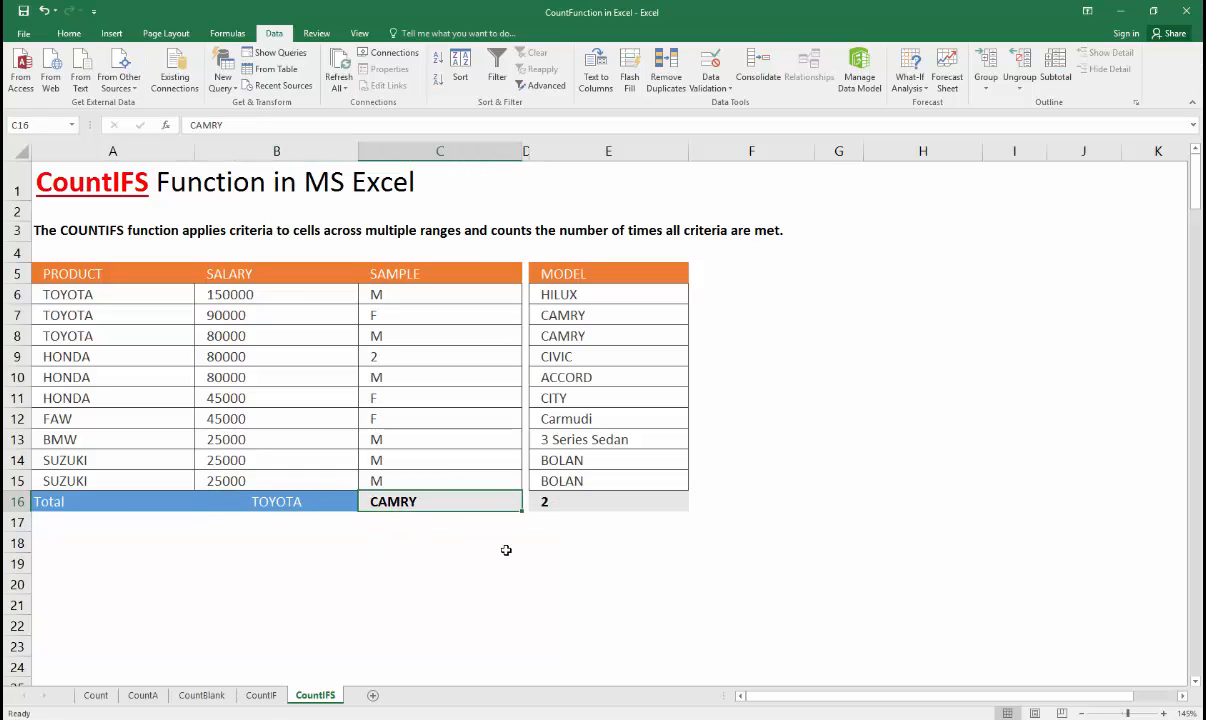
pyautogui.write('HIL')
pyautogui.write('UX')
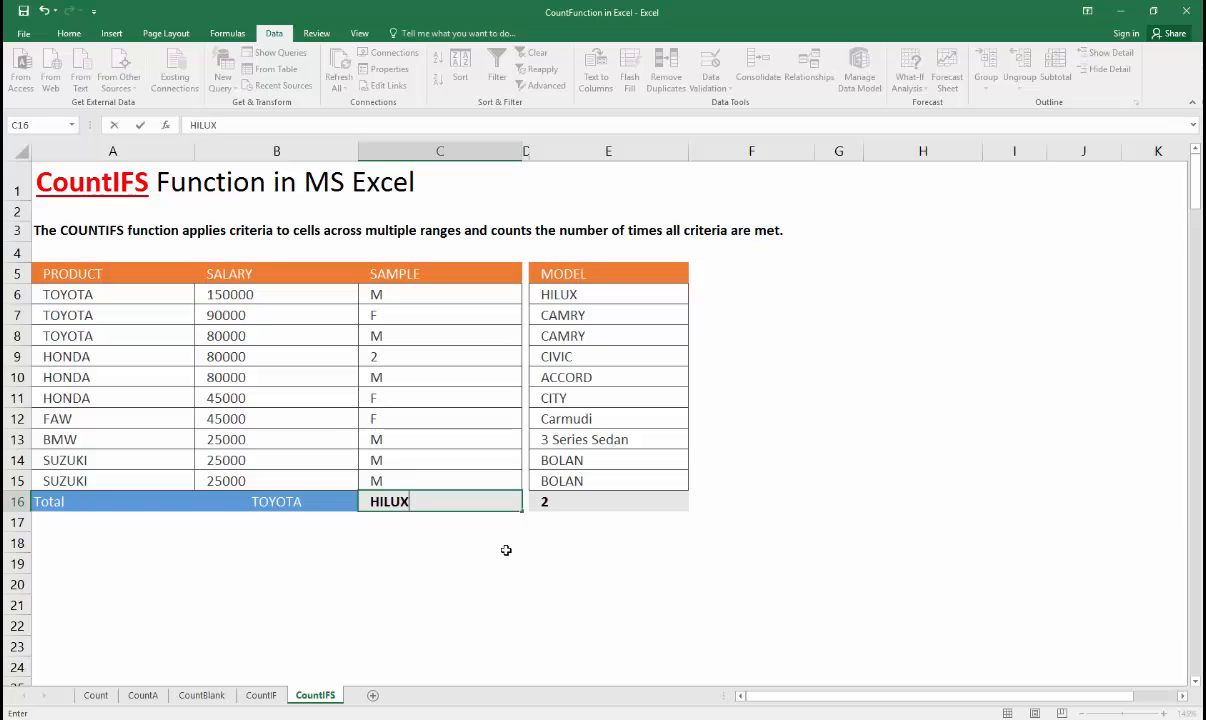
pyautogui.press('Tab')
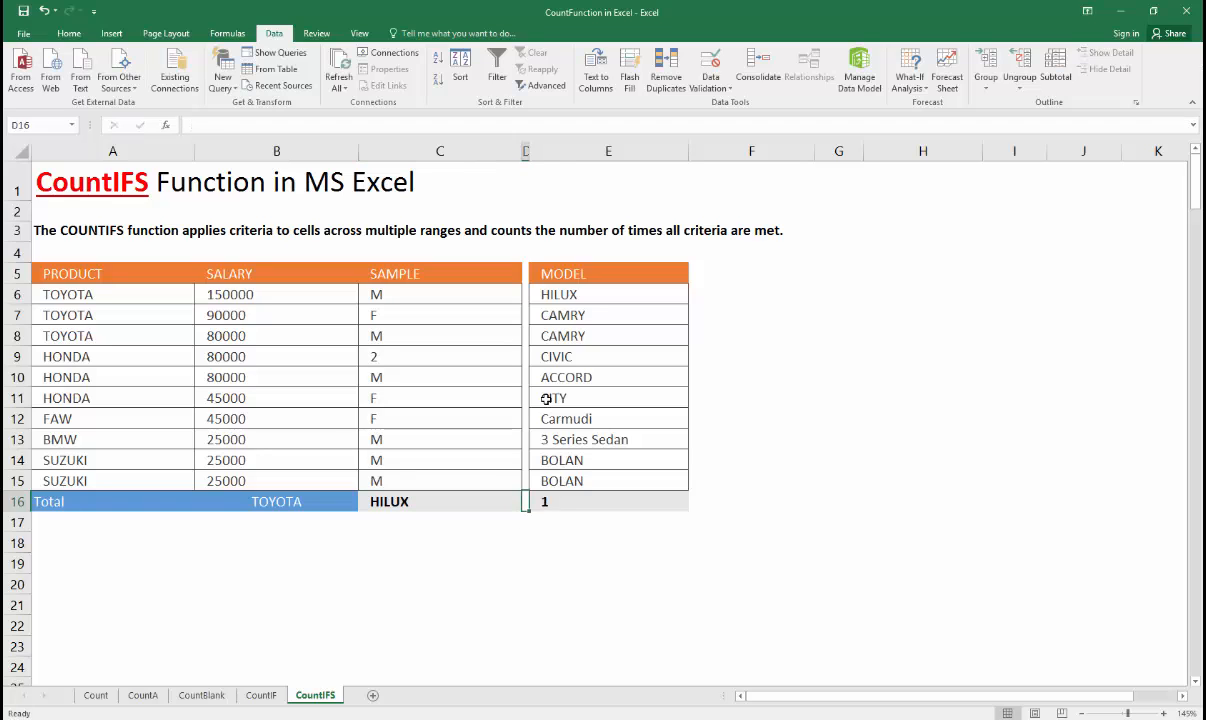
pyautogui.click(555, 294)
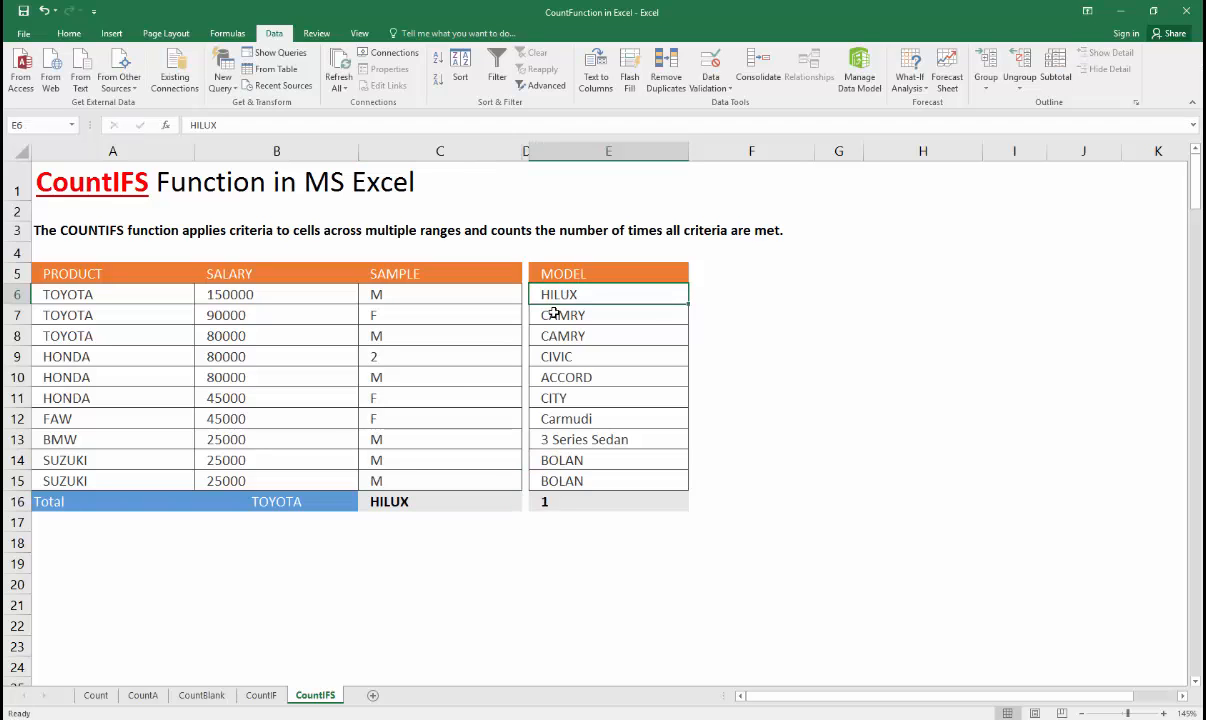
# Change the criteria to SUZUKI in B16 and BOLAN in C16, and check the COUNTIFS formula in E16
pyautogui.click(345, 501)
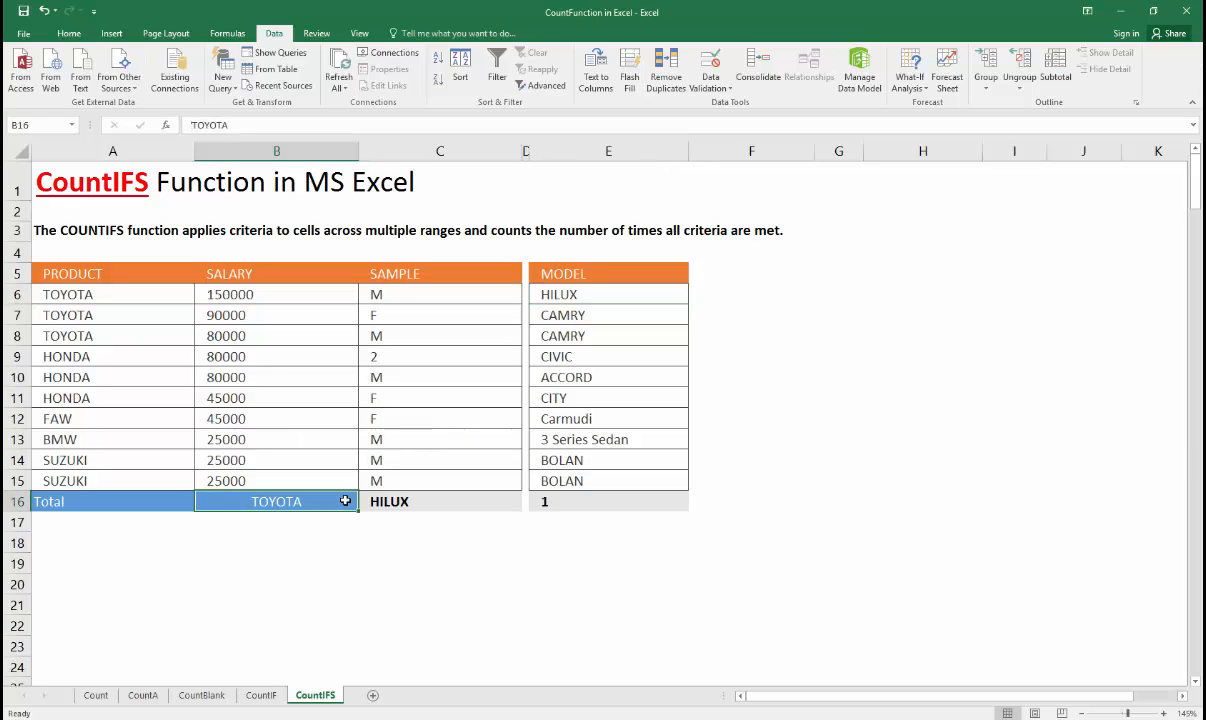
pyautogui.write('SUZUKI')
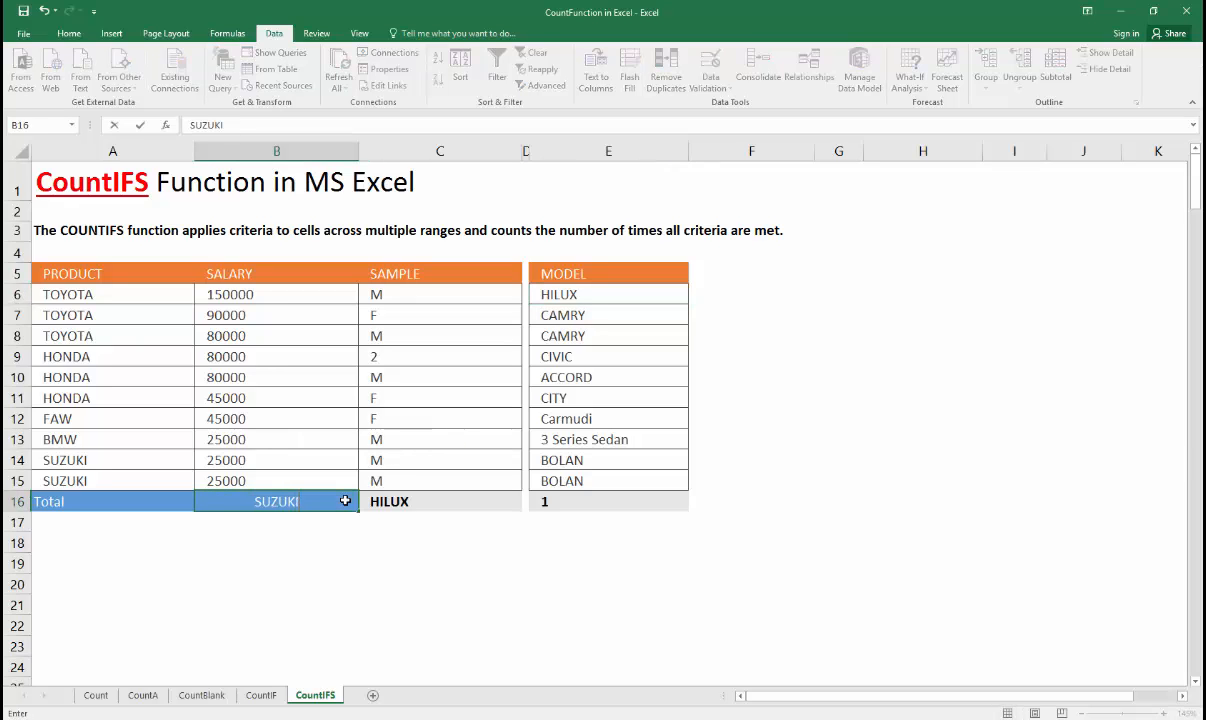
pyautogui.press('Tab')
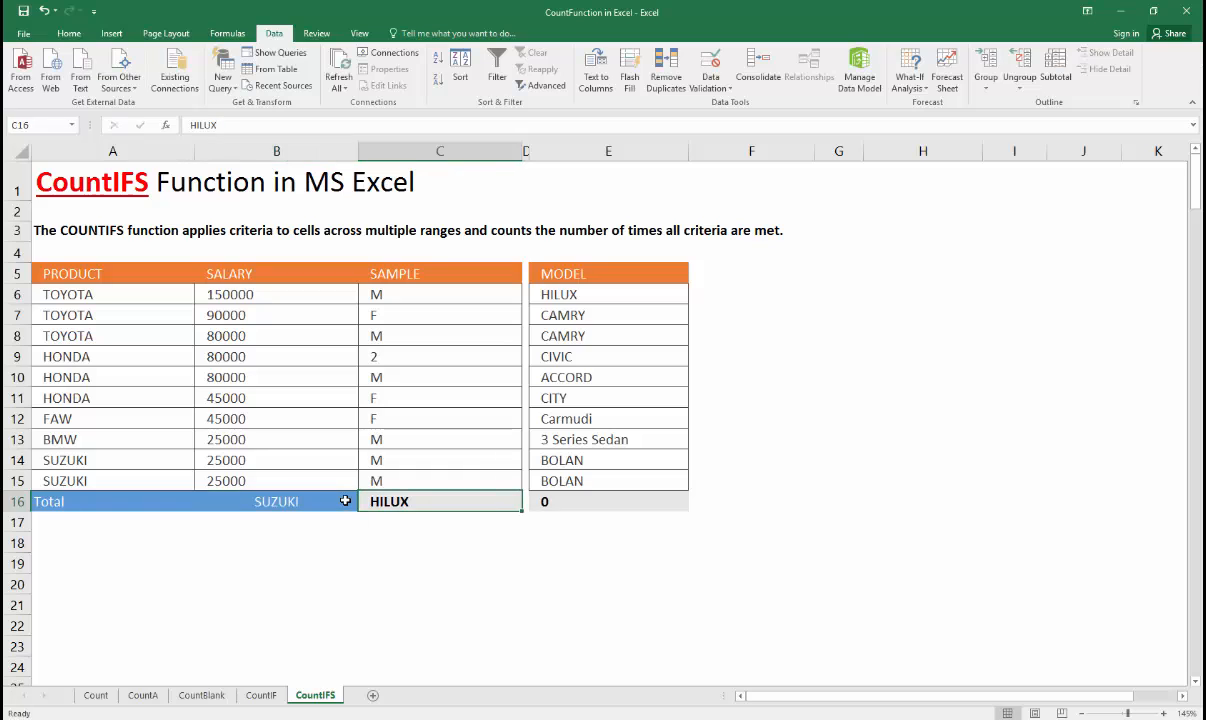
pyautogui.write('BO')
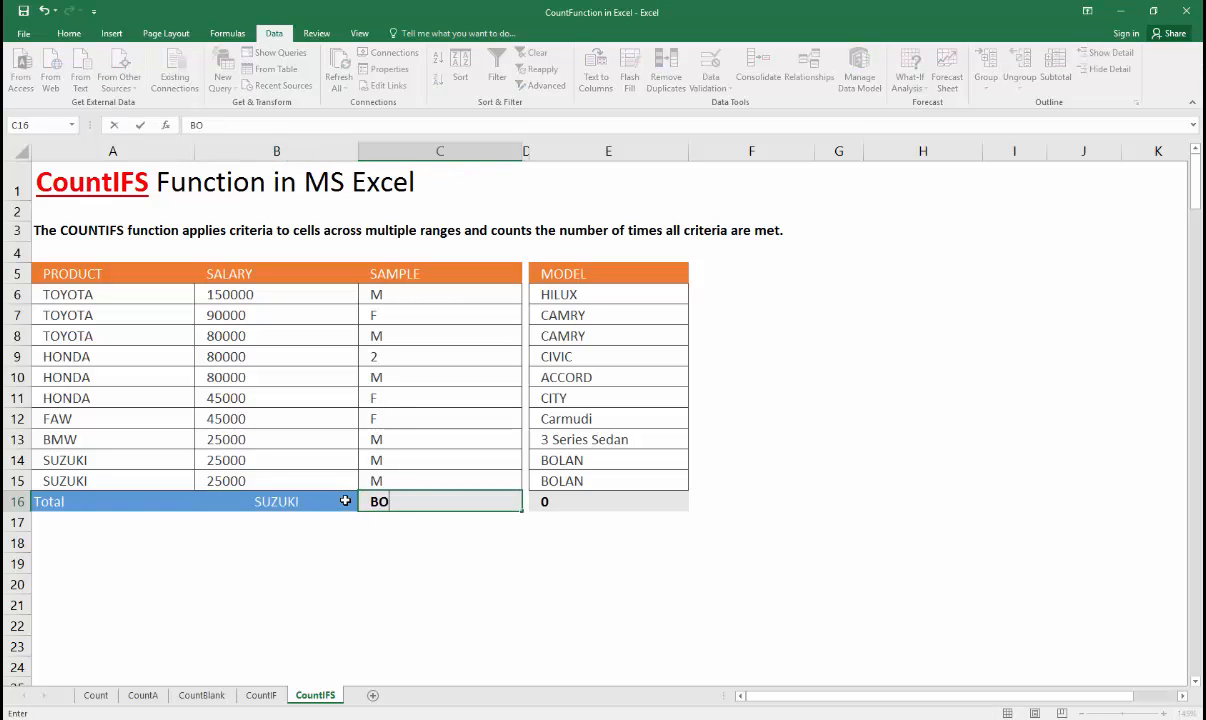
pyautogui.write('LAN')
pyautogui.press('Tab')
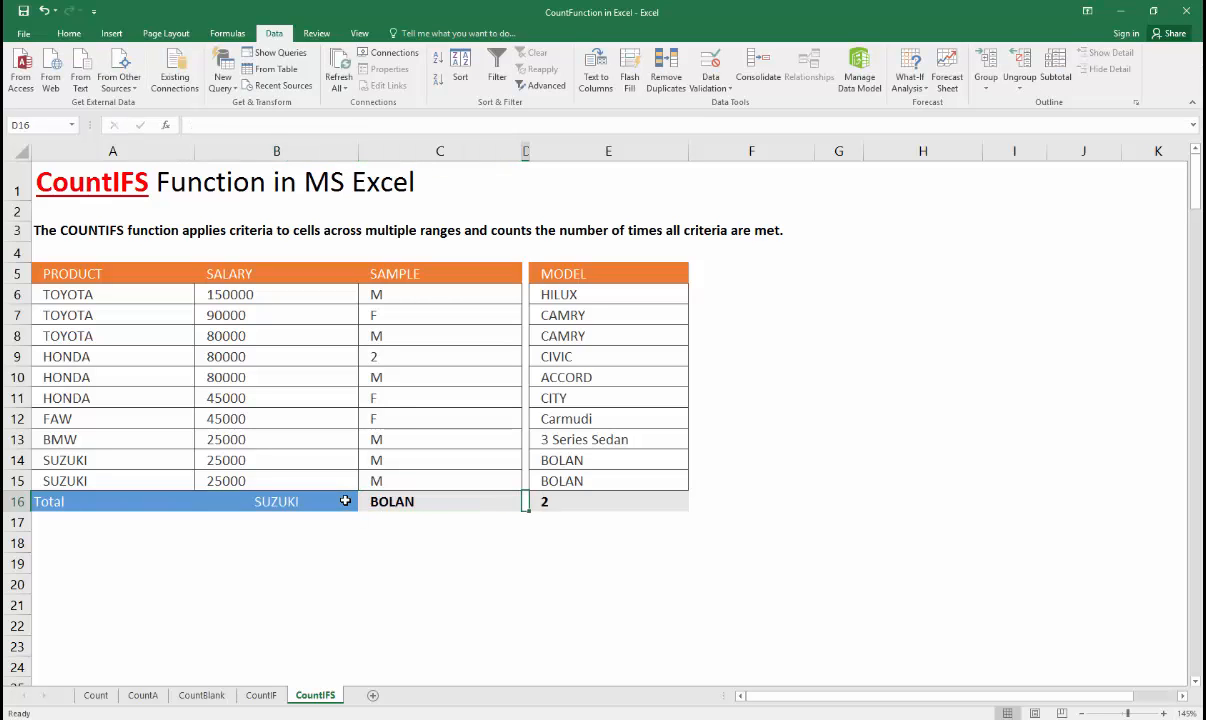
pyautogui.press('Tab')
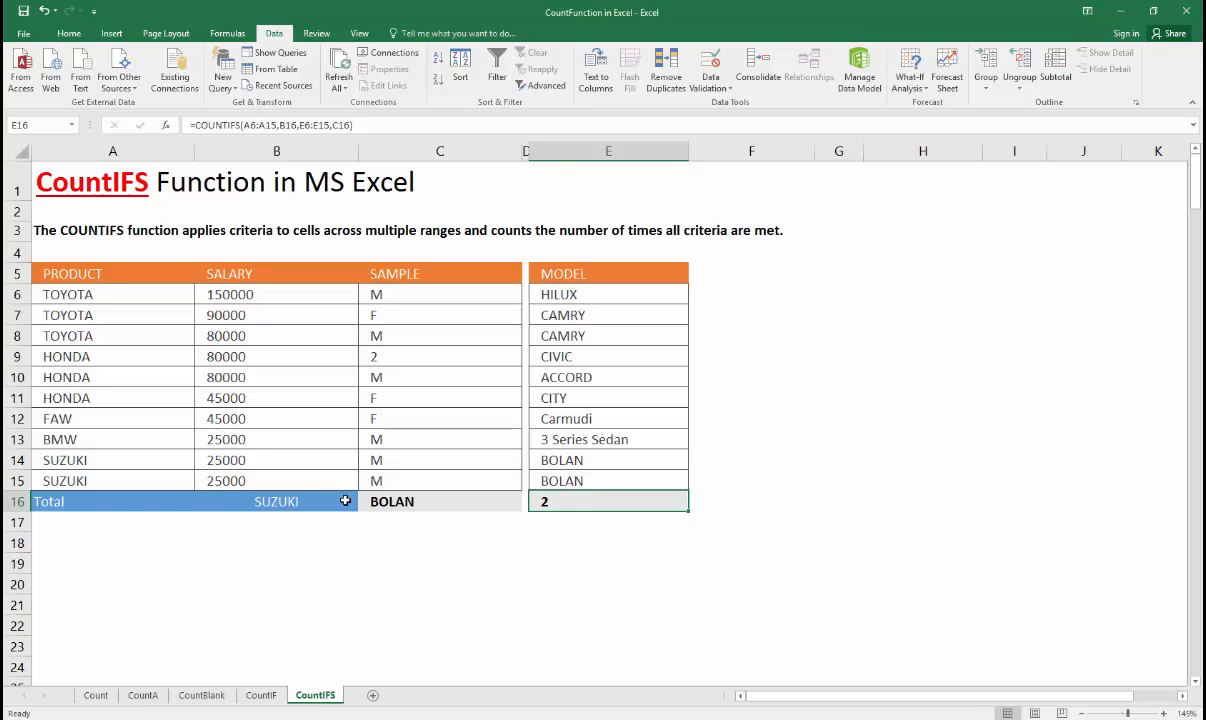
pyautogui.press('Left')
# Add List data validation to B16 with the source =$A$6:$A$15, and look through its drop-down entries
pyautogui.click(345, 501)
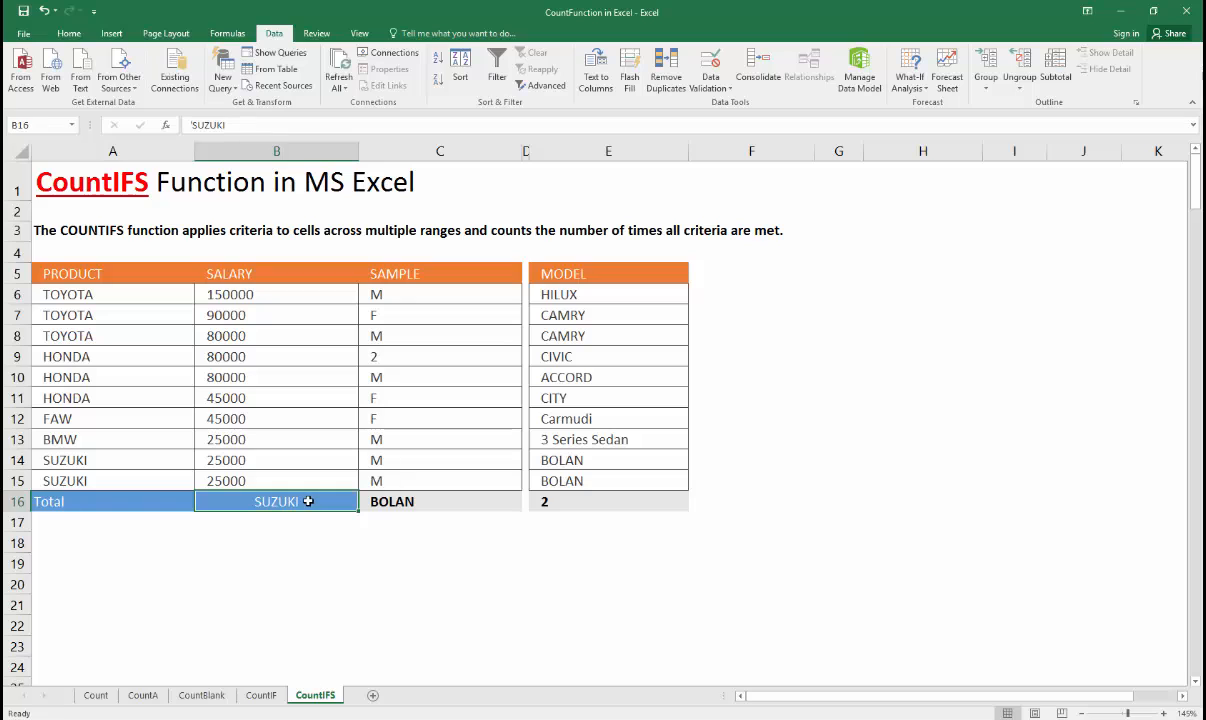
pyautogui.click(69, 33)
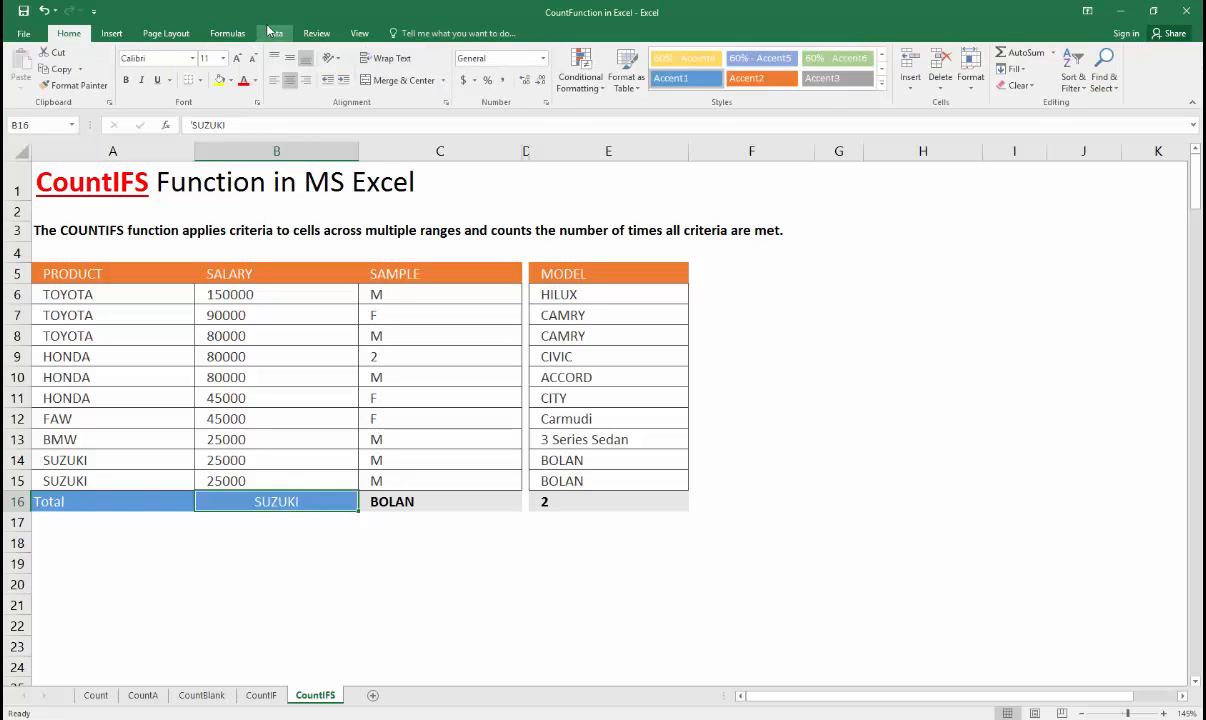
pyautogui.click(281, 35)
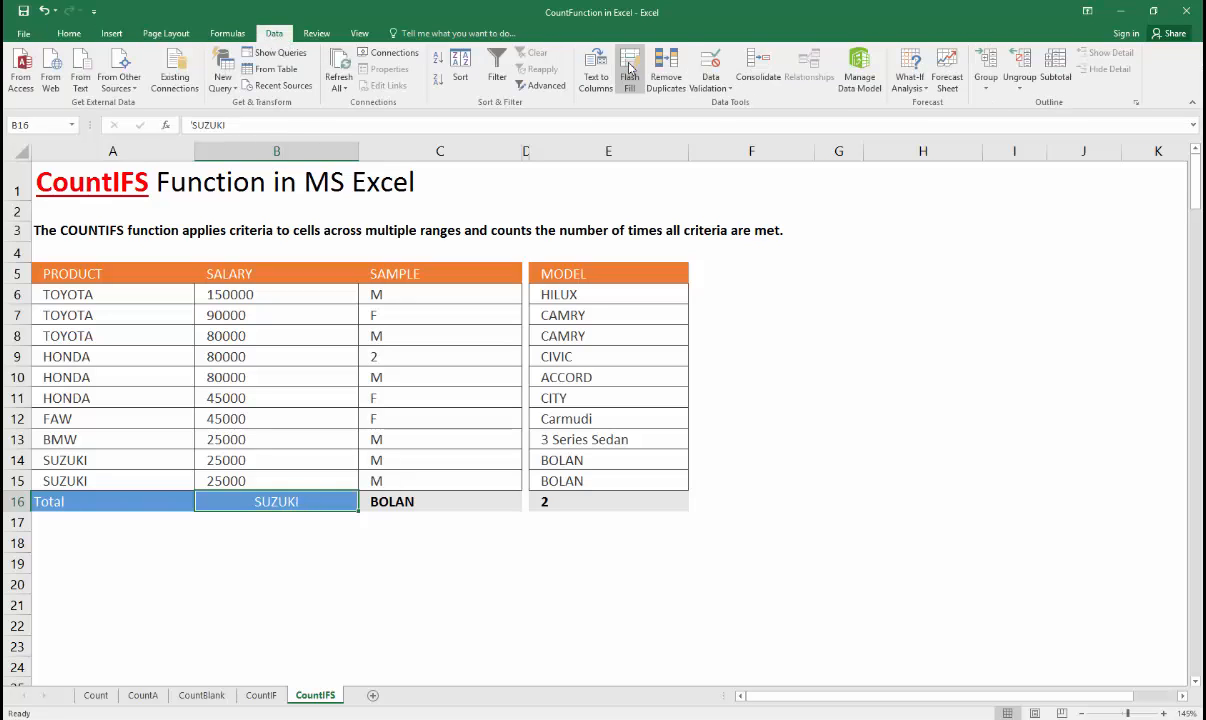
pyautogui.click(710, 62)
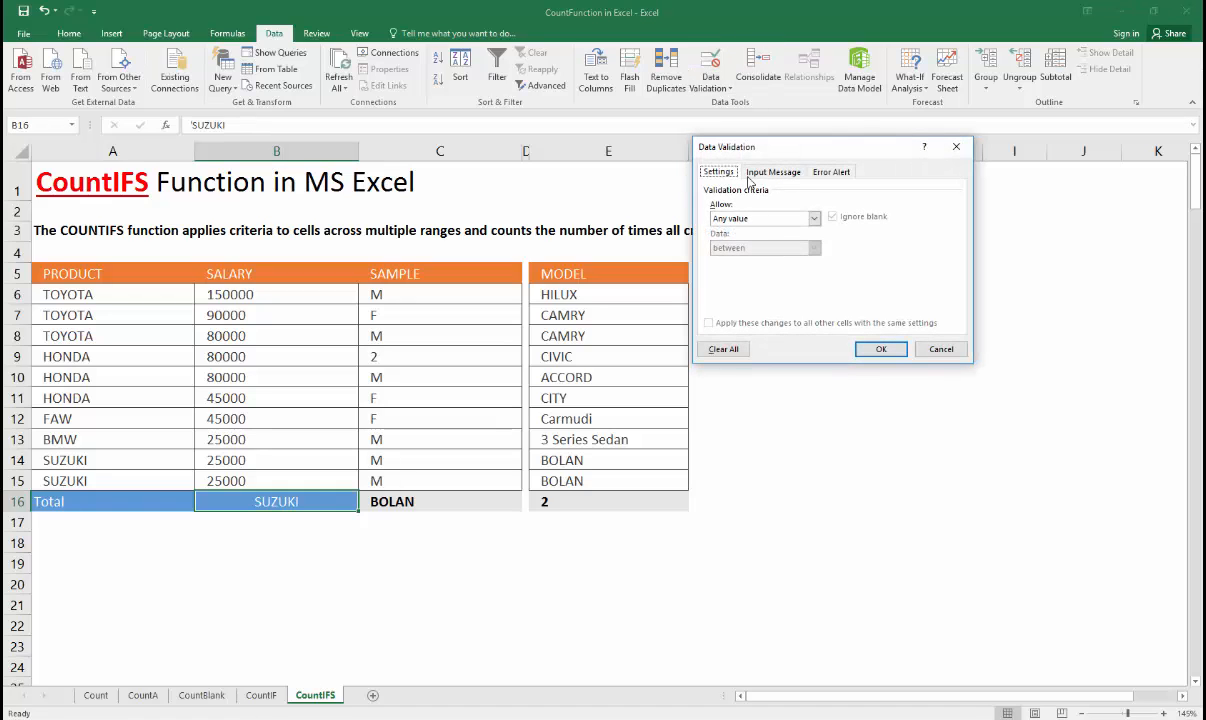
pyautogui.click(766, 220)
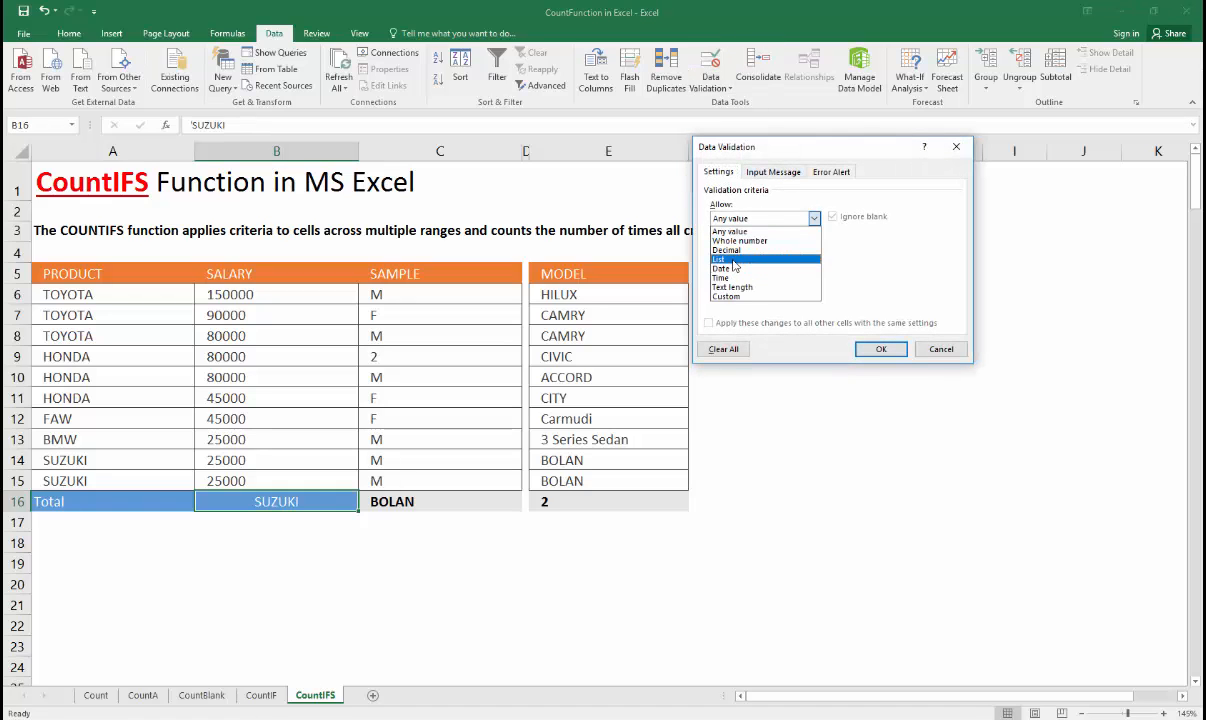
pyautogui.click(733, 258)
pyautogui.click(733, 275)
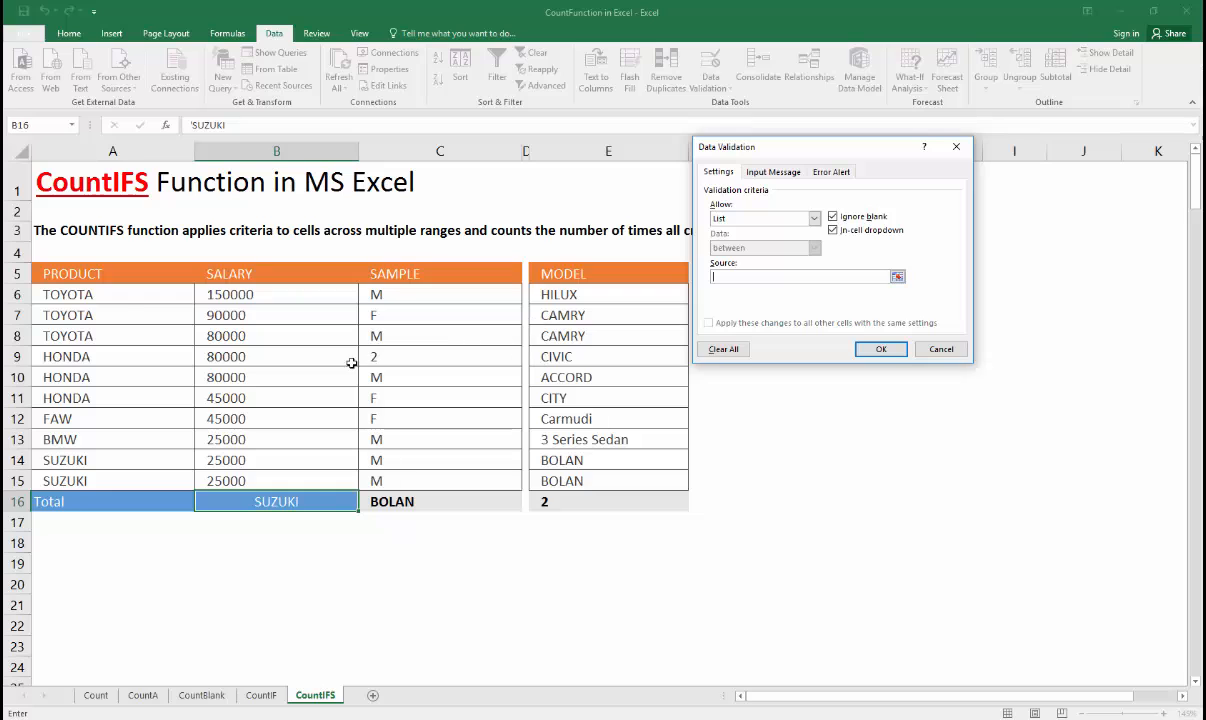
pyautogui.moveTo(115, 293); pyautogui.dragTo(96, 478)
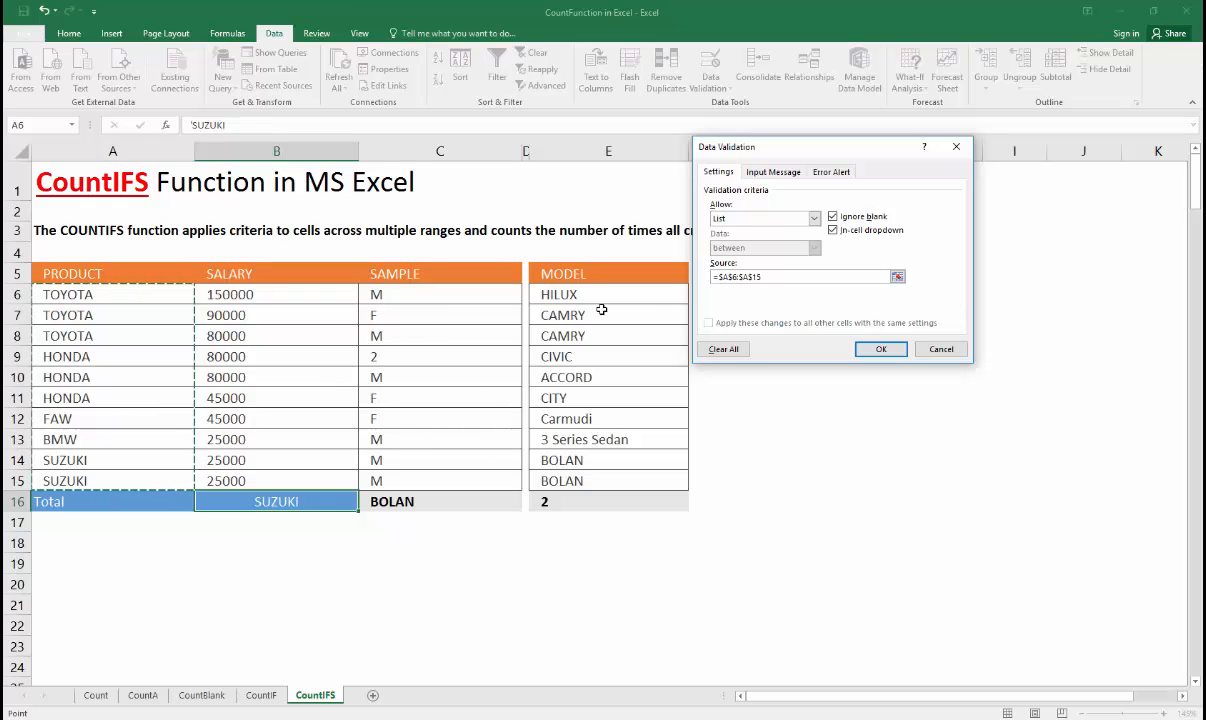
pyautogui.click(875, 349)
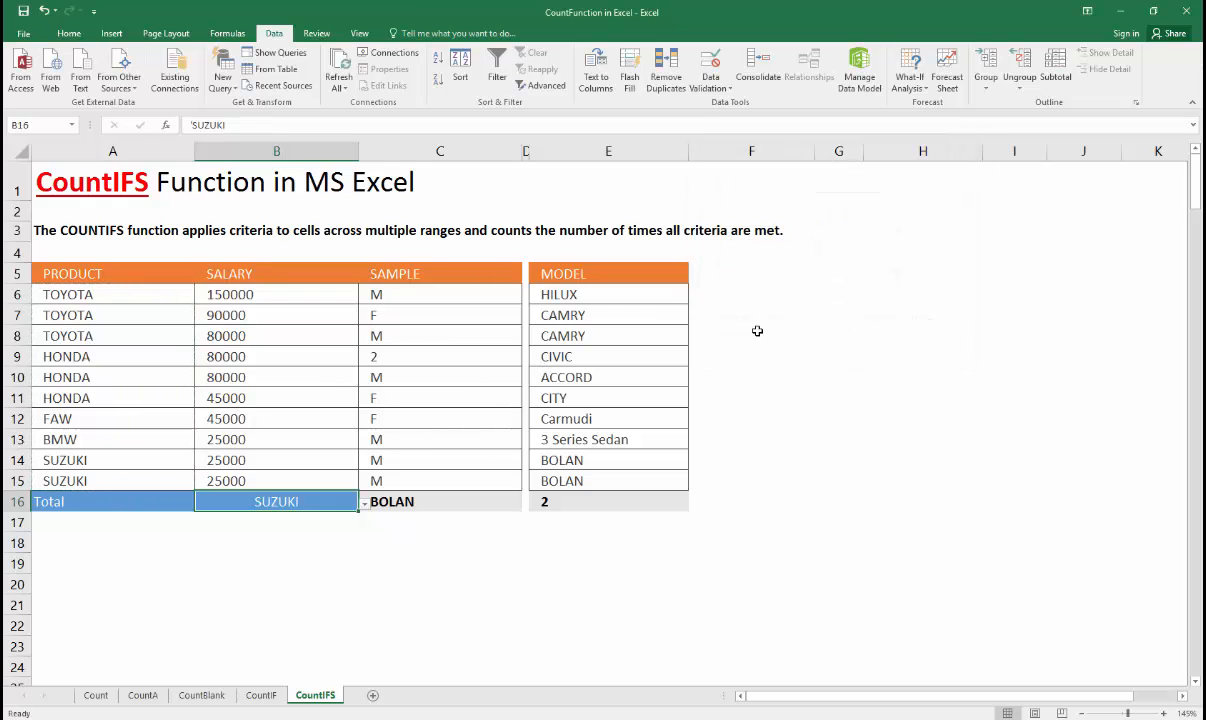
pyautogui.click(363, 506)
pyautogui.moveTo(363, 557)
pyautogui.mouseDown()
pyautogui.moveTo(362, 532)
pyautogui.moveTo(358, 584)
pyautogui.moveTo(345, 548)
pyautogui.mouseUp()
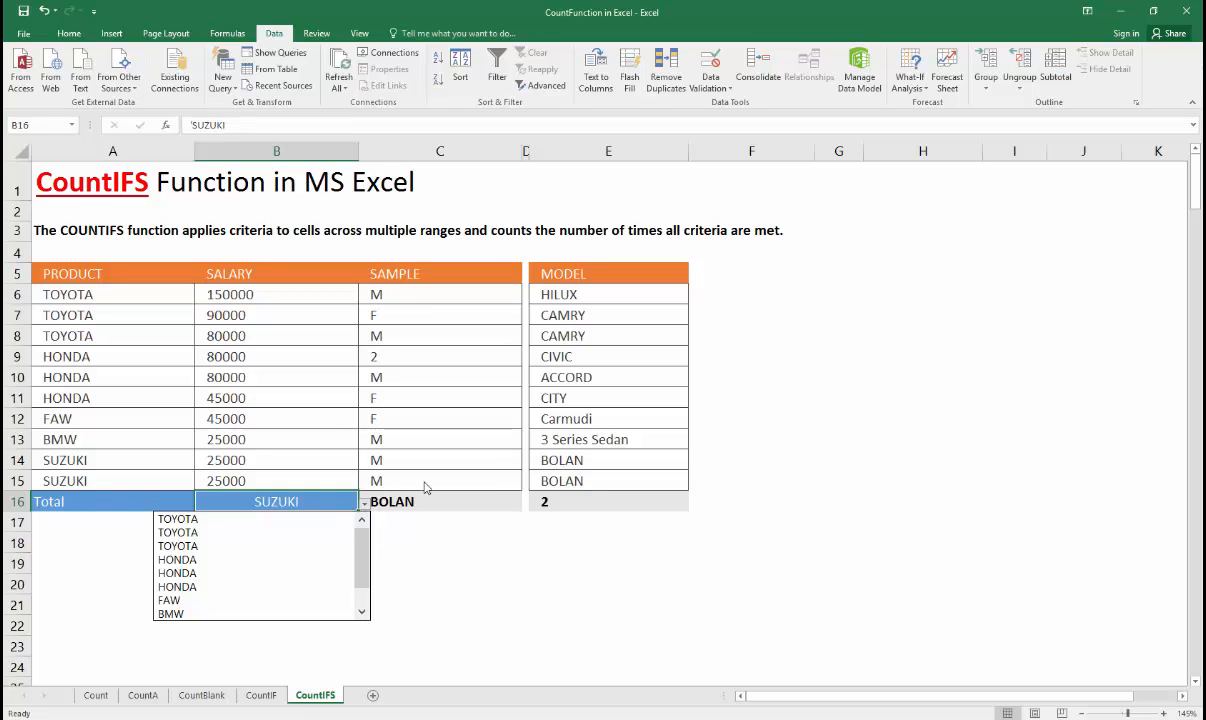
pyautogui.click(364, 510)
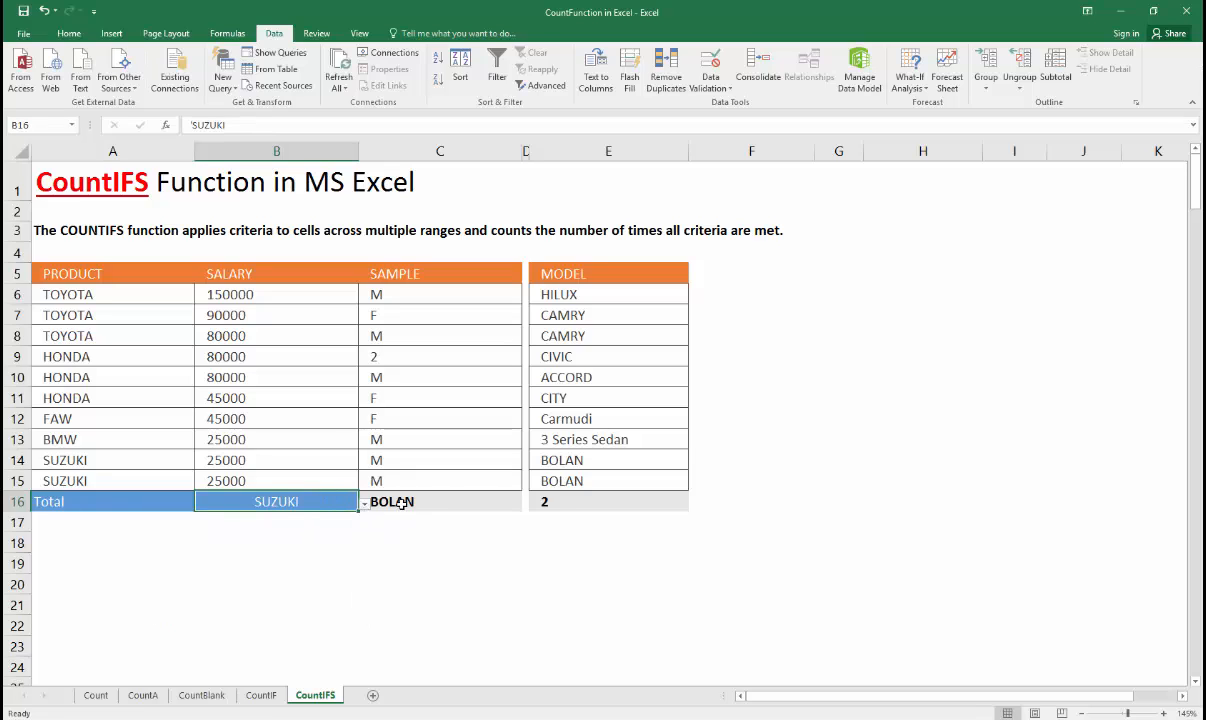
# Add List data validation to C16 with the source =$E$6:$E$15
pyautogui.click(379, 503)
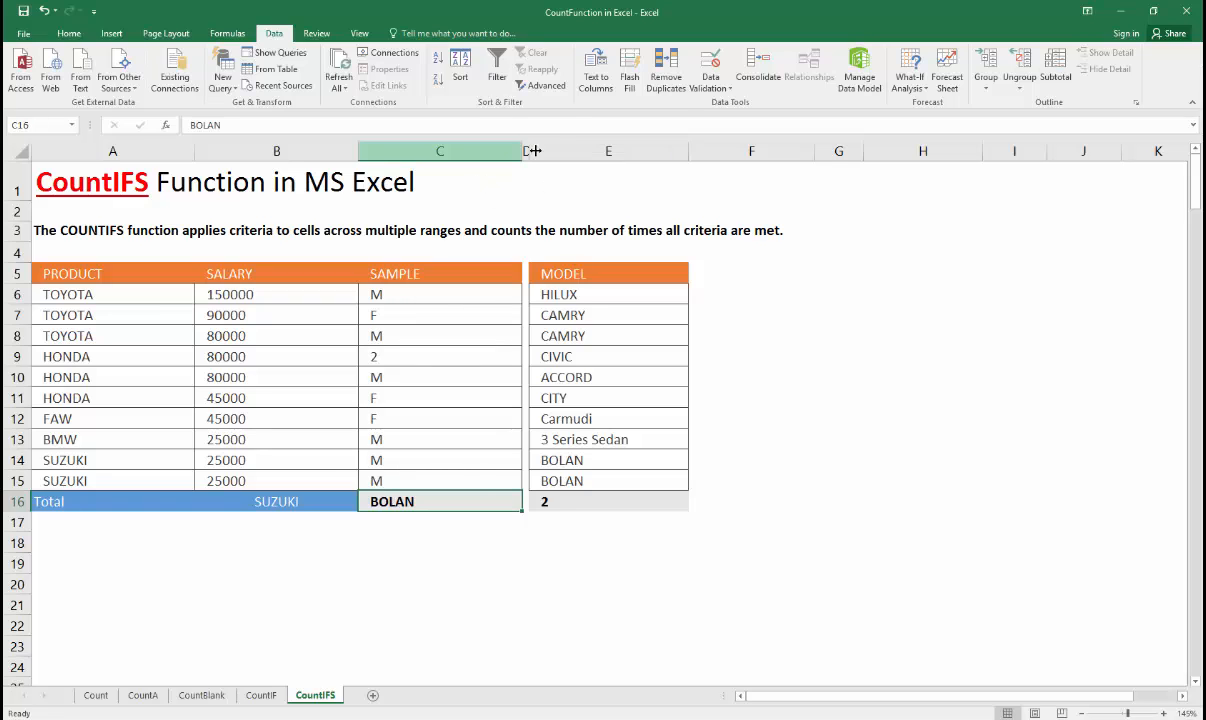
pyautogui.click(710, 85)
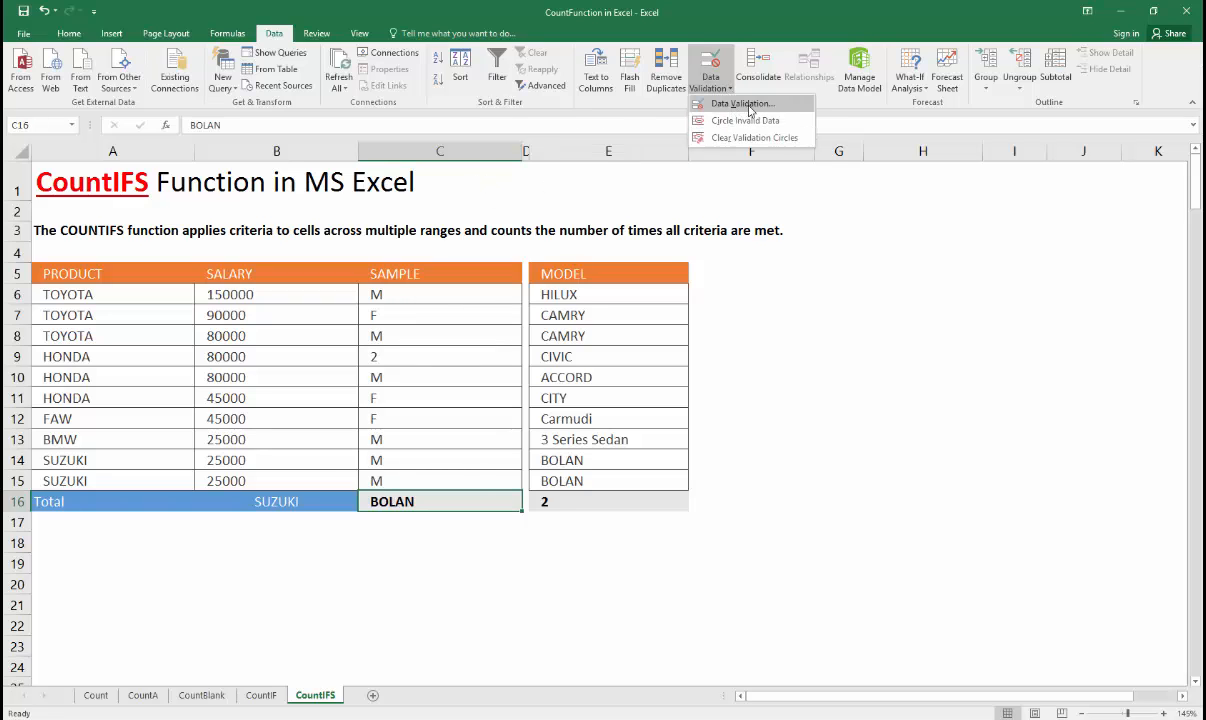
pyautogui.click(745, 104)
pyautogui.click(766, 218)
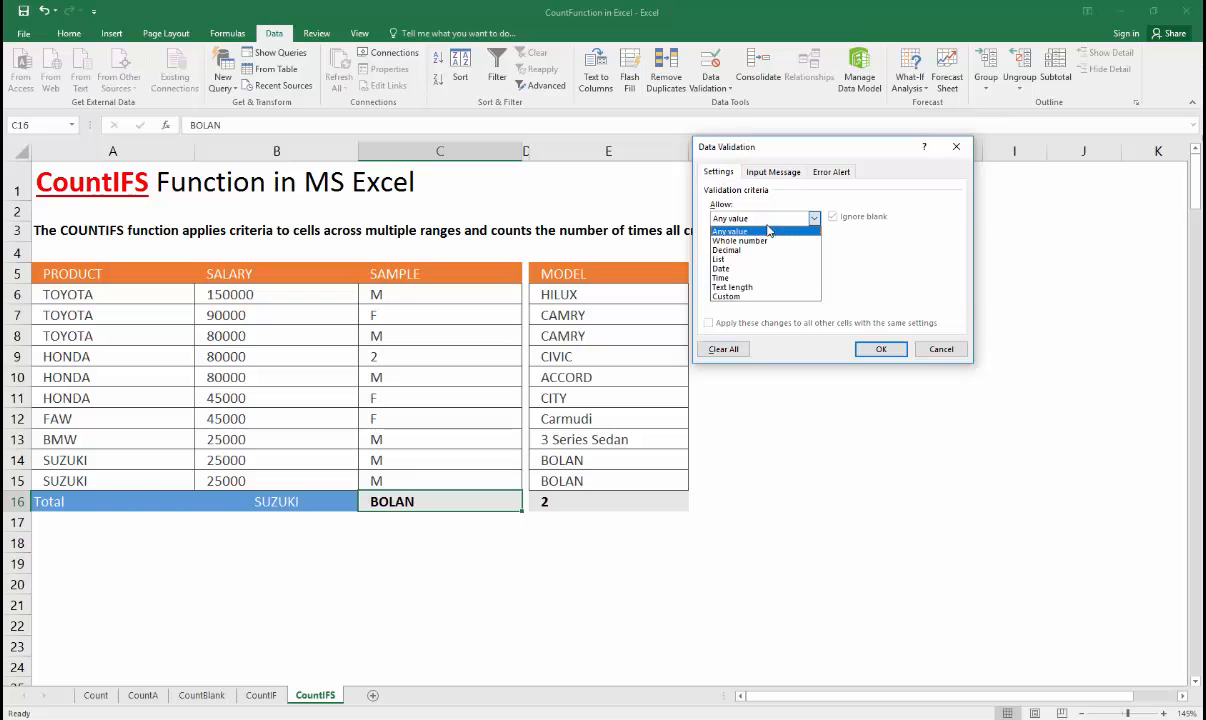
pyautogui.click(724, 259)
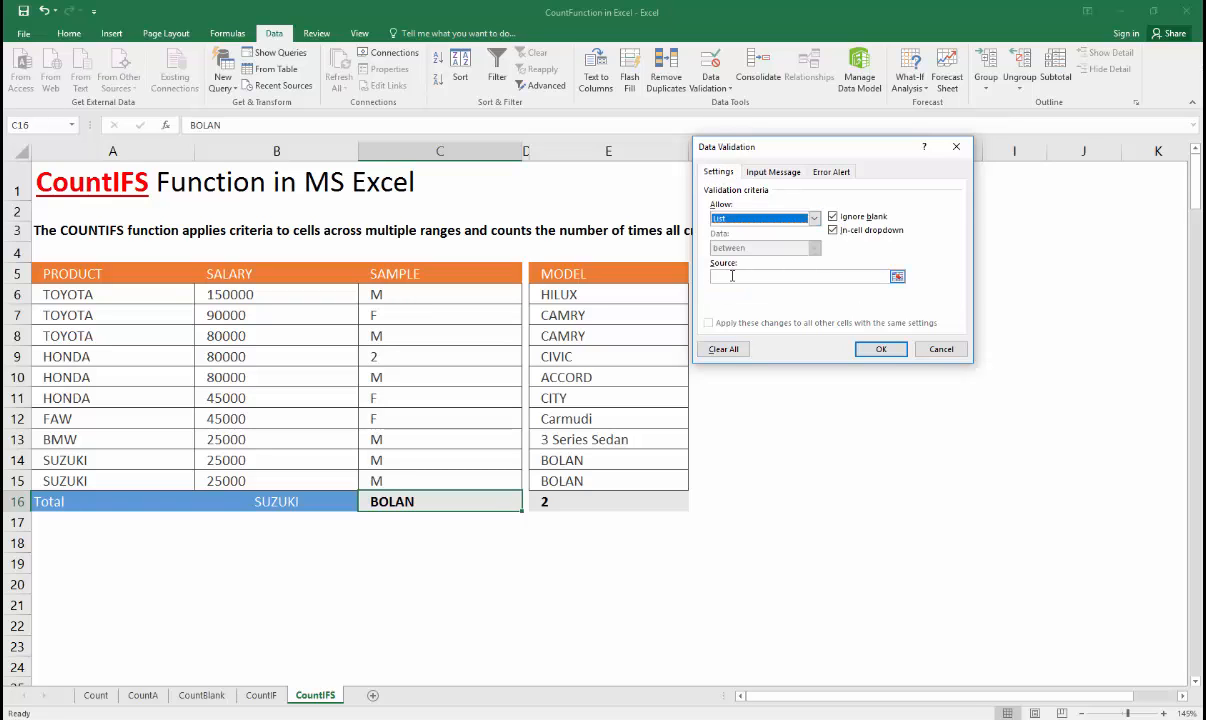
pyautogui.click(732, 276)
pyautogui.moveTo(590, 296); pyautogui.dragTo(573, 476)
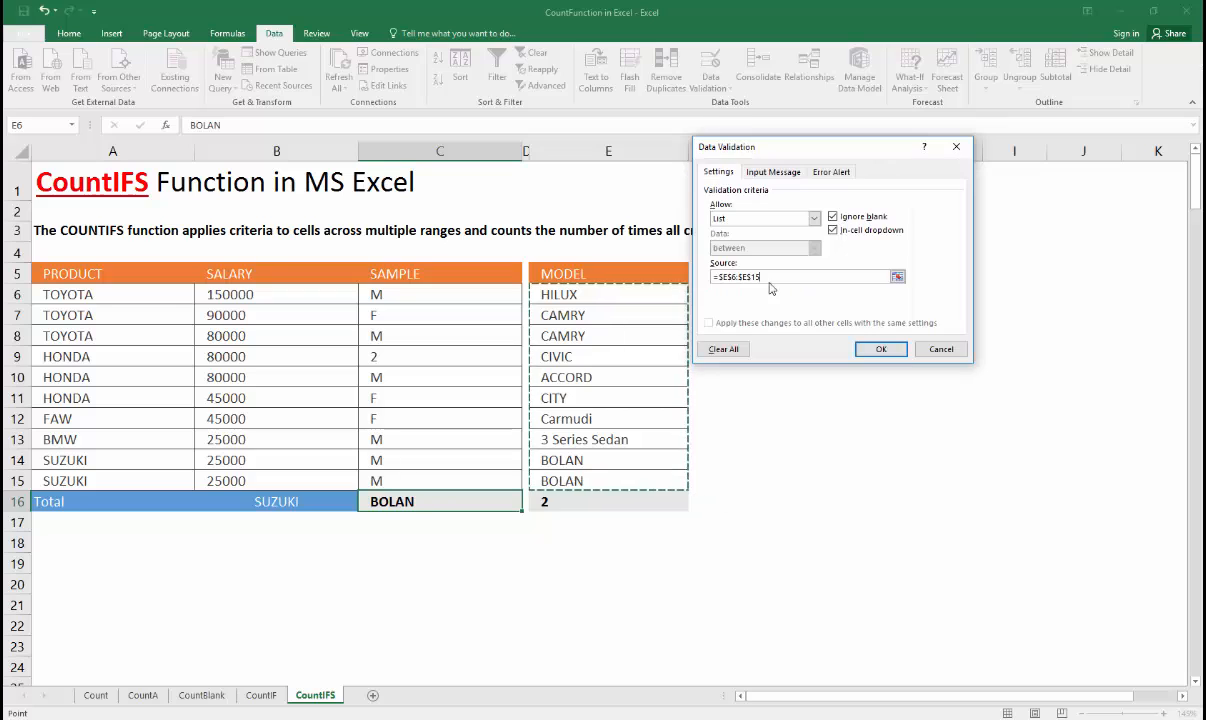
pyautogui.click(880, 349)
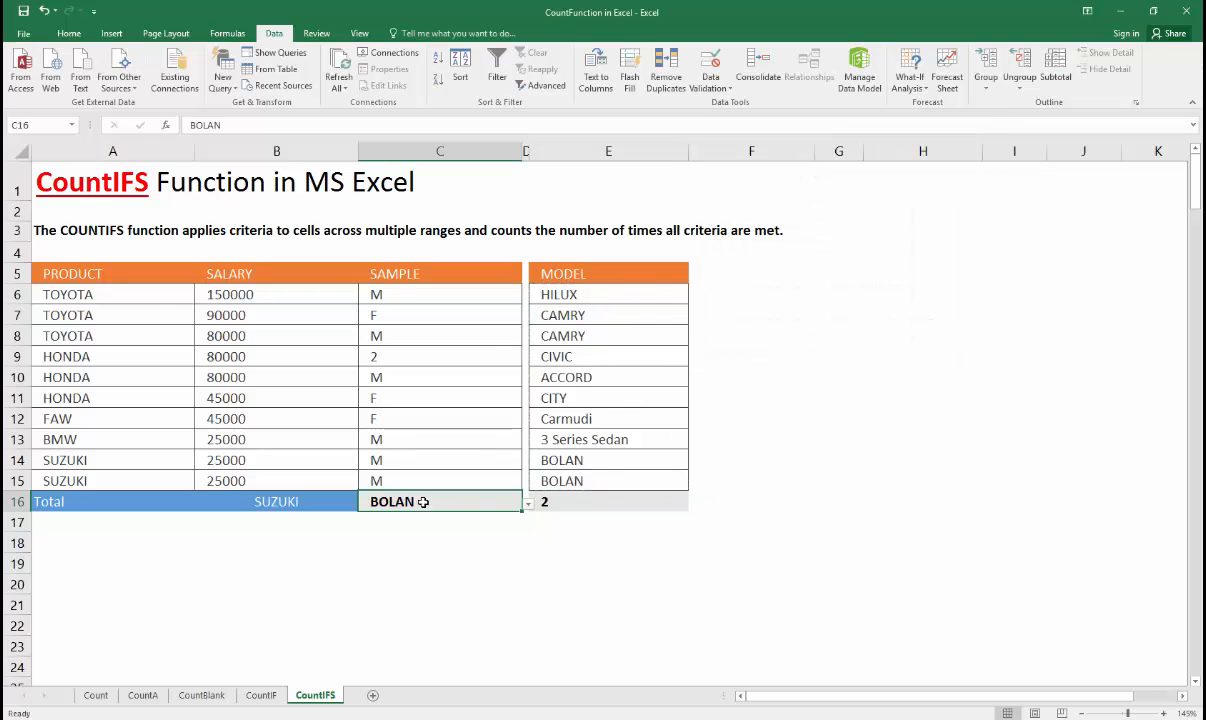
# Review the criteria ranges and criteria cell references in the E16 COUNTIFS formula
pyautogui.click(301, 500)
pyautogui.click(560, 501)
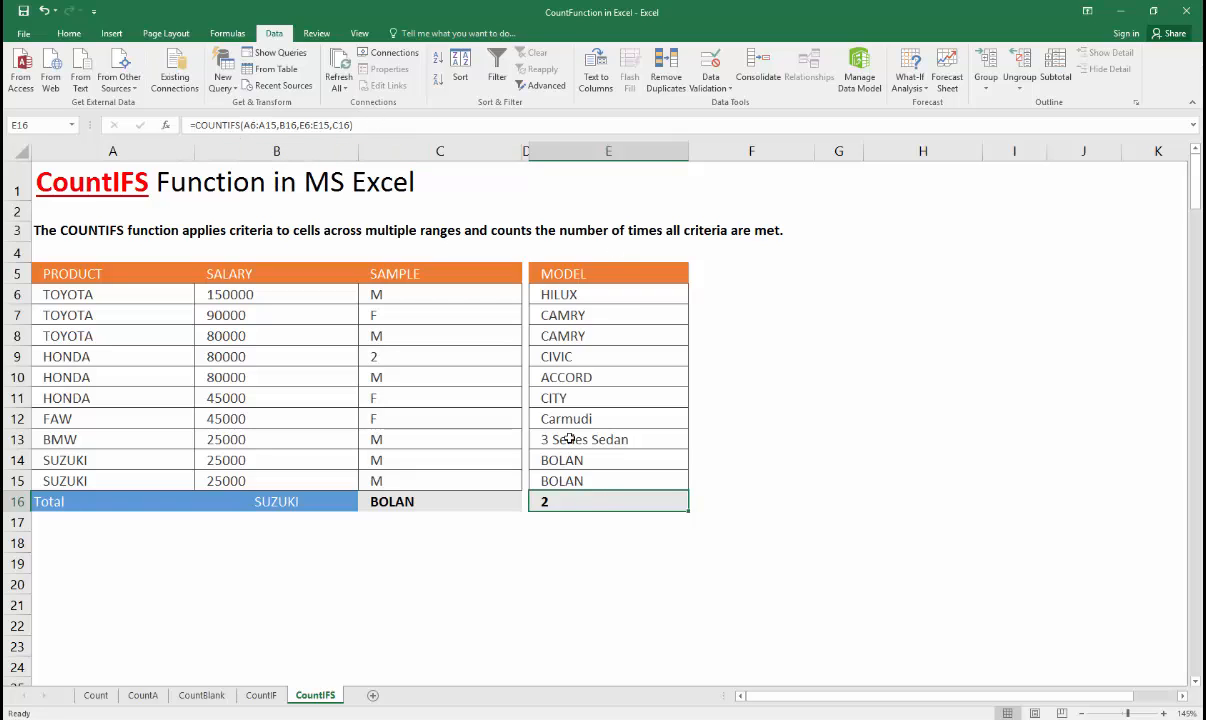
pyautogui.doubleClick(589, 499)
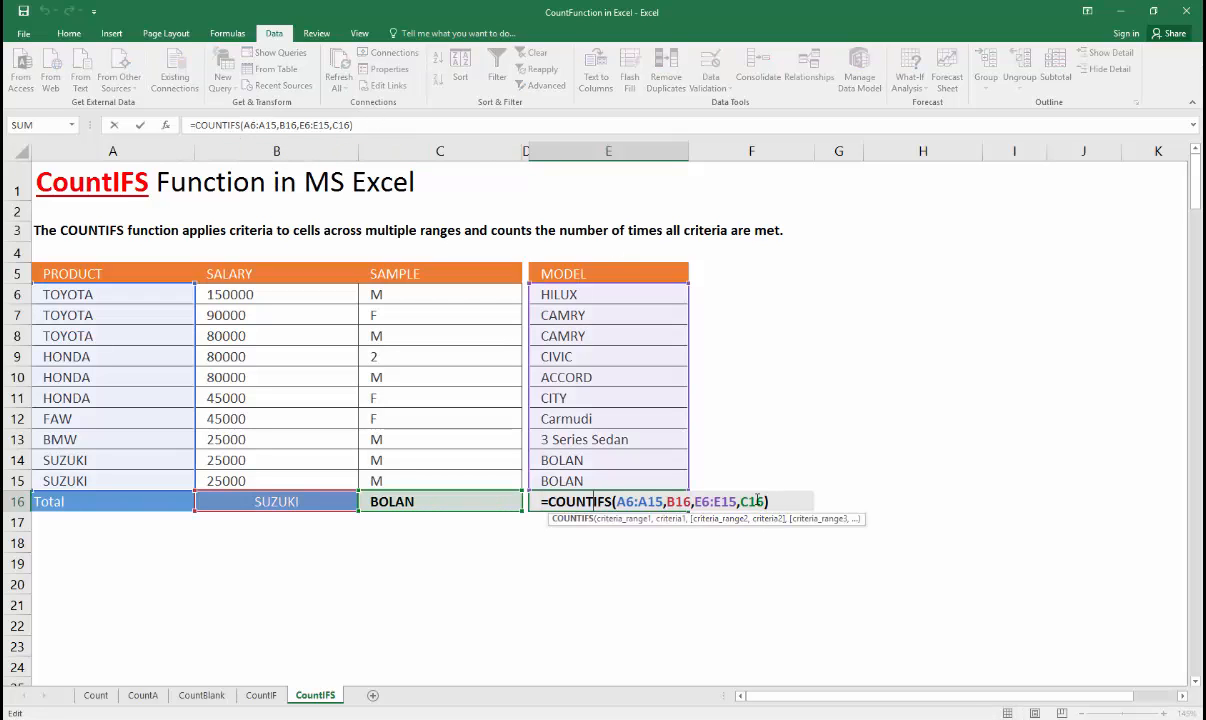
pyautogui.moveTo(617, 501); pyautogui.dragTo(640, 501)
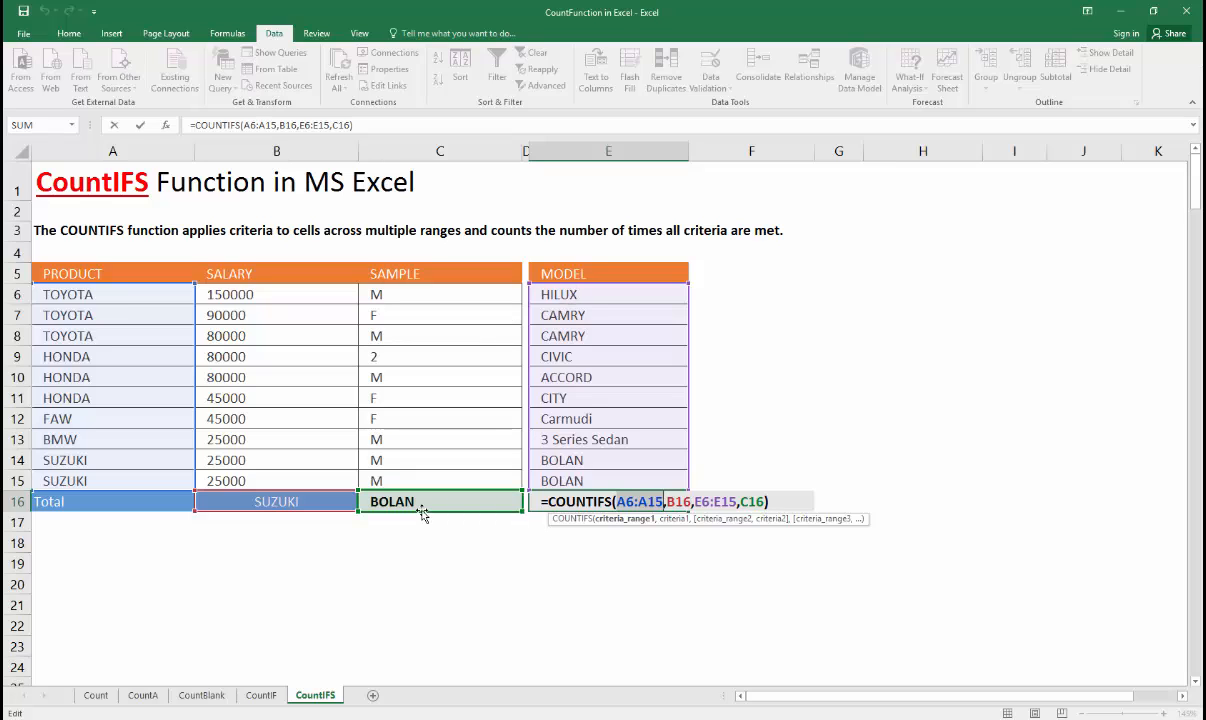
pyautogui.press('Return')
# Test the criteria lists by choosing HONDA in B16 and CIVIC in C16, and check the total against model cell E9
pyautogui.click(299, 501)
pyautogui.click(363, 507)
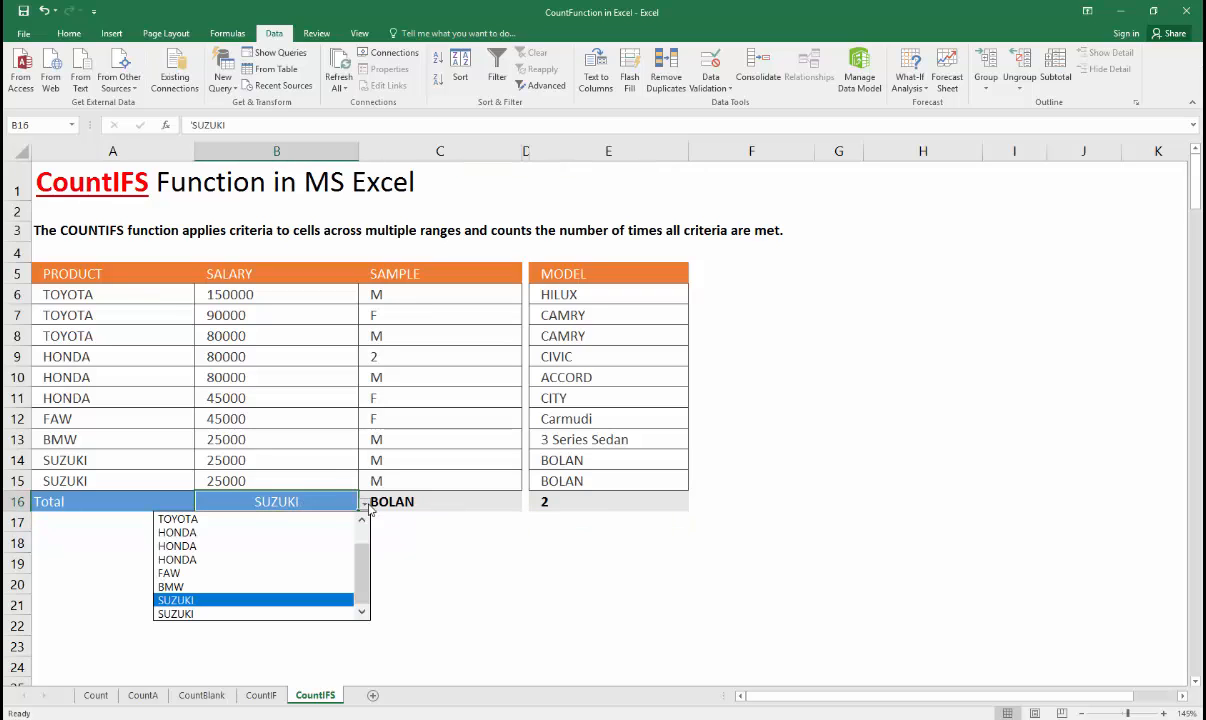
pyautogui.click(288, 532)
pyautogui.click(507, 503)
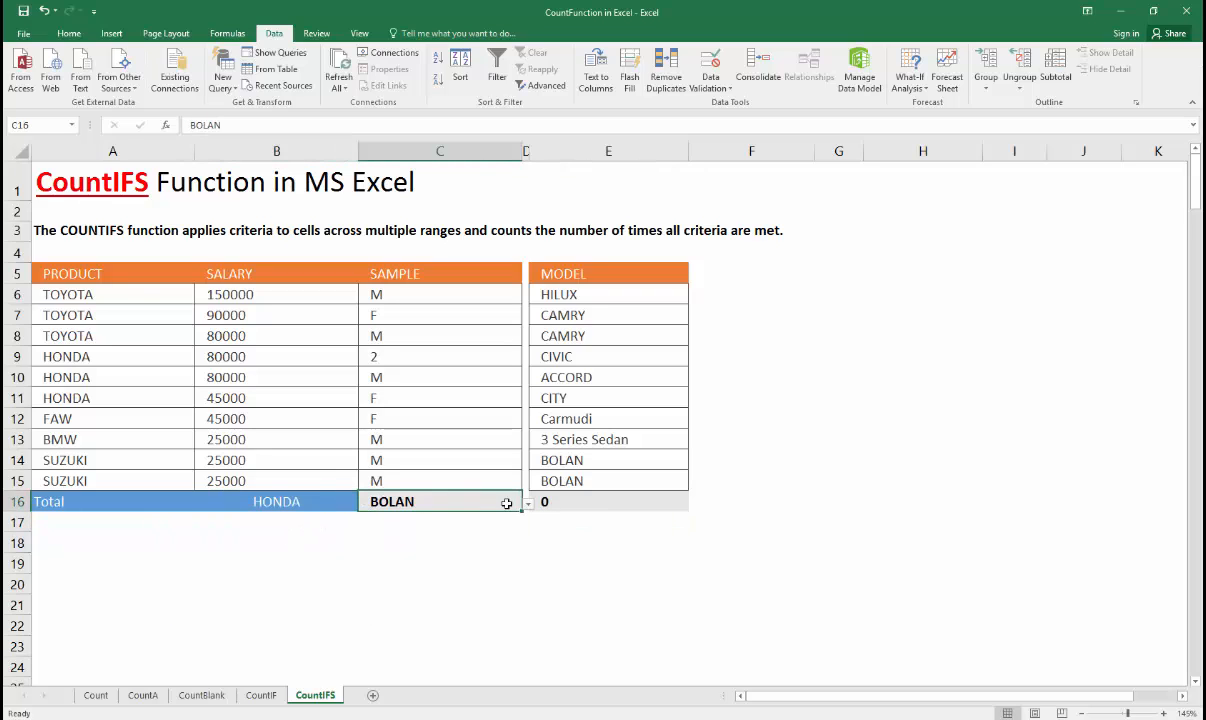
pyautogui.click(528, 508)
pyautogui.click(485, 518)
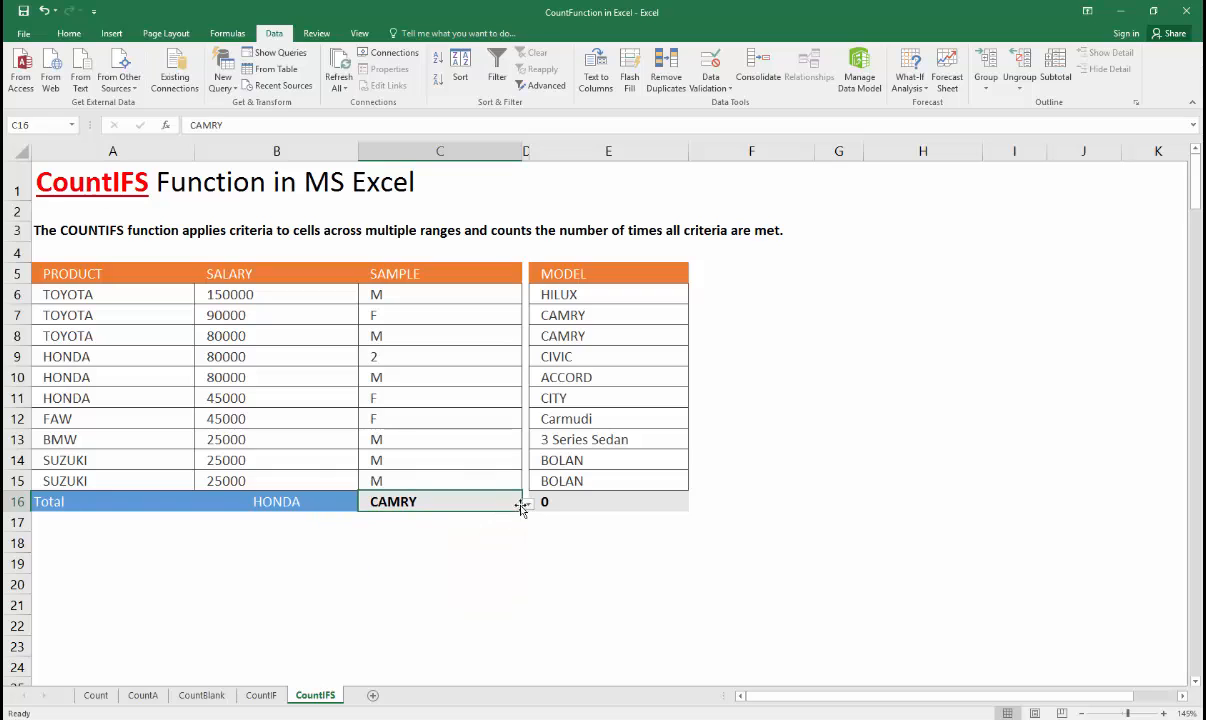
pyautogui.click(528, 508)
pyautogui.click(410, 546)
pyautogui.click(553, 356)
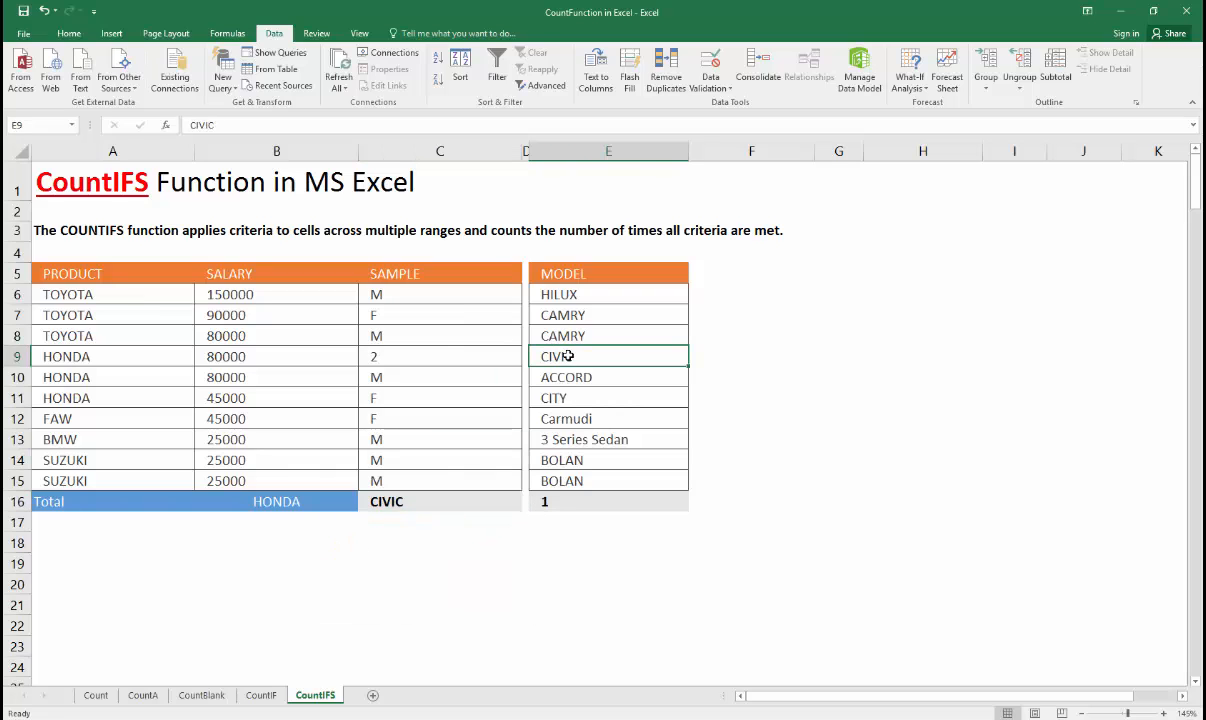
# Choose SUZUKI from the B16 criteria list and BOLAN from the C16 criteria list
pyautogui.click(489, 503)
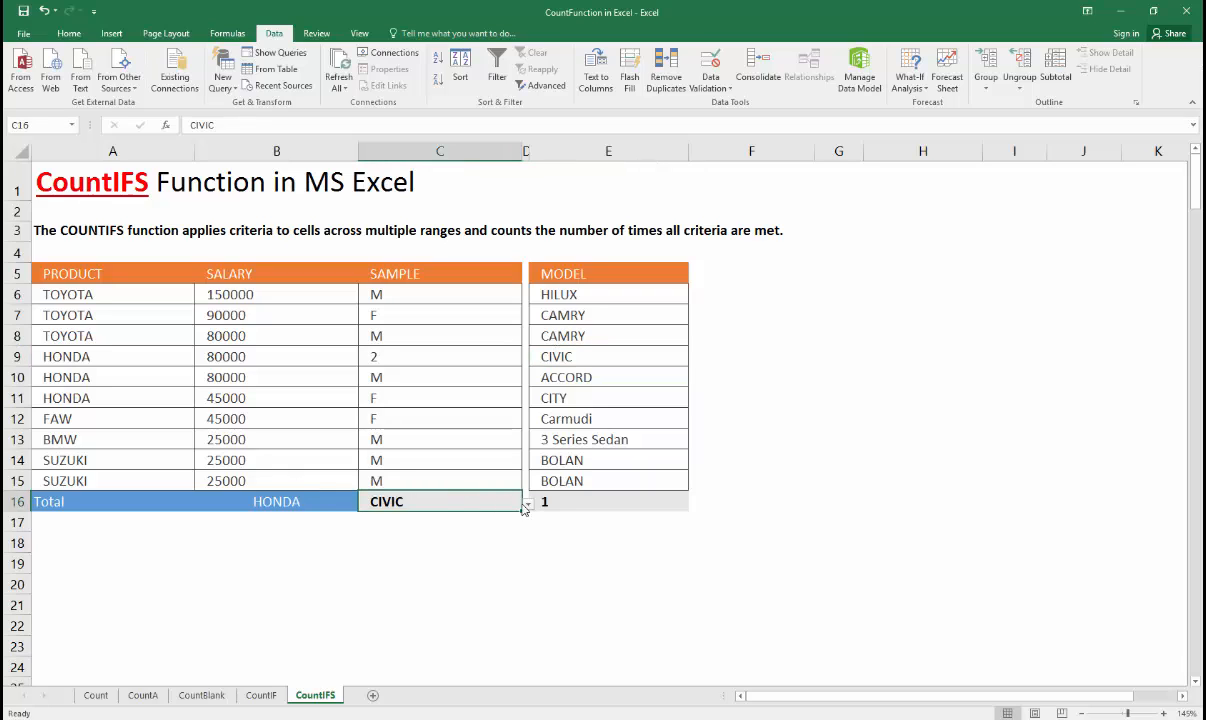
pyautogui.click(300, 499)
pyautogui.click(363, 502)
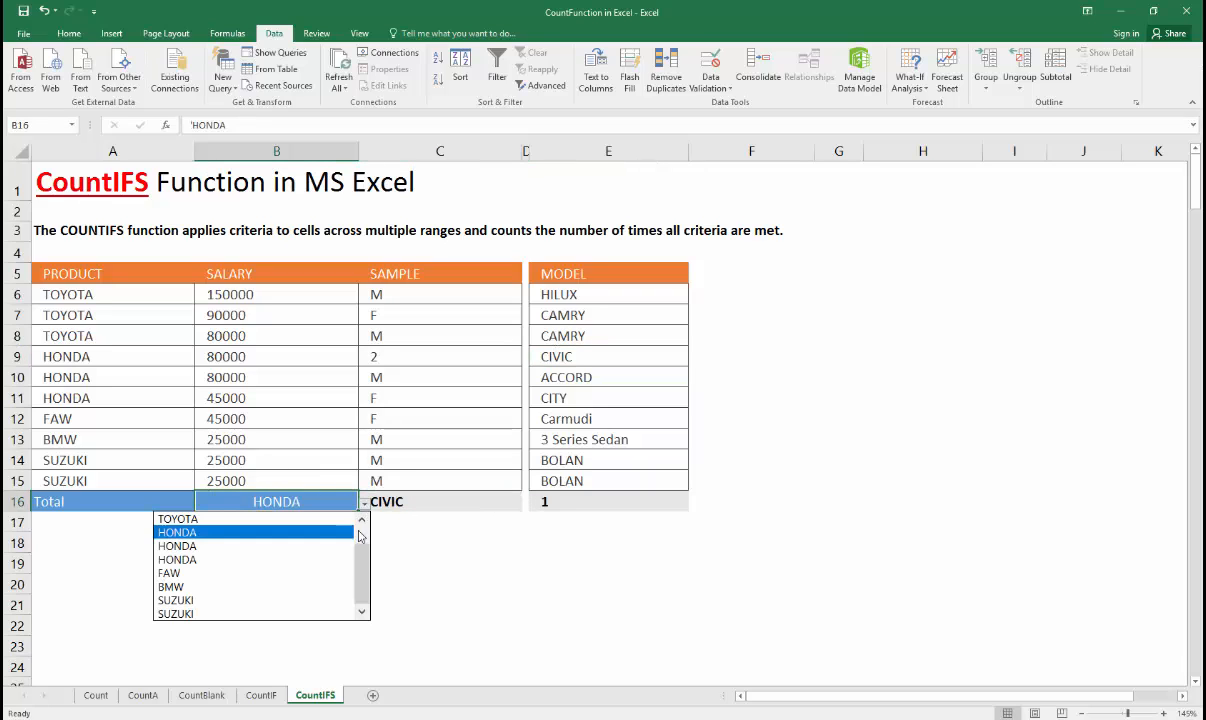
pyautogui.click(306, 607)
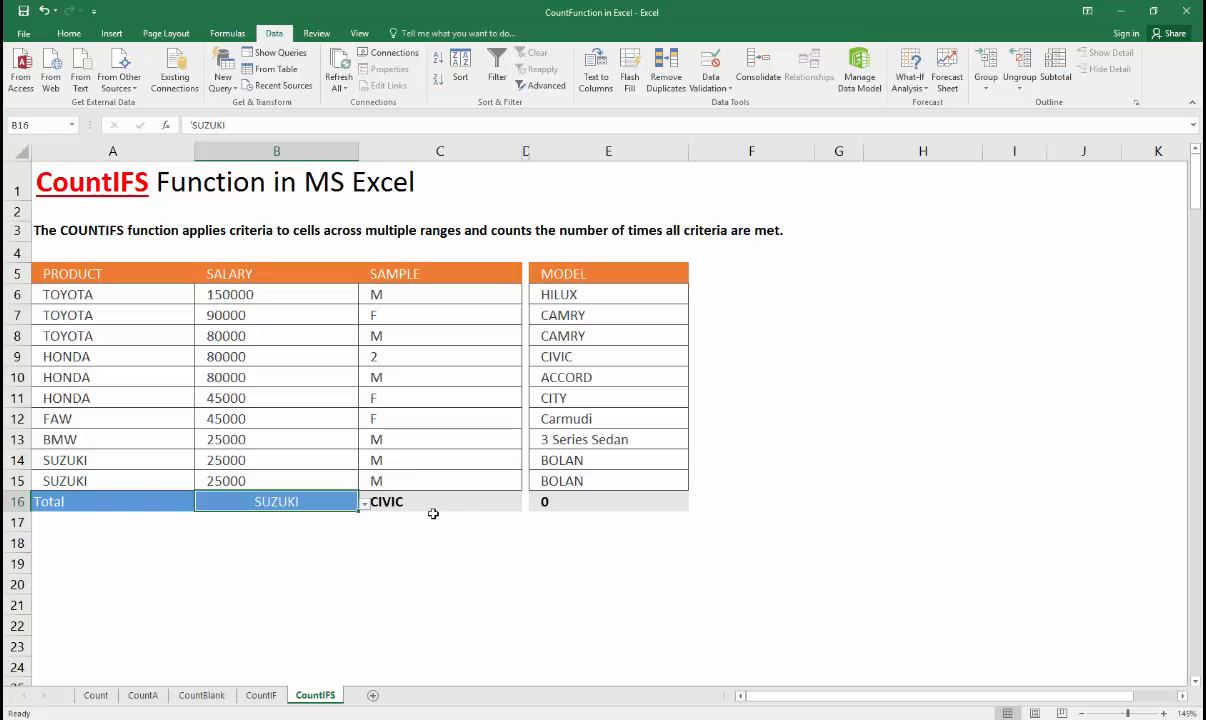
pyautogui.click(470, 503)
pyautogui.click(525, 505)
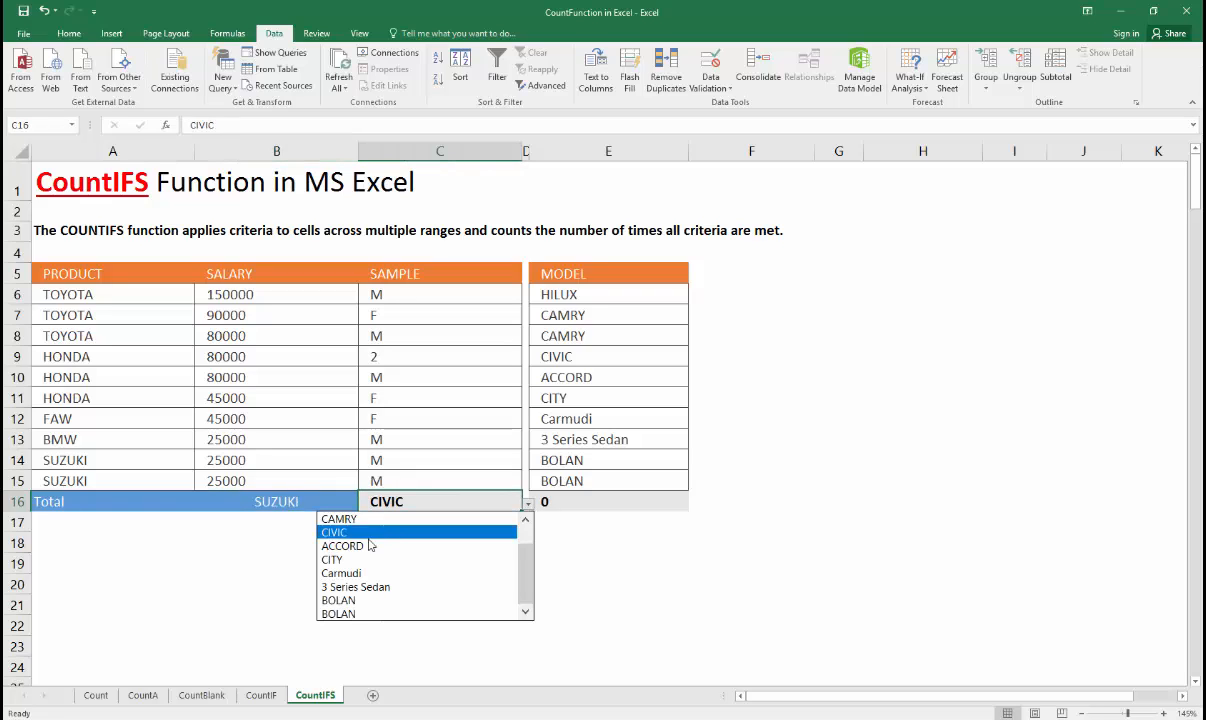
pyautogui.click(345, 600)
# Change the model in E13 to BOLAN and check the COUNTIFS formula in E16
pyautogui.click(585, 439)
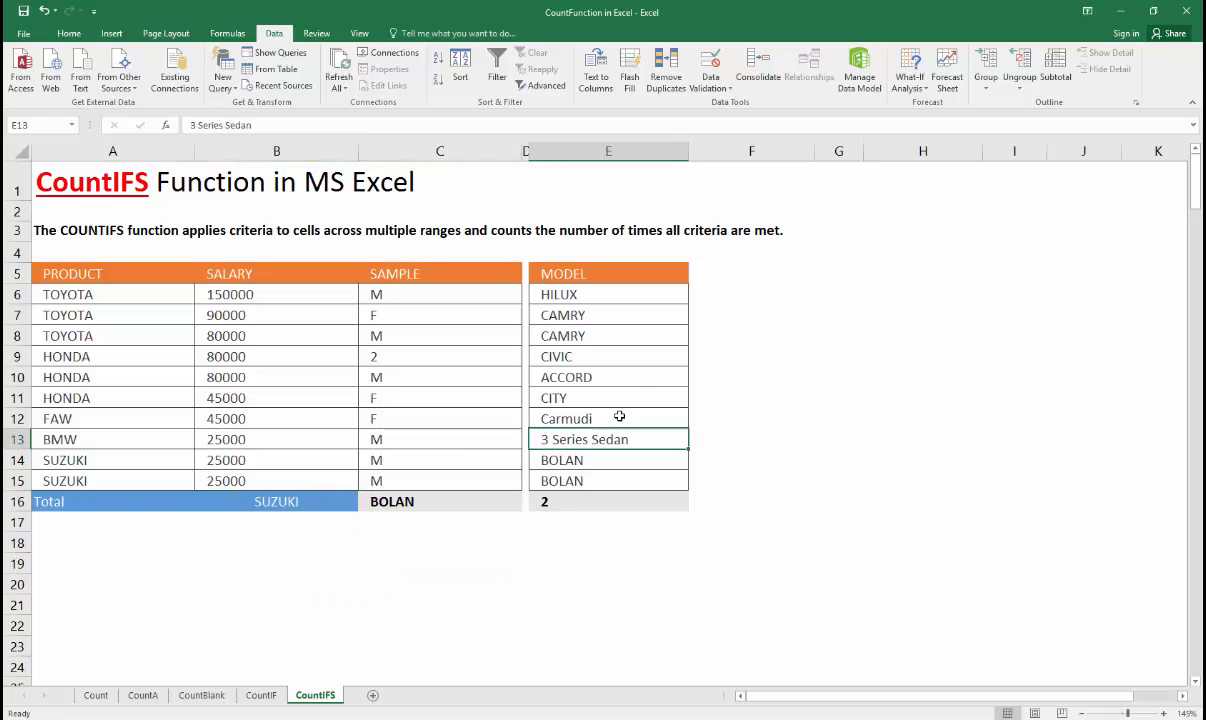
pyautogui.write('B')
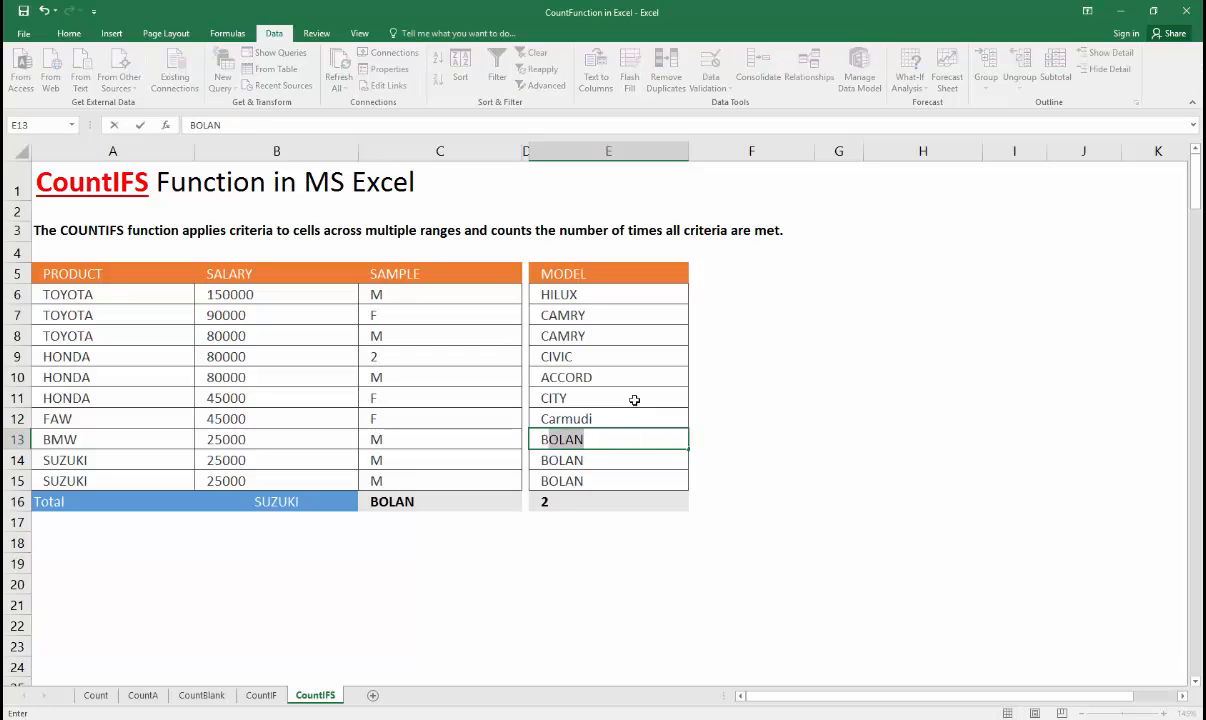
pyautogui.press('Return')
pyautogui.click(573, 501)
pyautogui.doubleClick(575, 503)
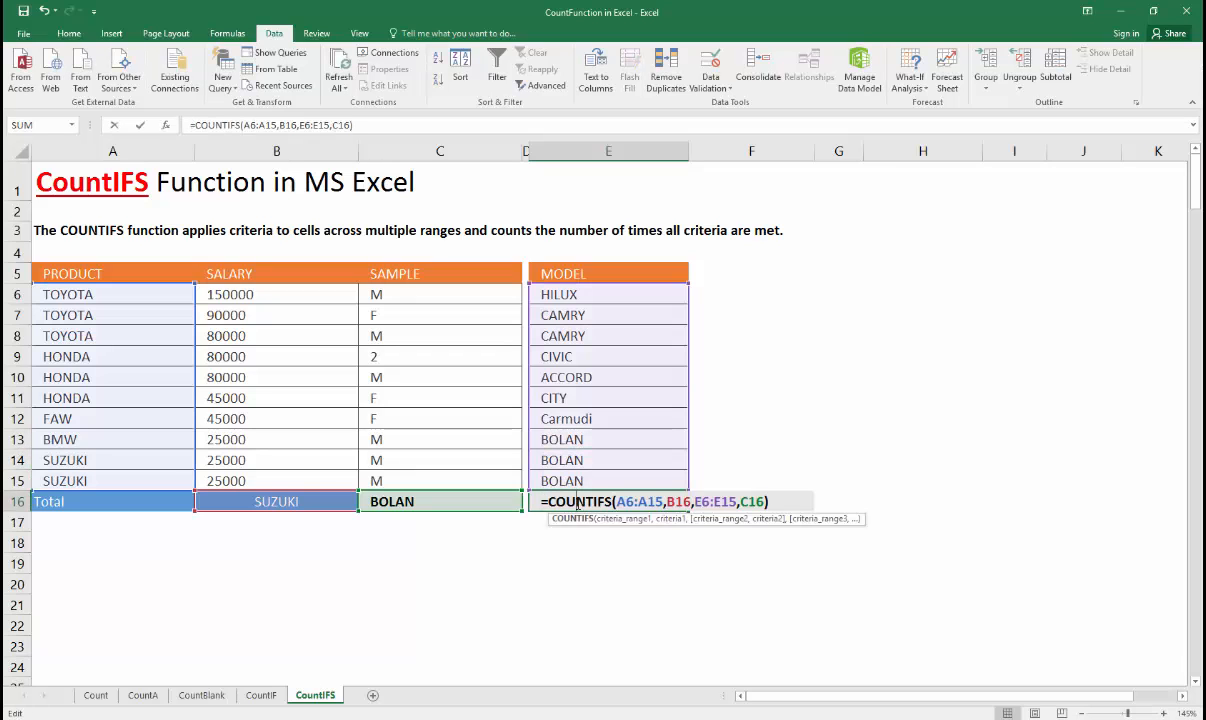
pyautogui.press('Return')
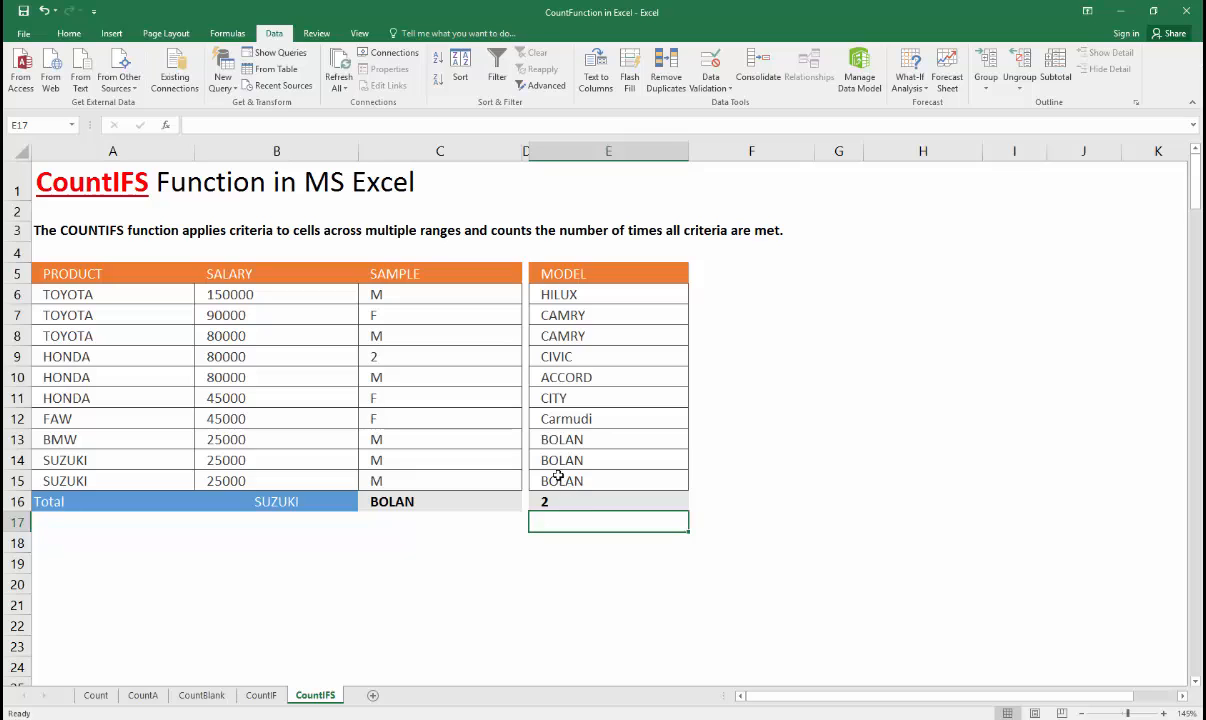
# Change the product in A13 to SUZUKI so that row 13 meets both COUNTIFS criteria
pyautogui.click(551, 444)
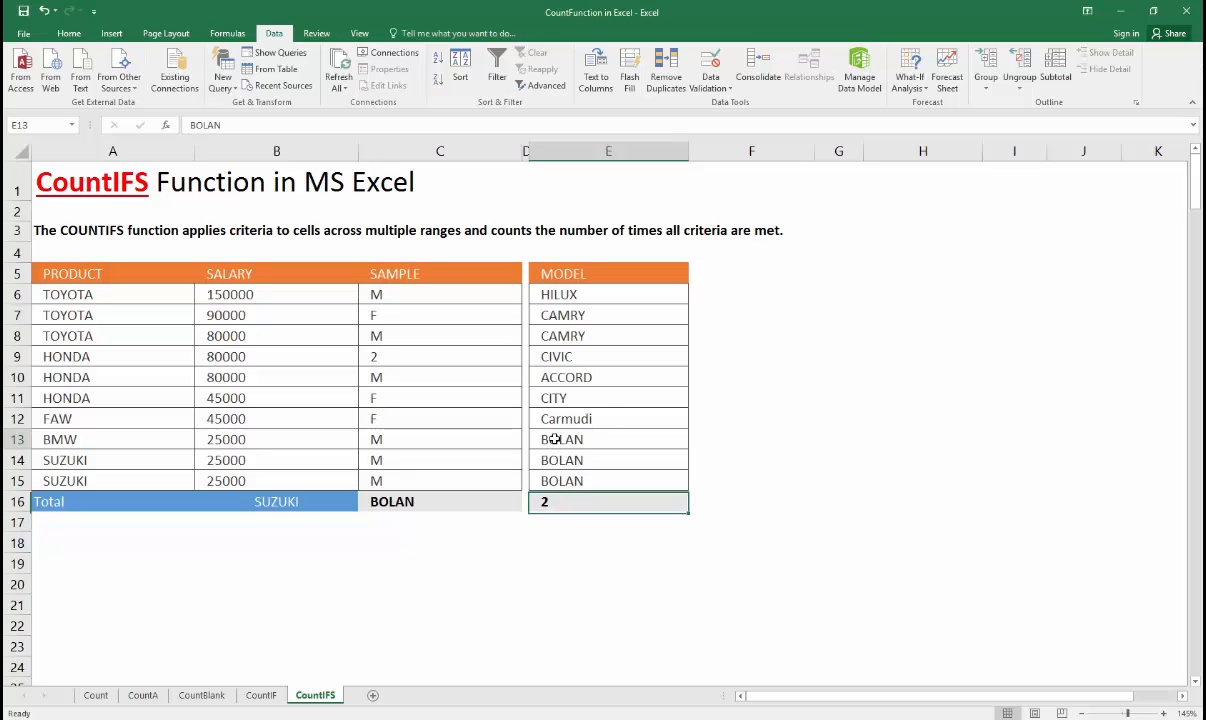
pyautogui.click(109, 440)
pyautogui.write('SUZUKI')
pyautogui.press('Tab')
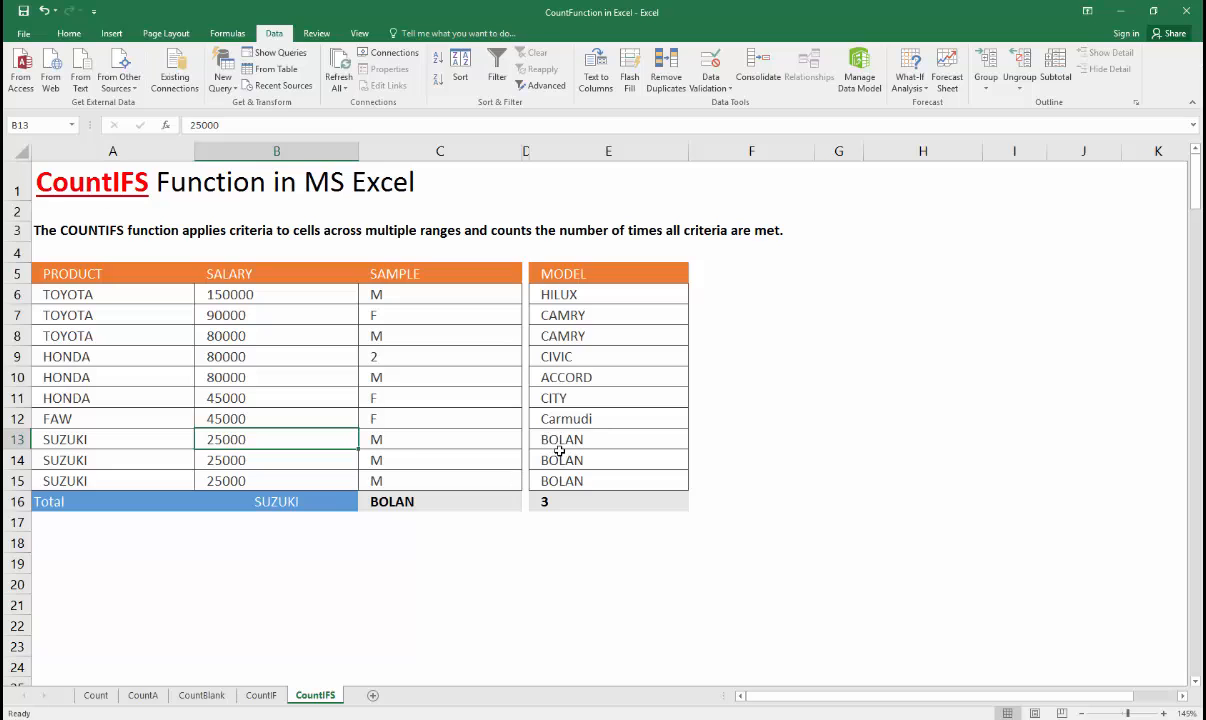
pyautogui.press('Down')
pyautogui.press('Down')
pyautogui.press('Down')
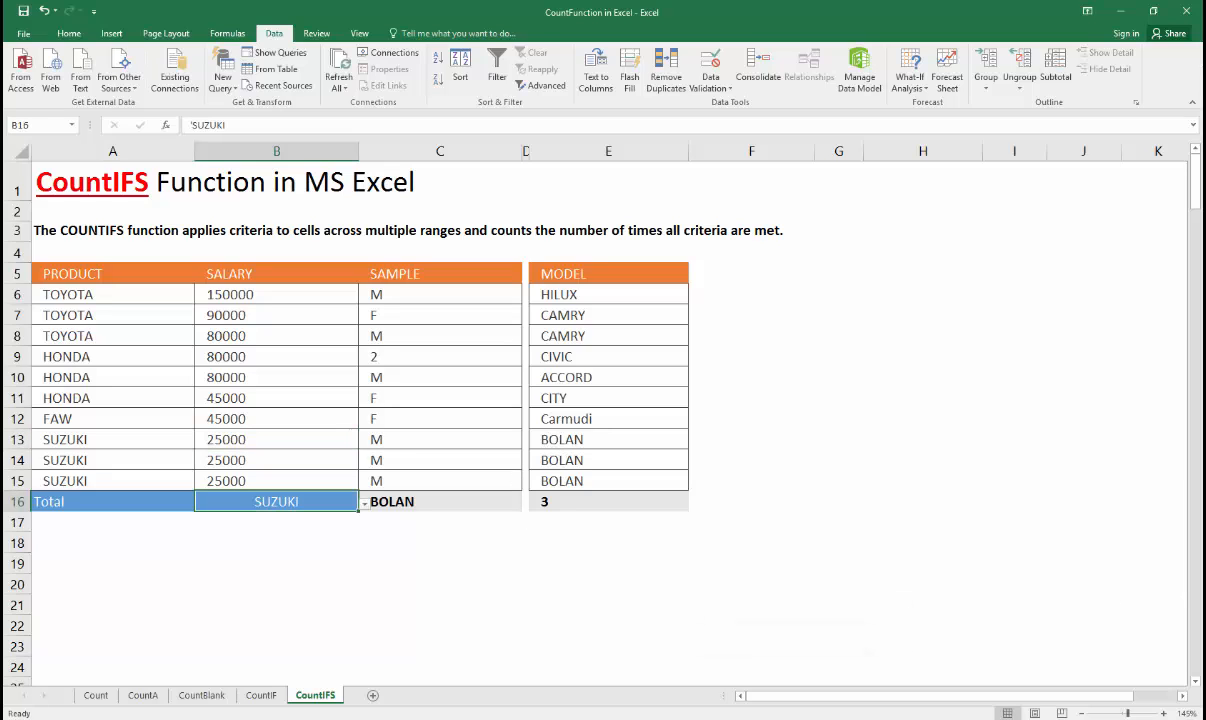
# Go to the CountIF sheet and review the COUNTIF formulas in B16 and C16
pyautogui.click(261, 695)
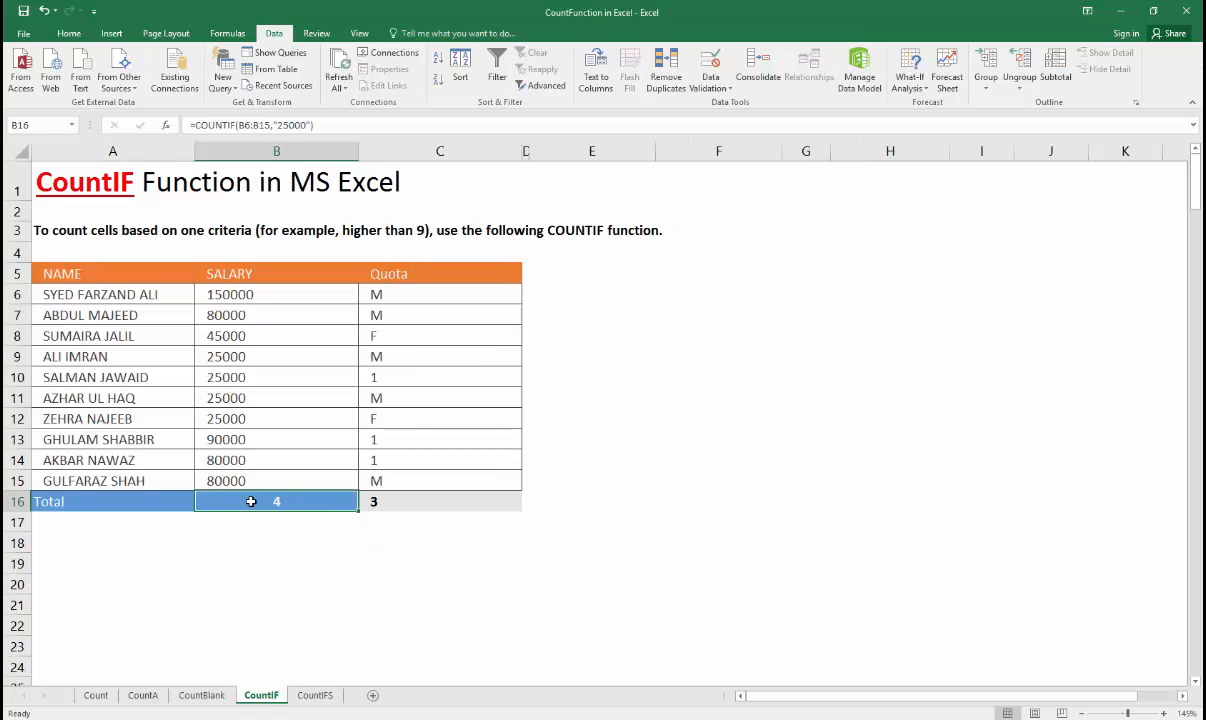
pyautogui.click(393, 503)
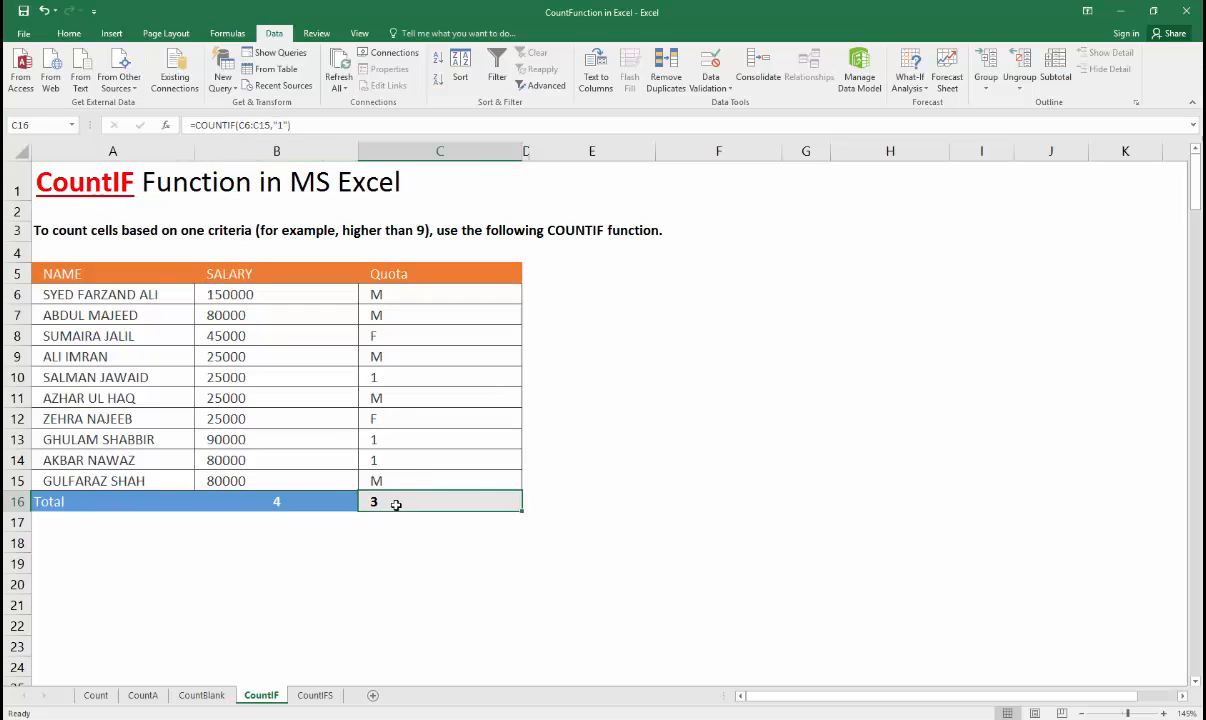
pyautogui.doubleClick(421, 503)
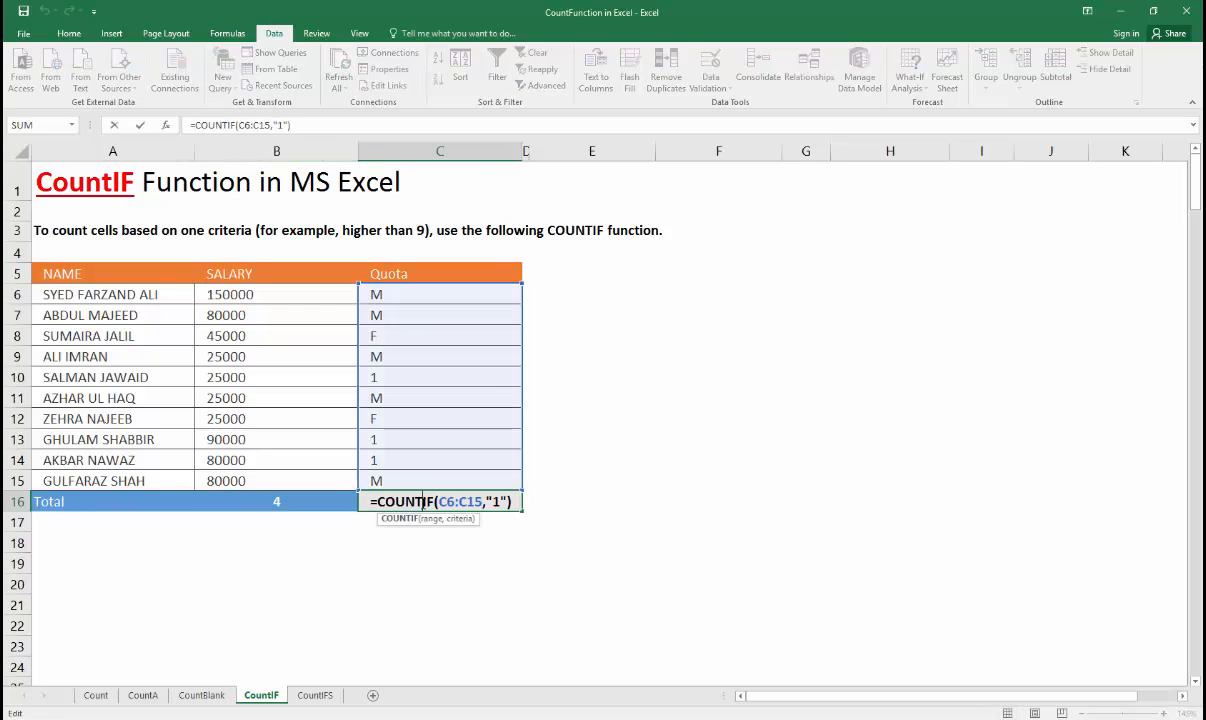
pyautogui.press('Escape')
# Clear B16 and replace the "1" criterion in the C16 COUNTIF formula with a reference to B16
pyautogui.click(328, 500)
pyautogui.press('Delete')
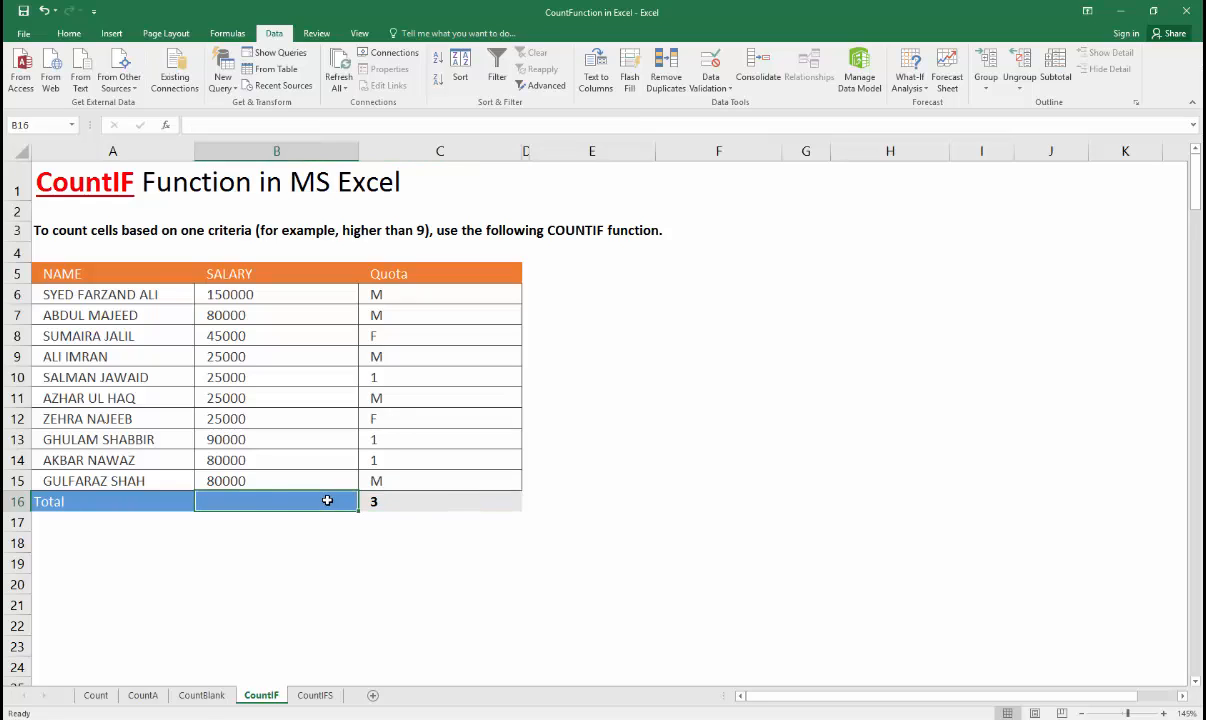
pyautogui.doubleClick(408, 503)
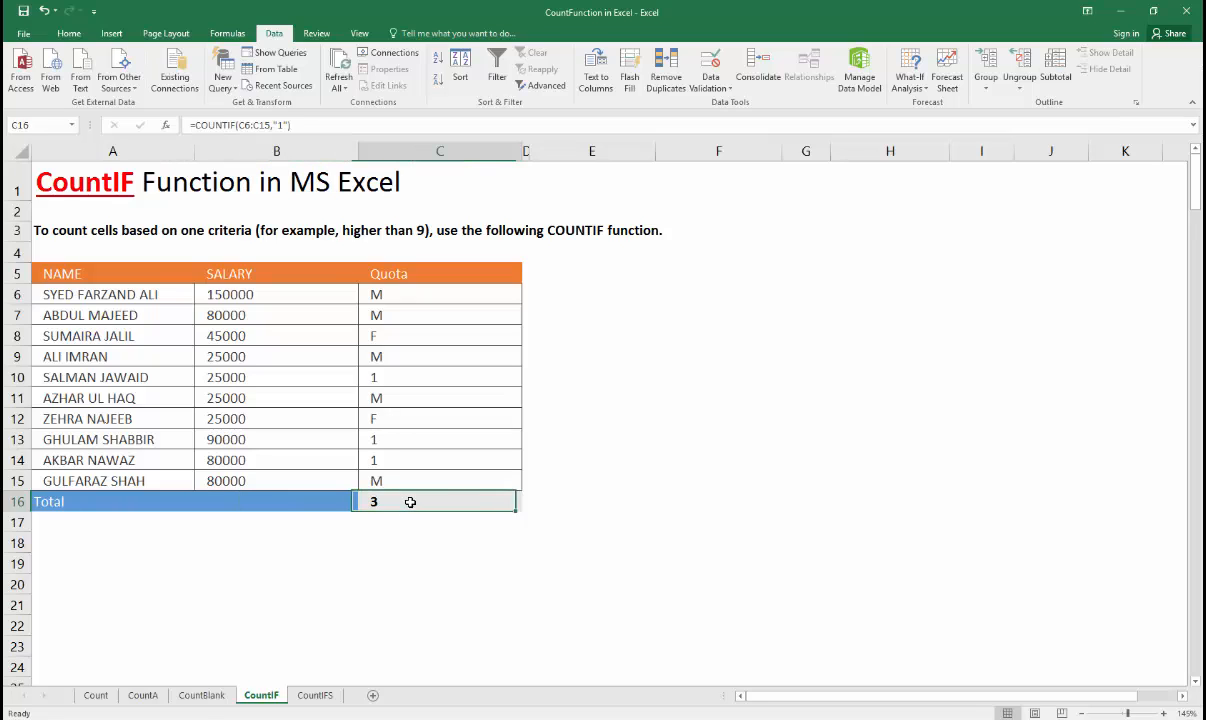
pyautogui.doubleClick(493, 501)
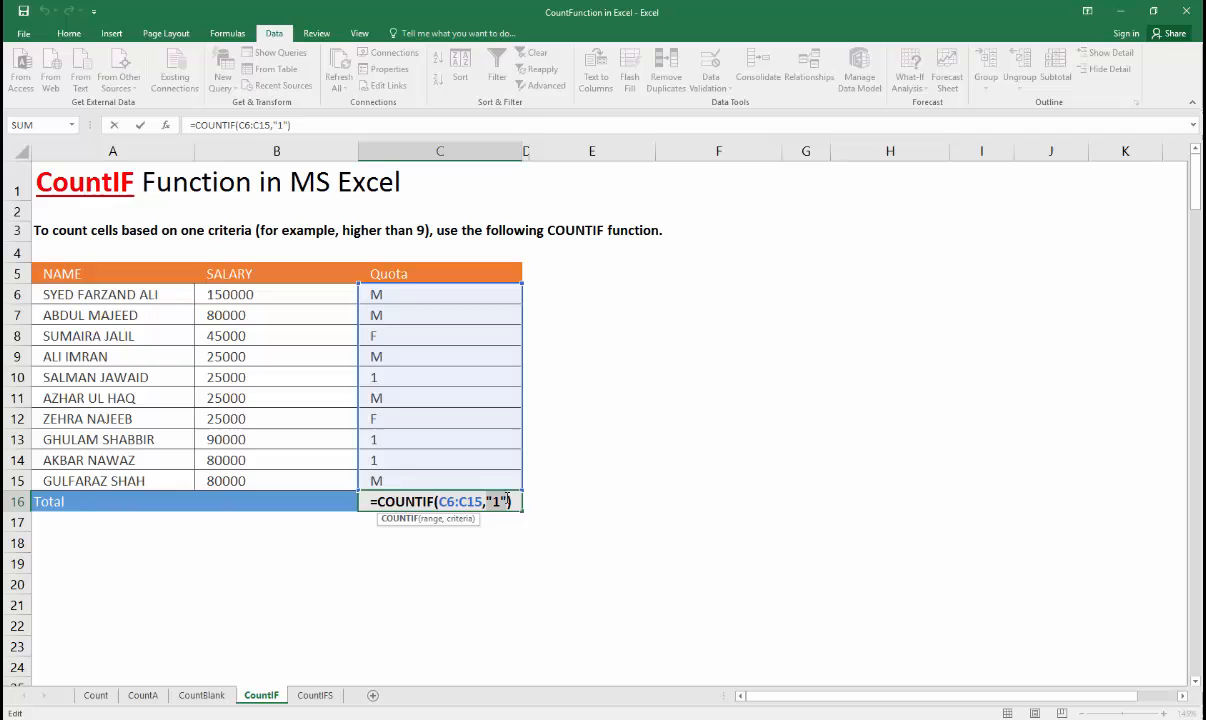
pyautogui.click(267, 499)
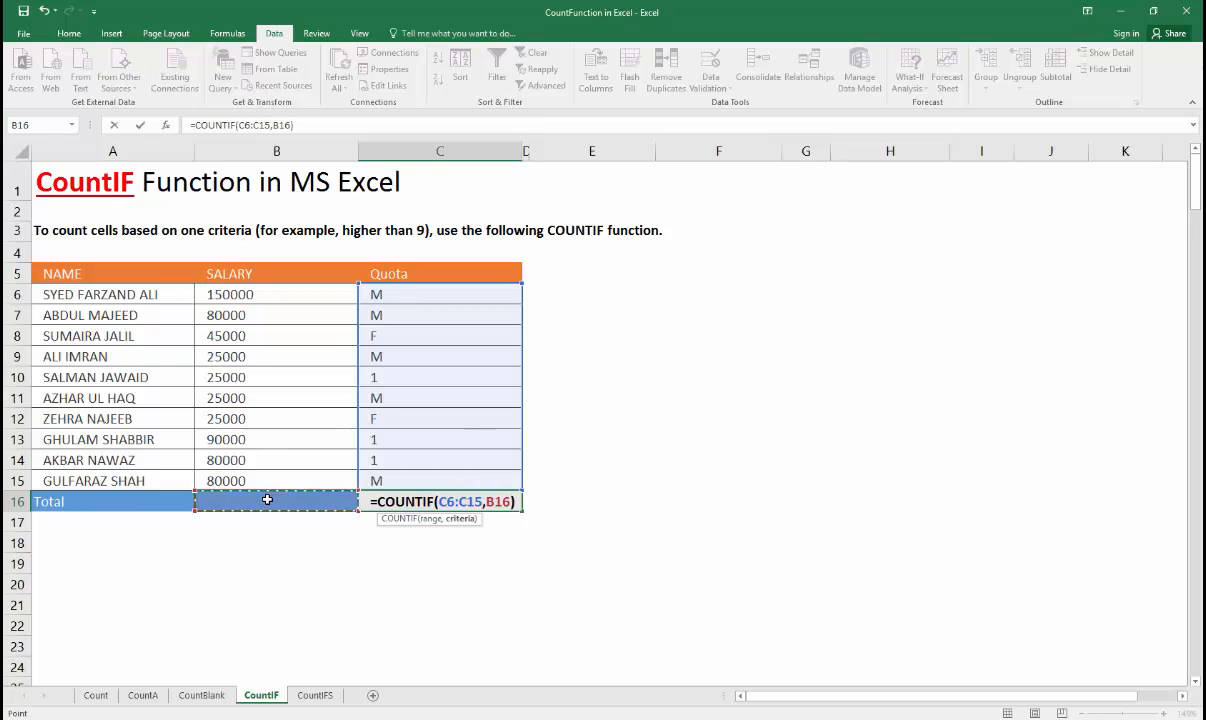
pyautogui.press('Return')
# Enter M as the criterion in B16 and check the COUNTIF total in C16
pyautogui.click(263, 500)
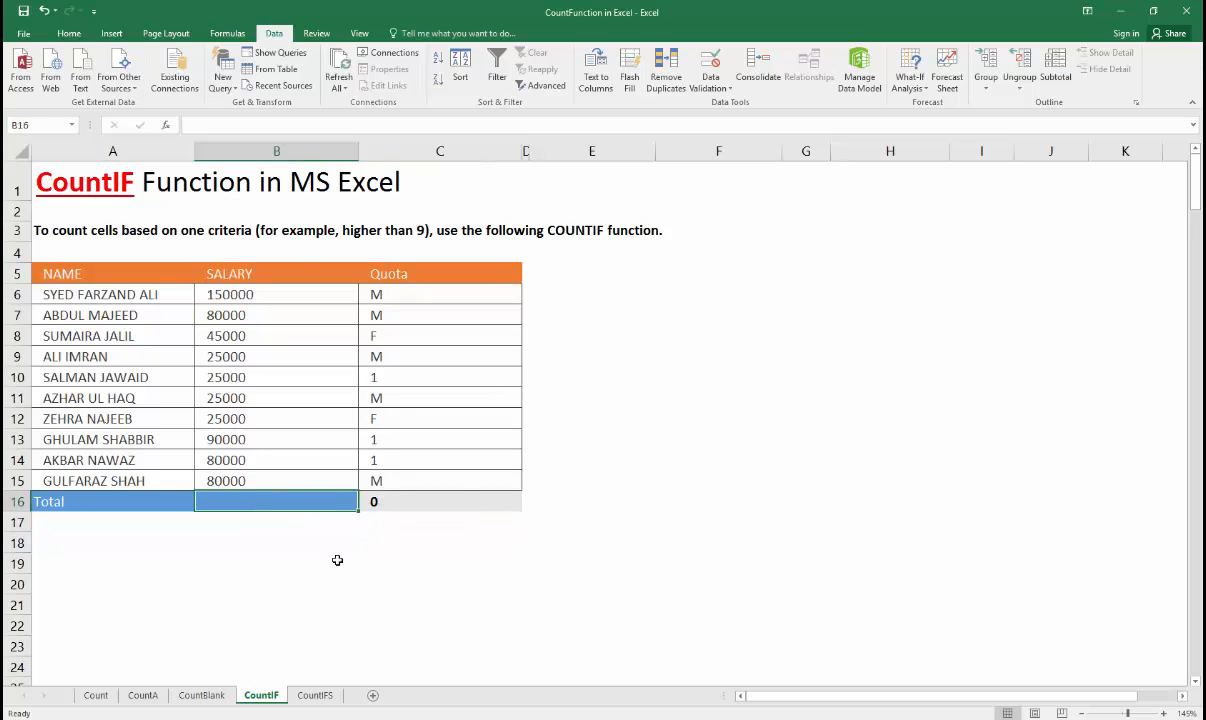
pyautogui.write('M')
pyautogui.press('Return')
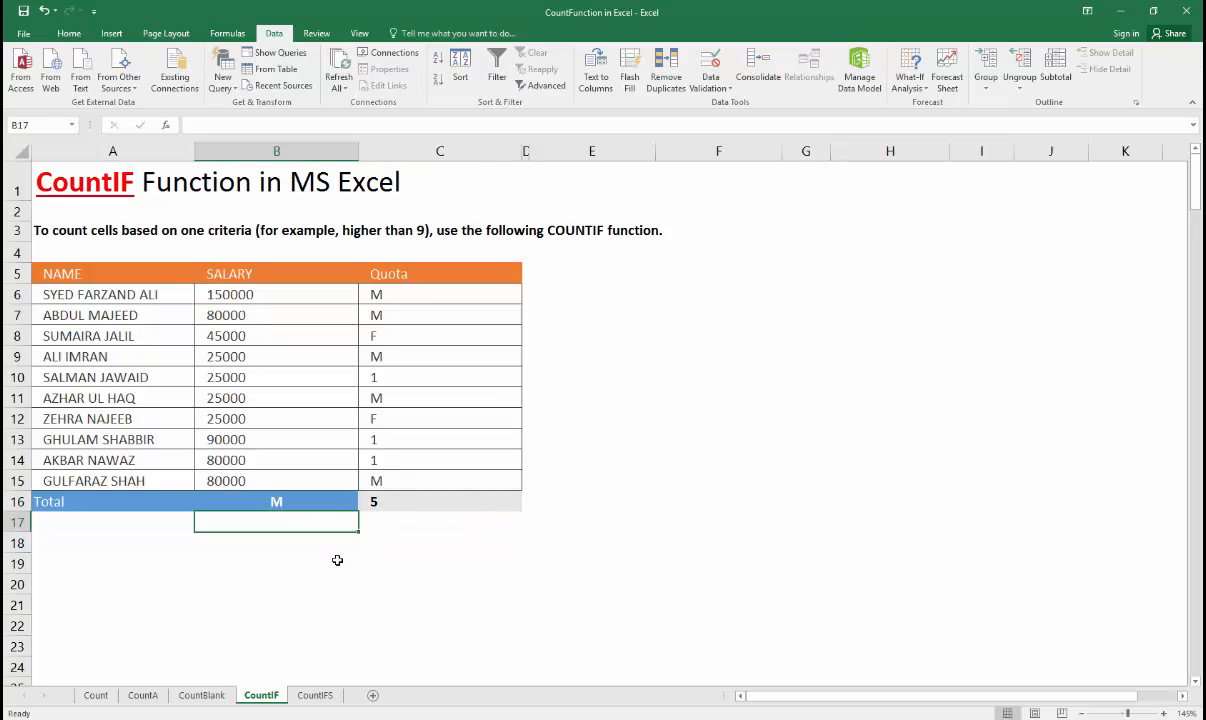
pyautogui.click(378, 503)
# Set the COUNTIF criterion in B16 to 1
pyautogui.click(333, 499)
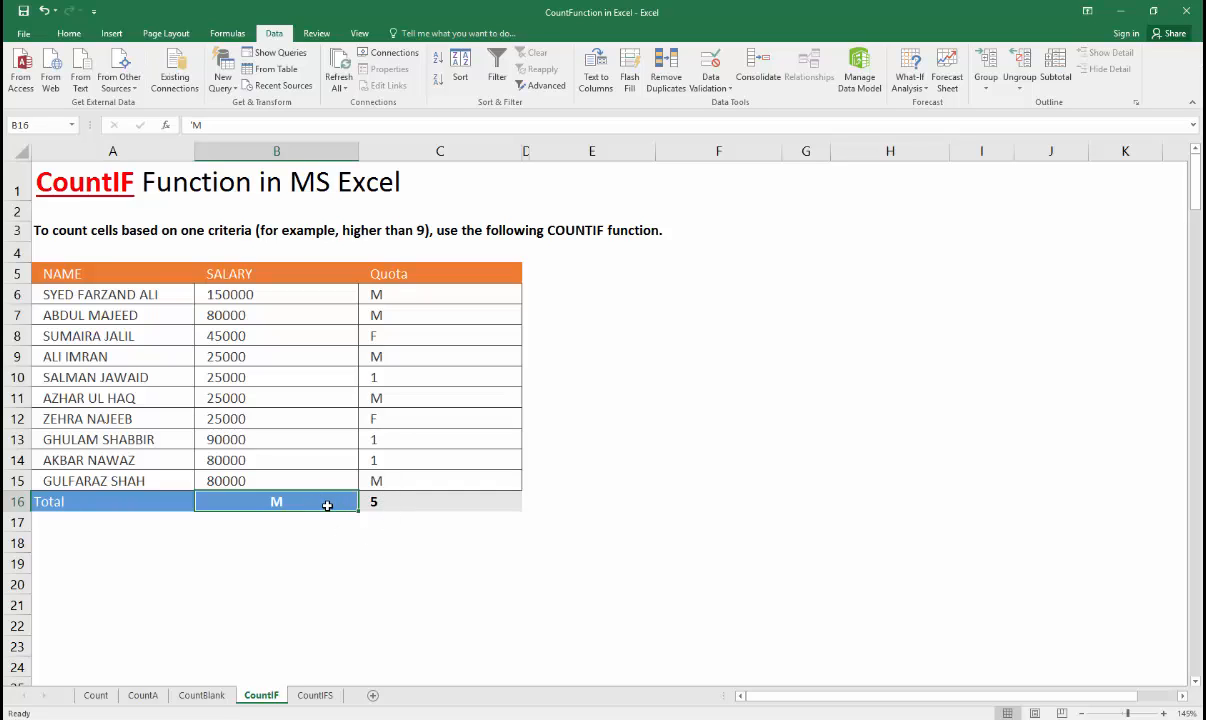
pyautogui.write('1')
pyautogui.press('Return')
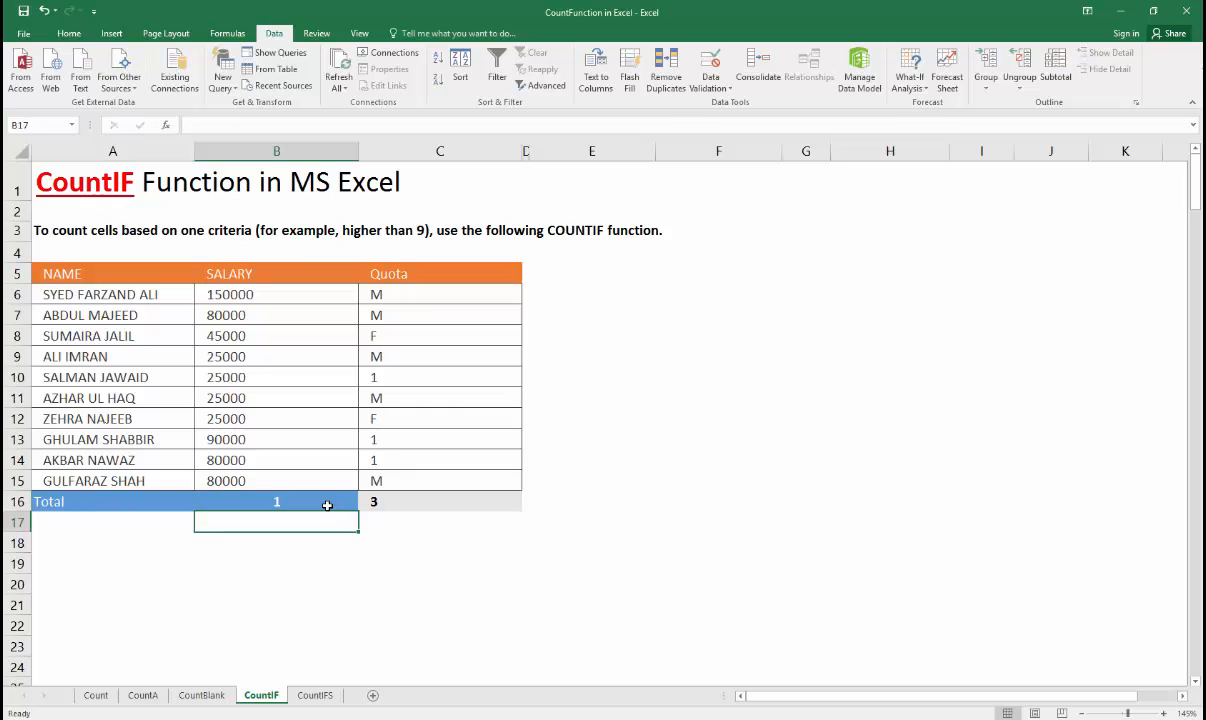
# Add list data validation to B16 with the Quota cells C6:C15 as its source
pyautogui.click(313, 503)
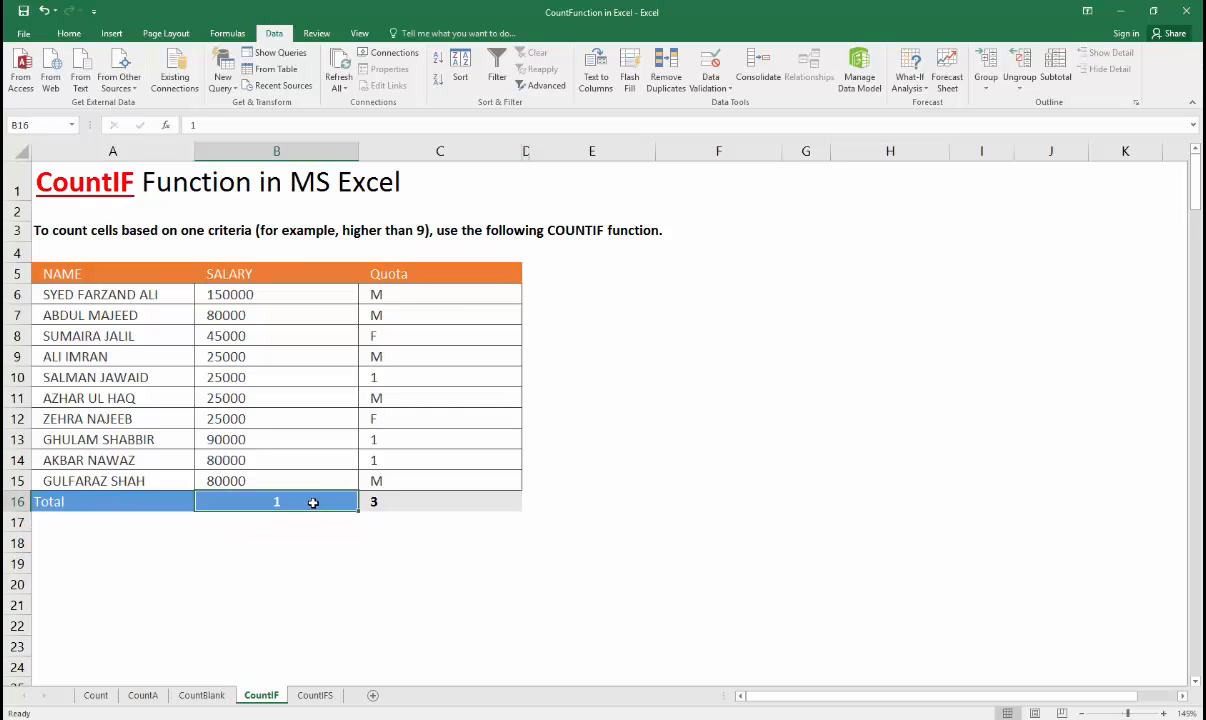
pyautogui.click(710, 88)
pyautogui.click(690, 116)
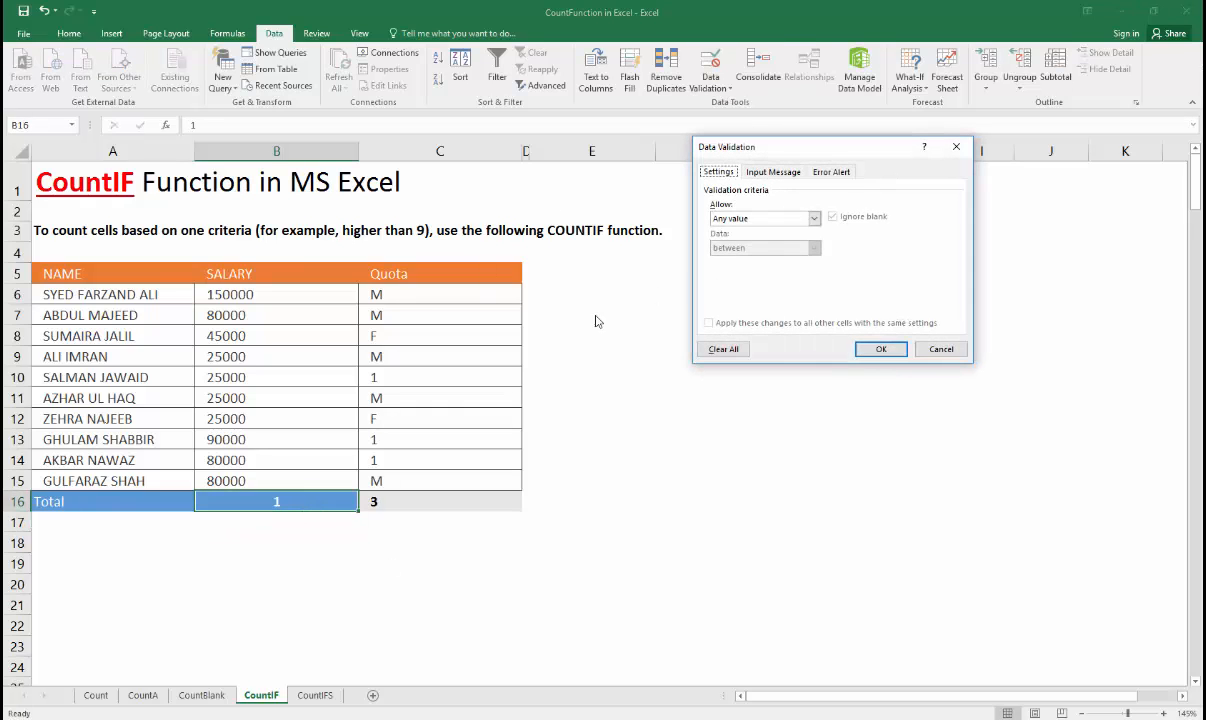
pyautogui.click(762, 218)
pyautogui.click(745, 261)
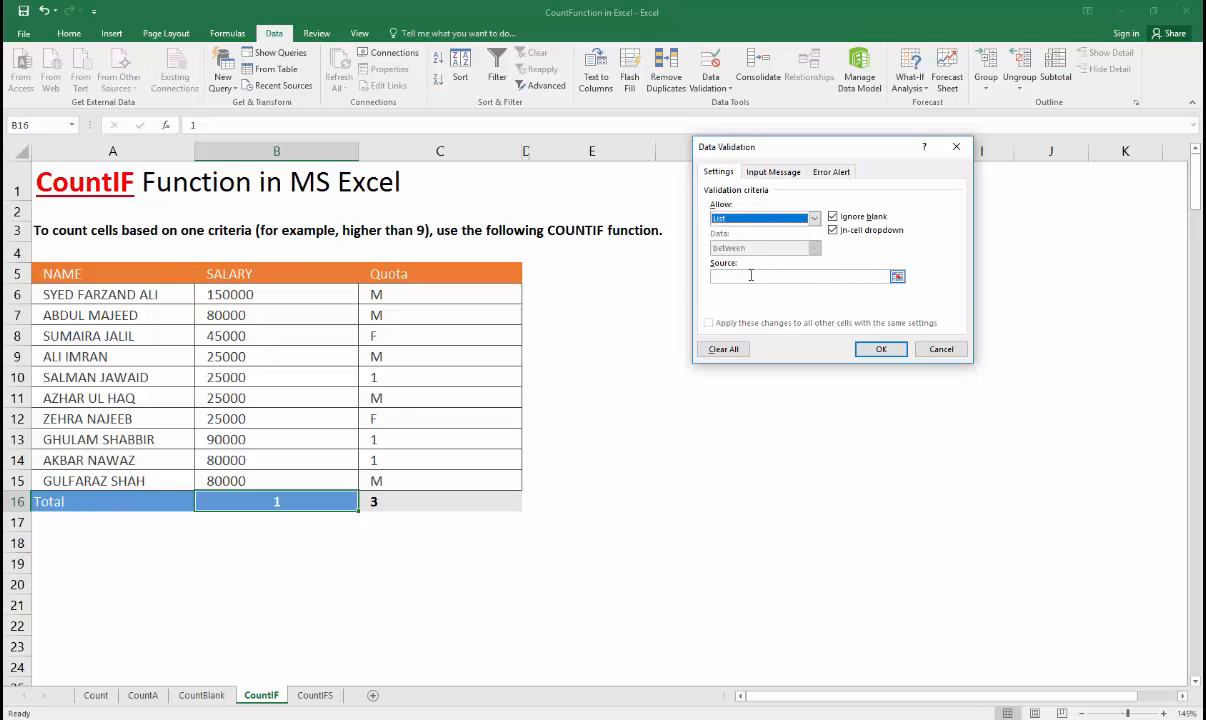
pyautogui.click(751, 276)
pyautogui.moveTo(440, 294); pyautogui.dragTo(452, 480)
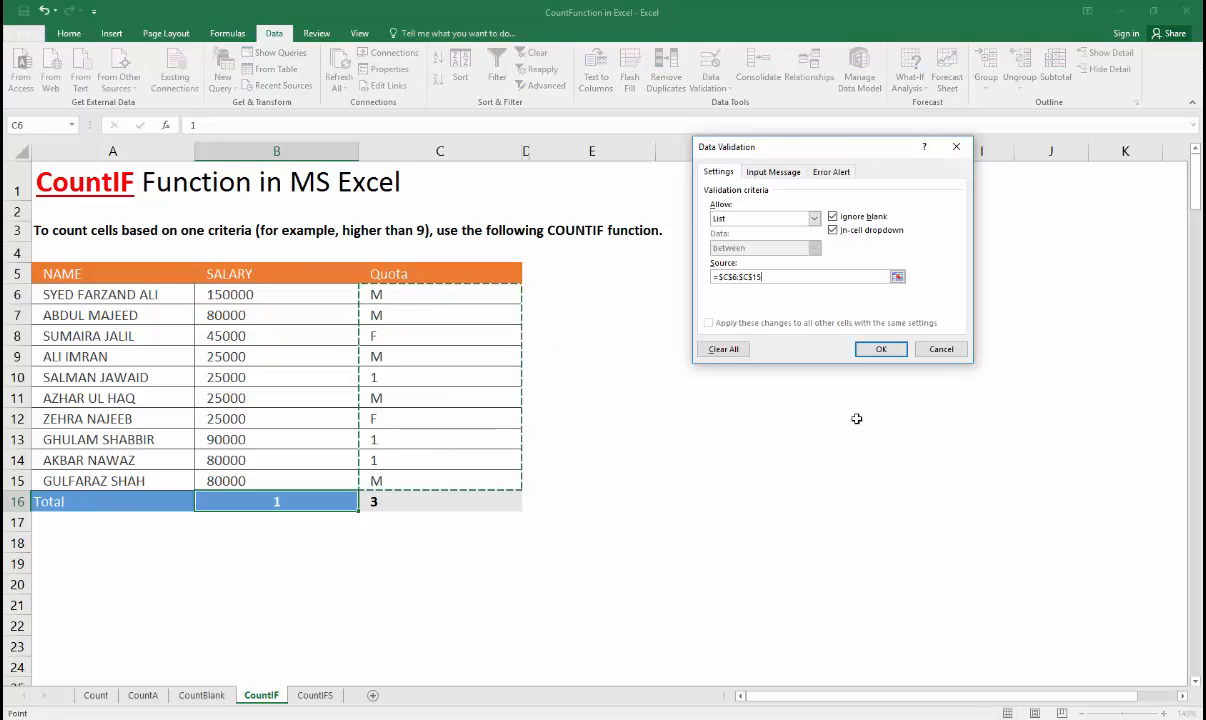
pyautogui.click(881, 349)
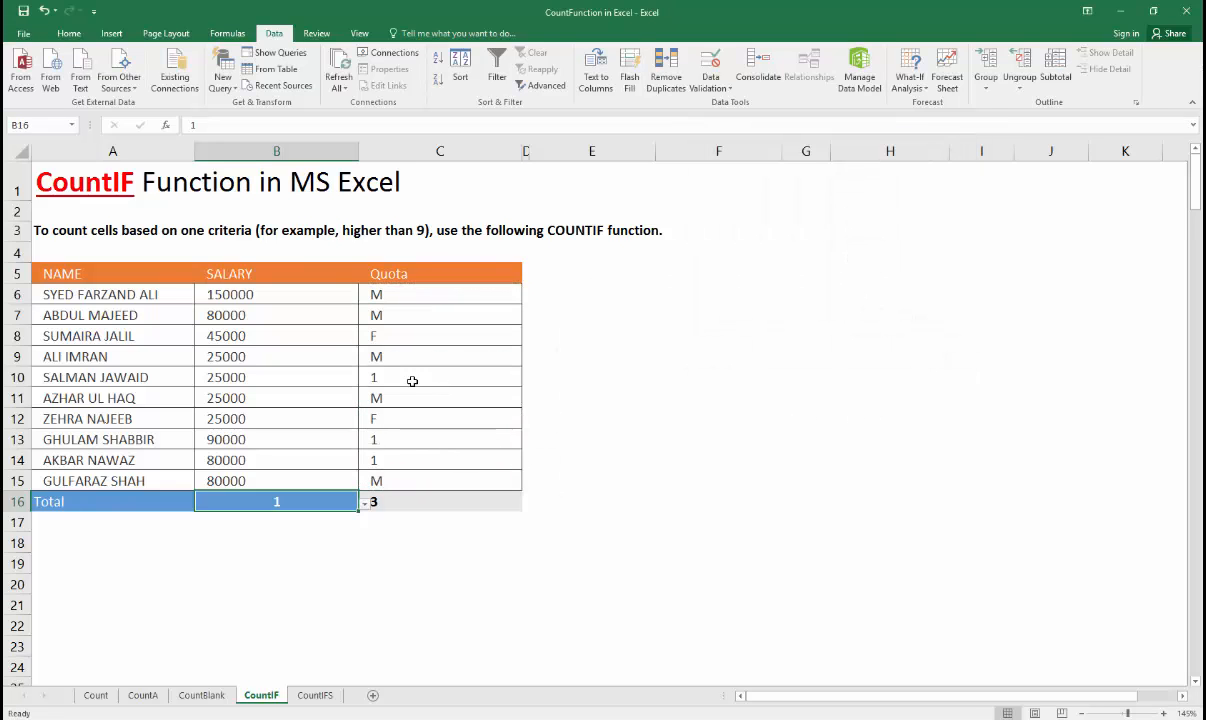
# Try different criteria from the validation list in B16, finishing with F
pyautogui.click(364, 503)
pyautogui.click(323, 534)
pyautogui.click(365, 505)
pyautogui.click(270, 537)
# Change the Quota value in C13 to F
pyautogui.click(393, 418)
pyautogui.click(398, 437)
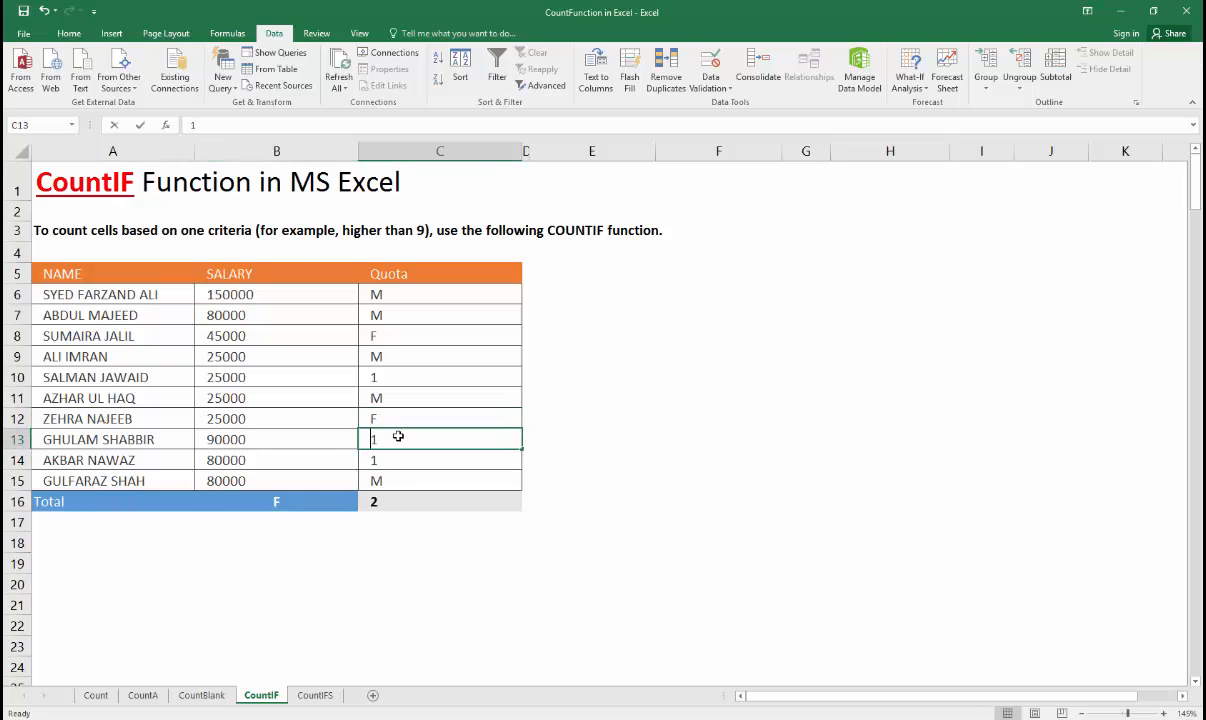
pyautogui.write('F')
pyautogui.press('Return')
# Choose M from the validation list in B16 and check the COUNTIF total in C16
pyautogui.click(286, 500)
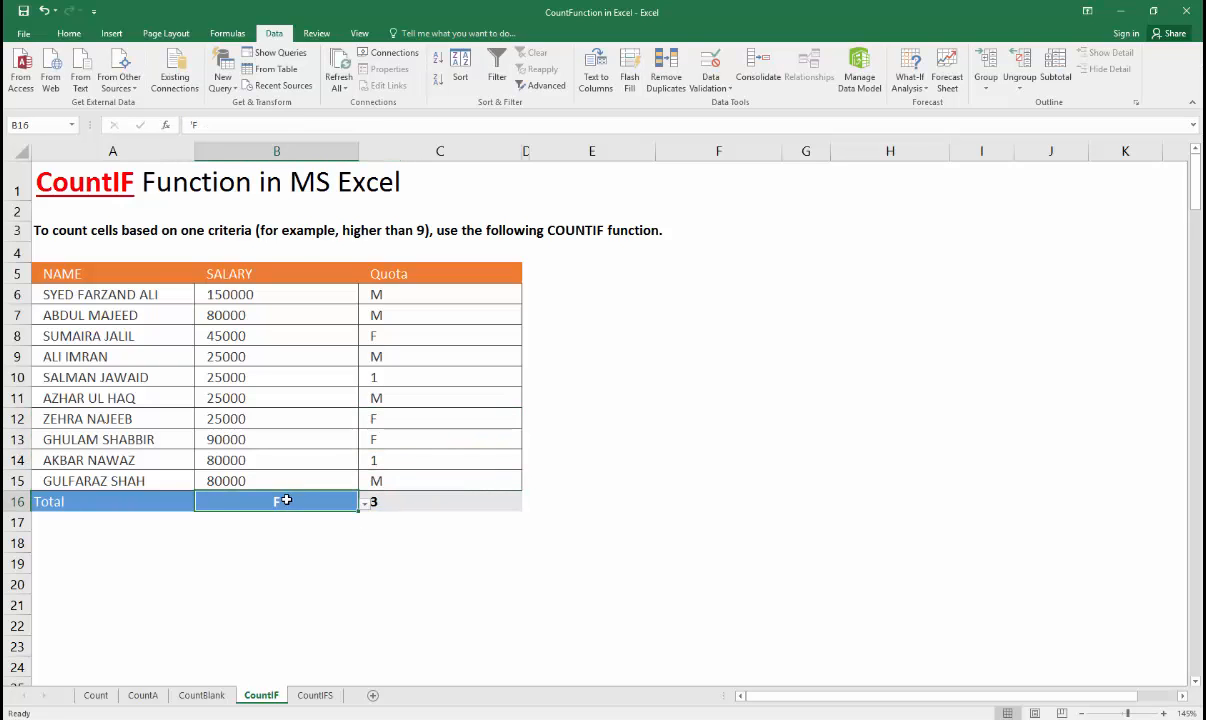
pyautogui.click(364, 504)
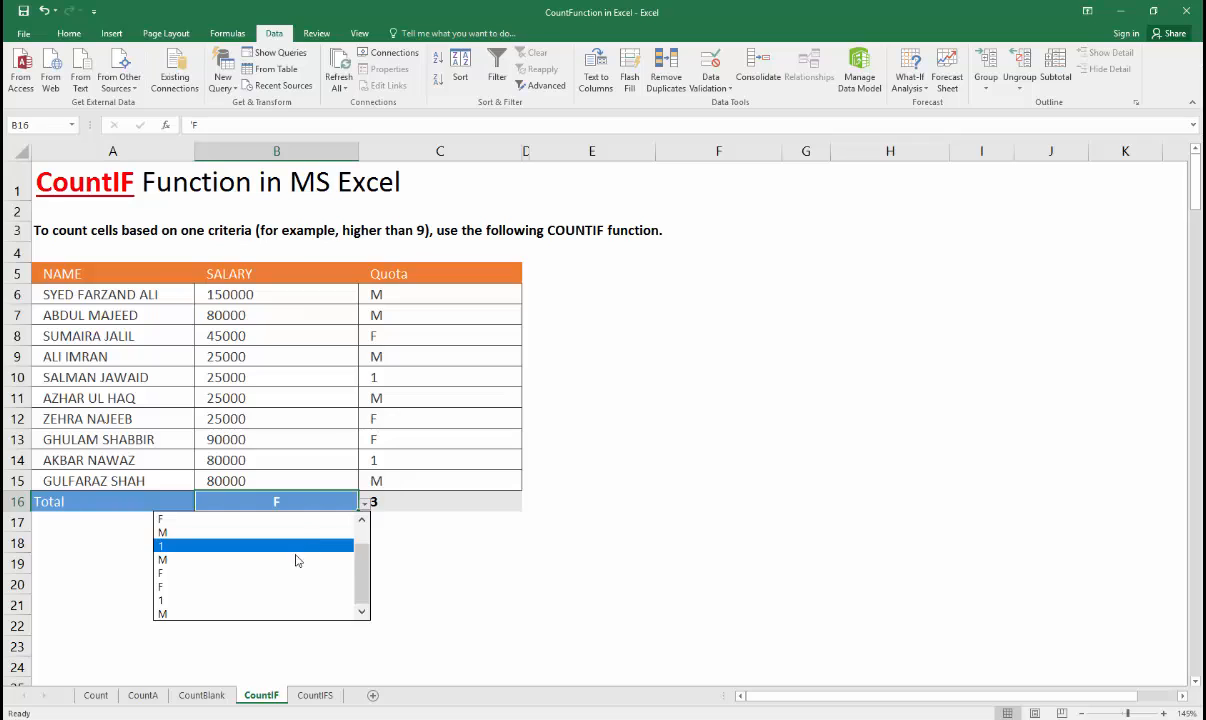
pyautogui.click(296, 560)
pyautogui.click(385, 500)
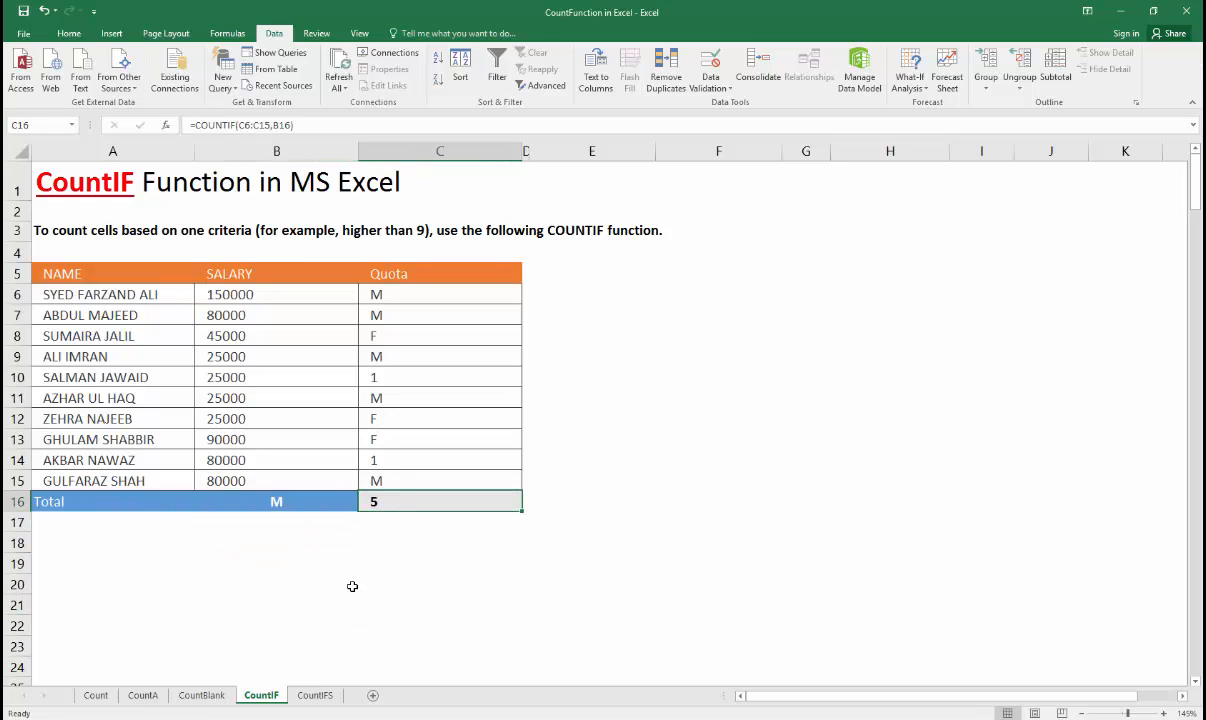
# Review the data validation options, the criterion cell B16 and the COUNTIF formula in C16 that refers to it
pyautogui.click(726, 89)
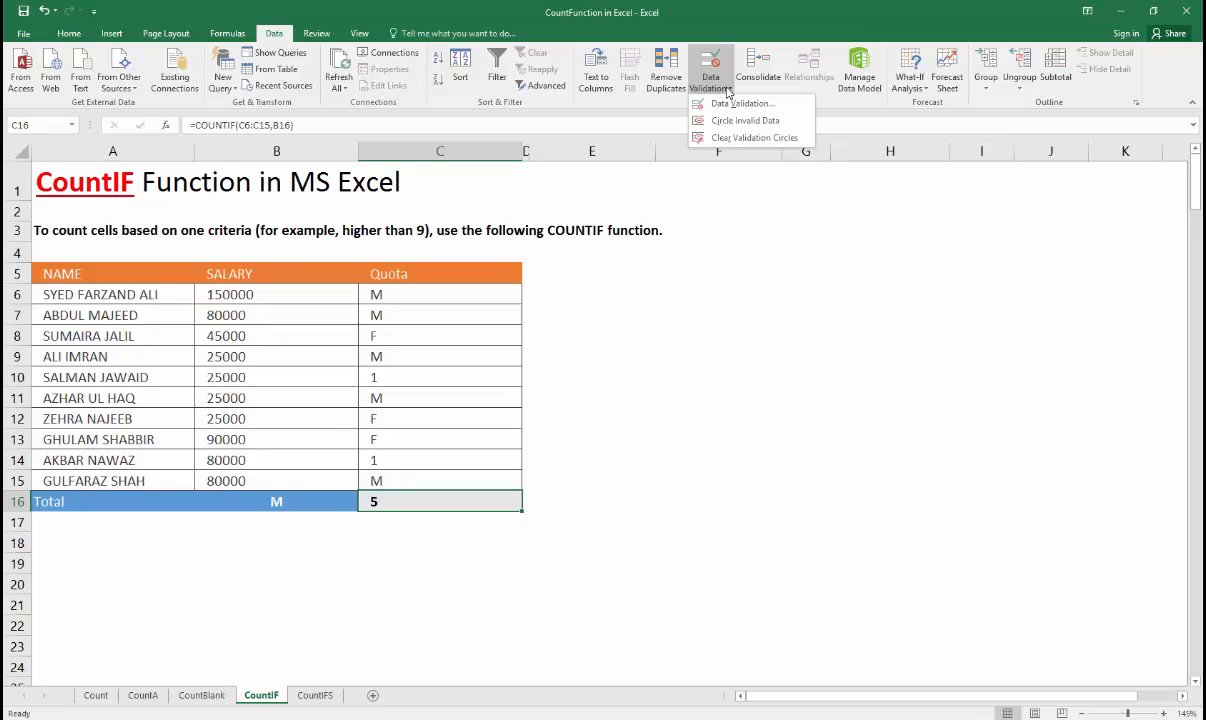
pyautogui.click(431, 497)
pyautogui.click(326, 496)
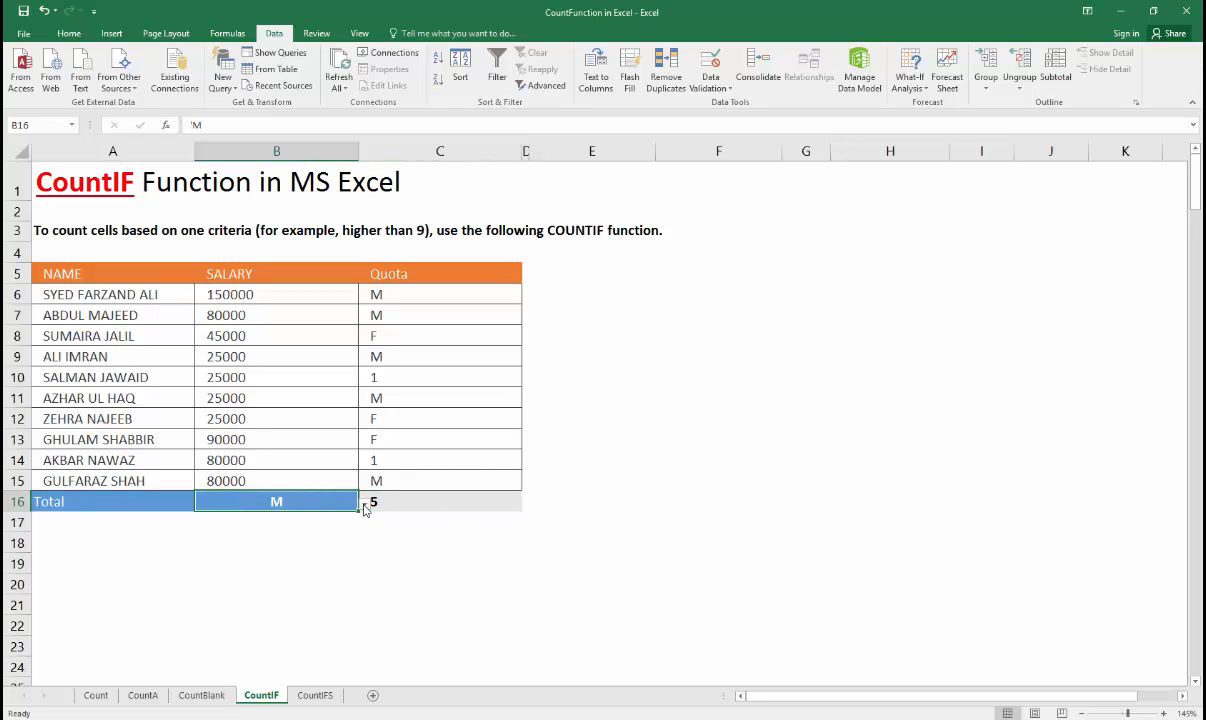
pyautogui.click(378, 505)
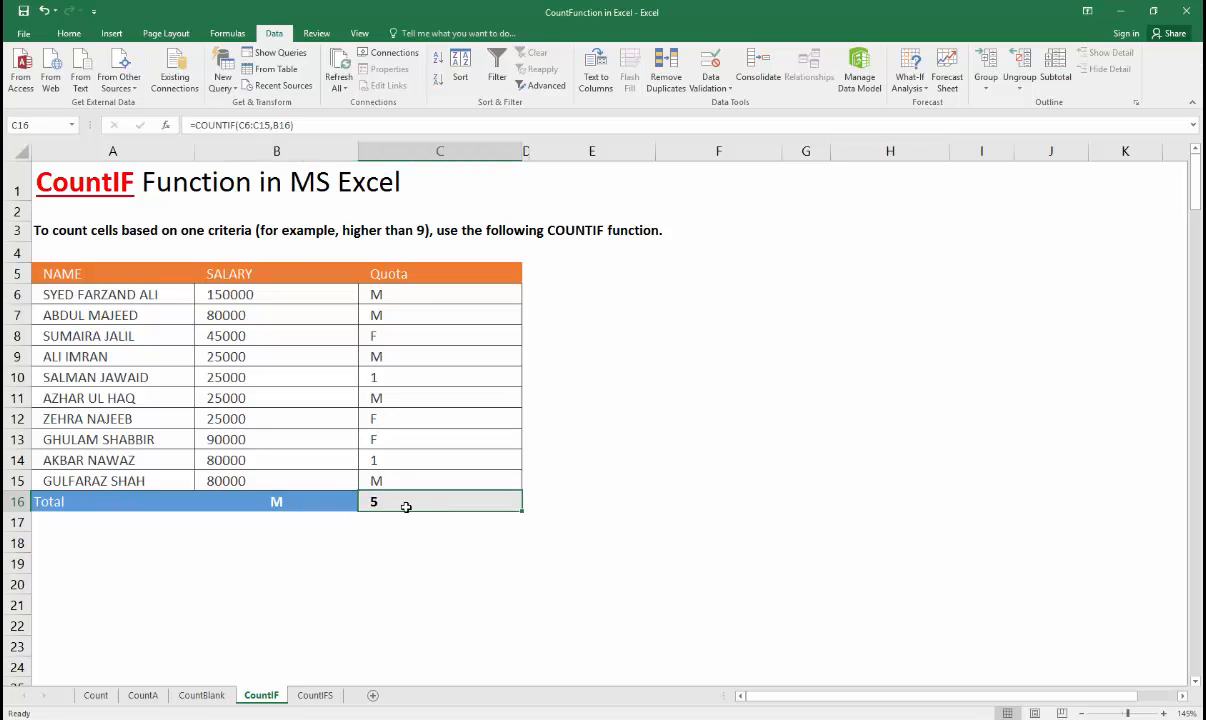
pyautogui.click(328, 497)
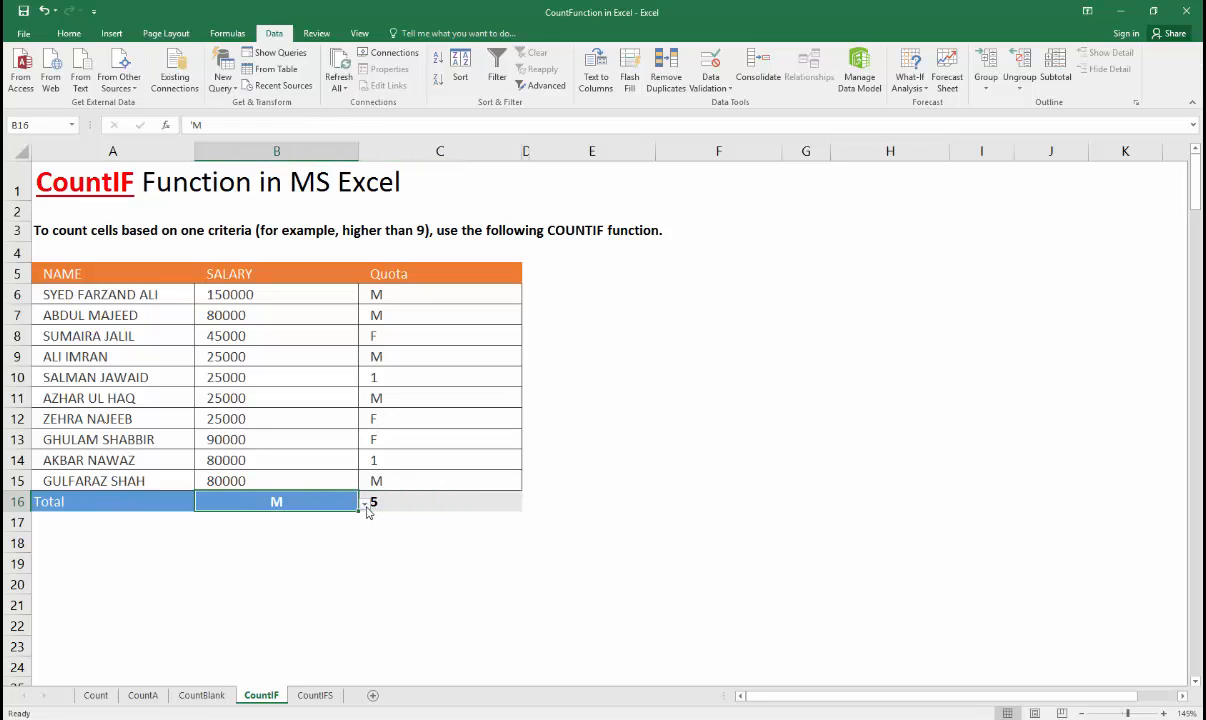